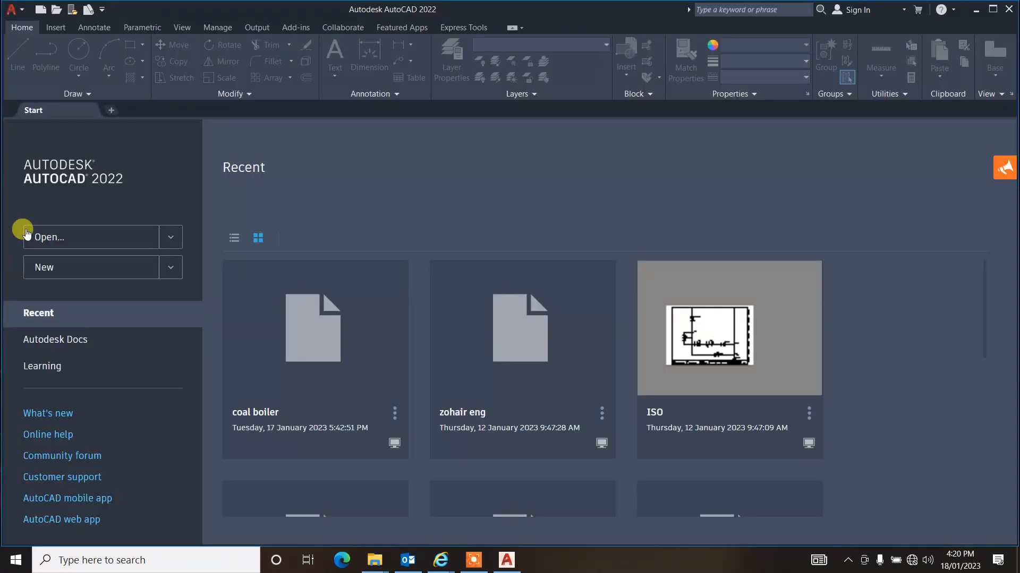
- Create a new blank drawing
click(109, 110)
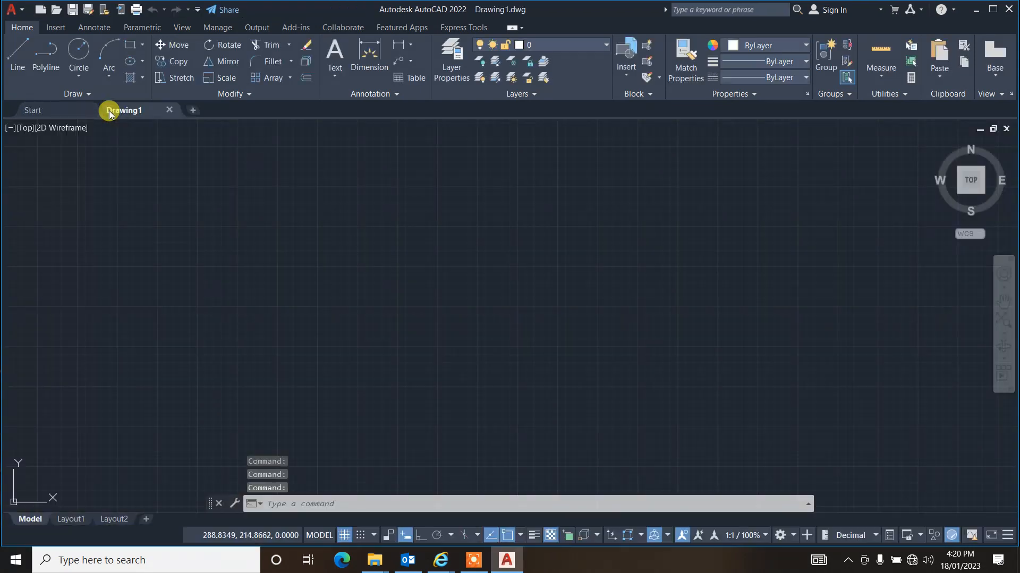
click(340, 225)
key(Escape)
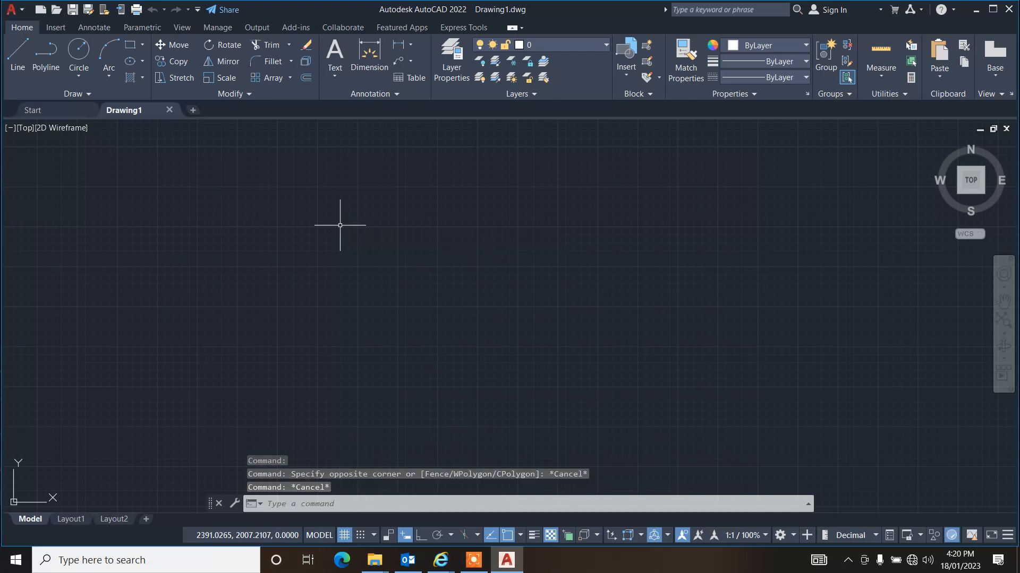
- Configure the drawing units to Architectural length with 0'-0" precision, keeping millimetres as the insertion scale
text(un)
key(Return)
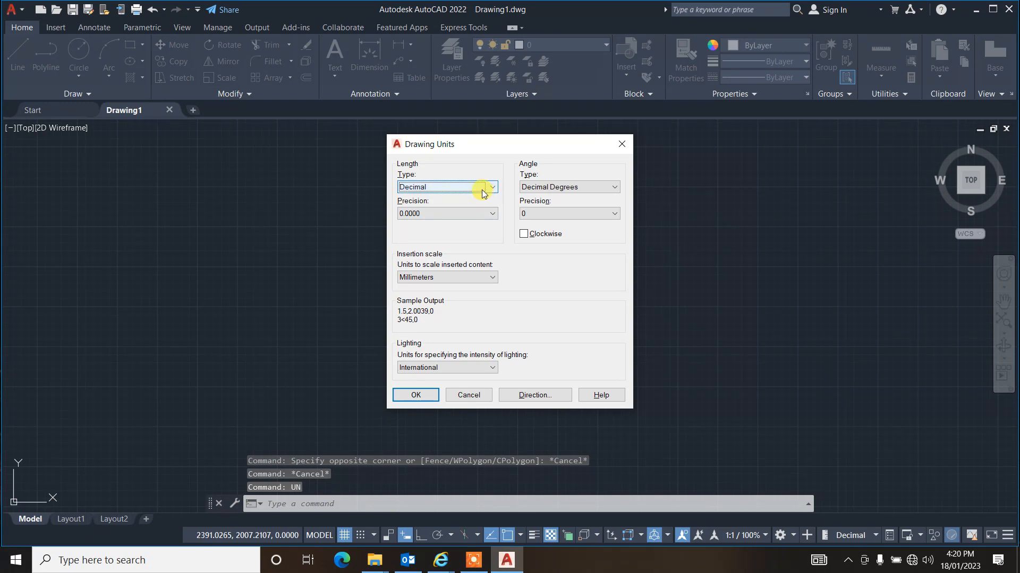
click(482, 190)
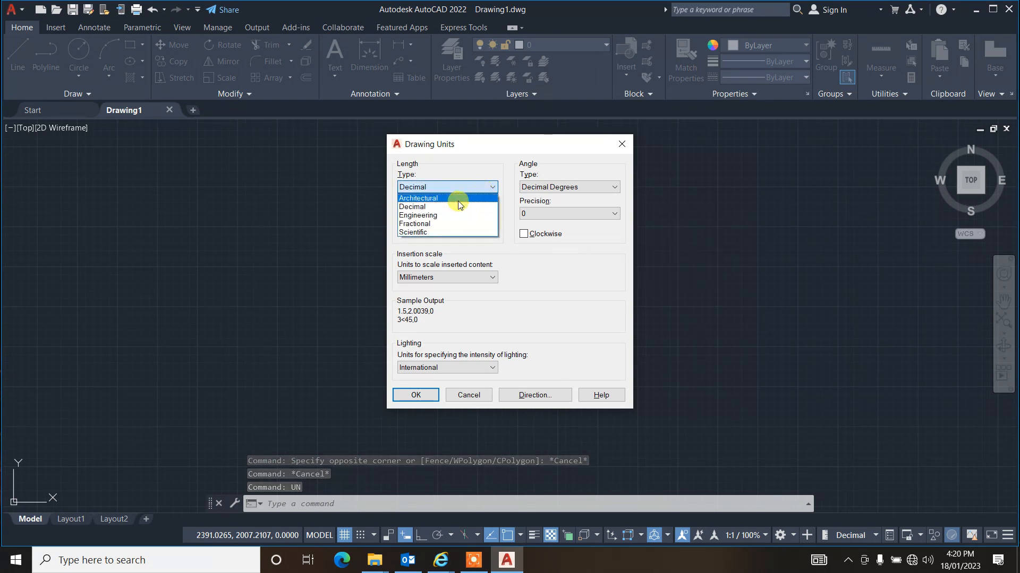
click(460, 205)
click(448, 212)
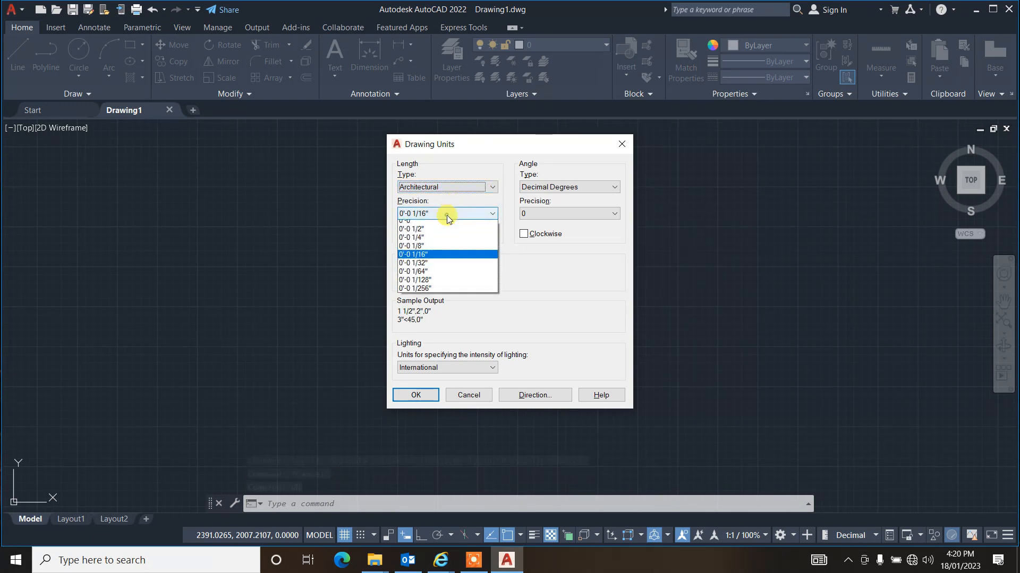
click(438, 224)
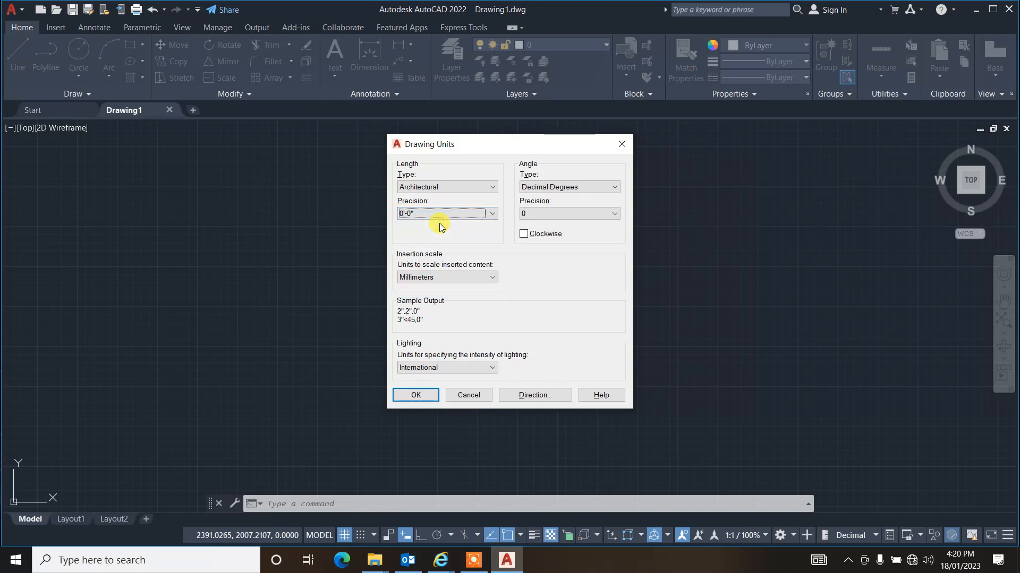
click(407, 393)
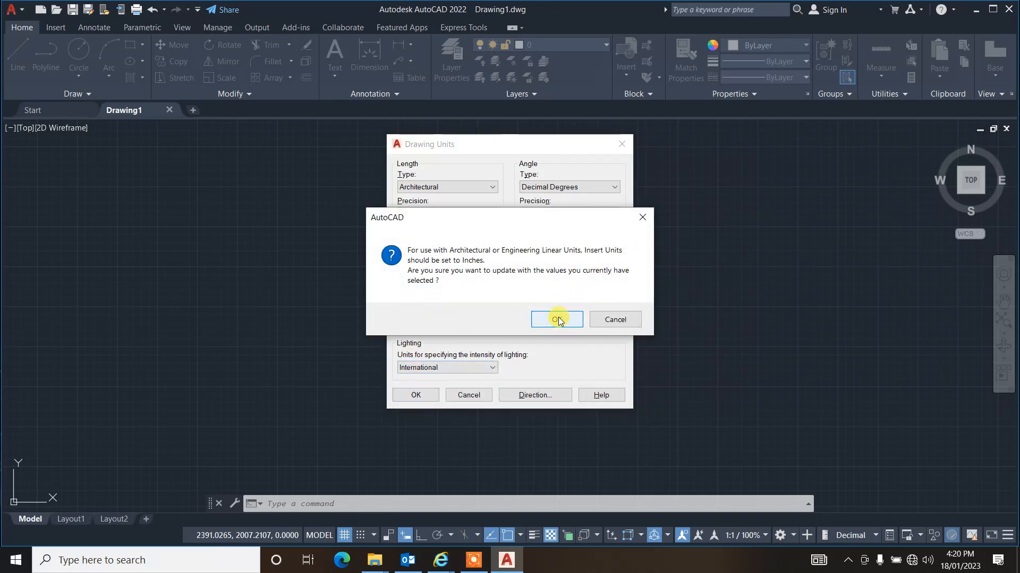
click(564, 317)
- Modify the ISO-25 dimension style so its primary linear units are Architectural with 0'-0" precision
key(Return)
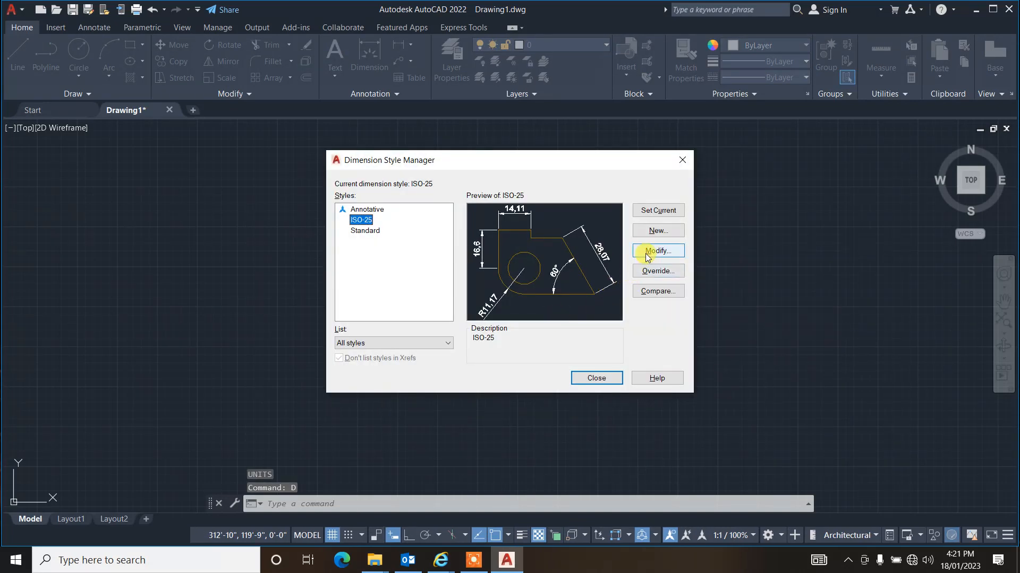
click(638, 249)
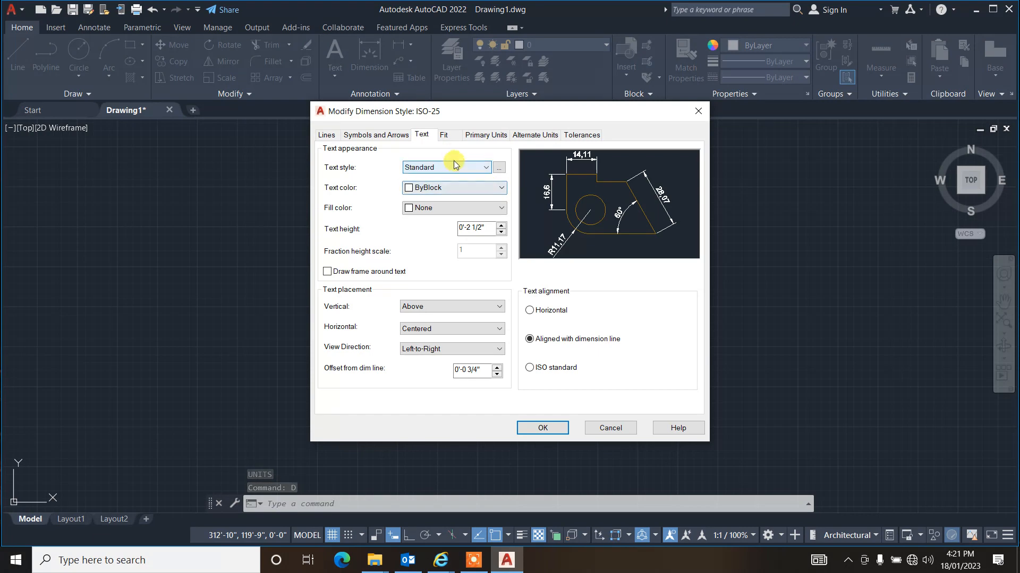
click(445, 135)
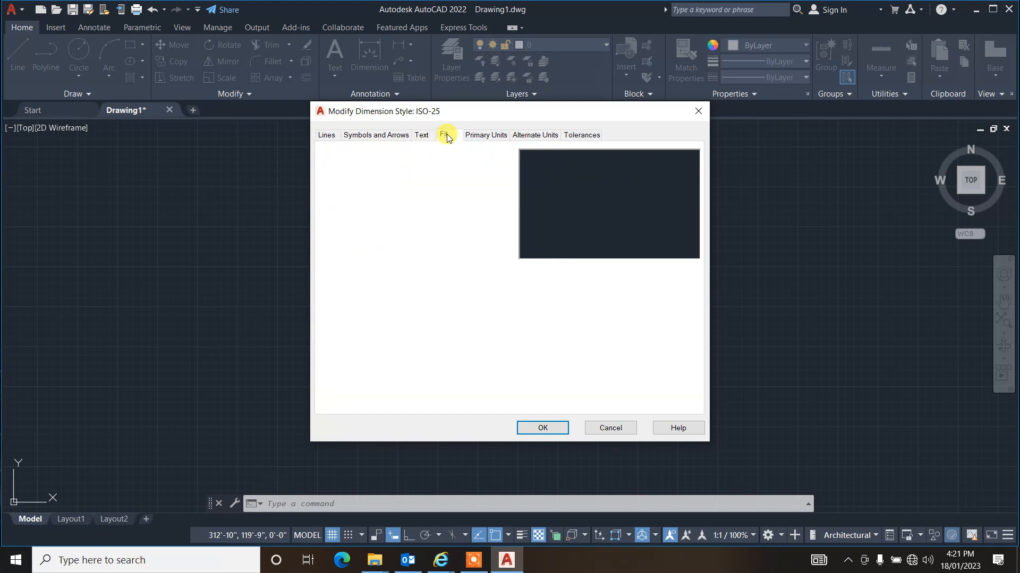
click(485, 135)
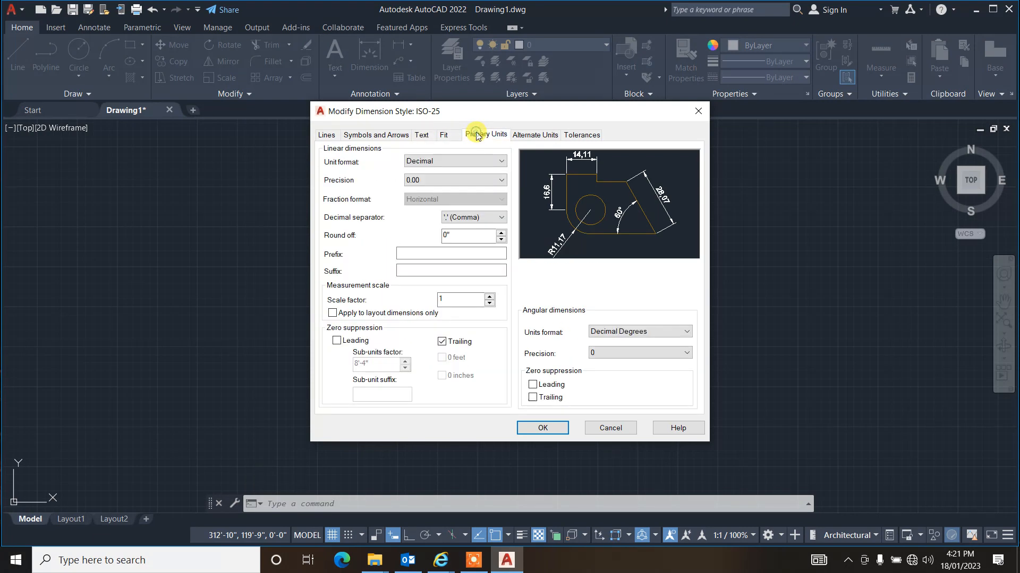
click(442, 166)
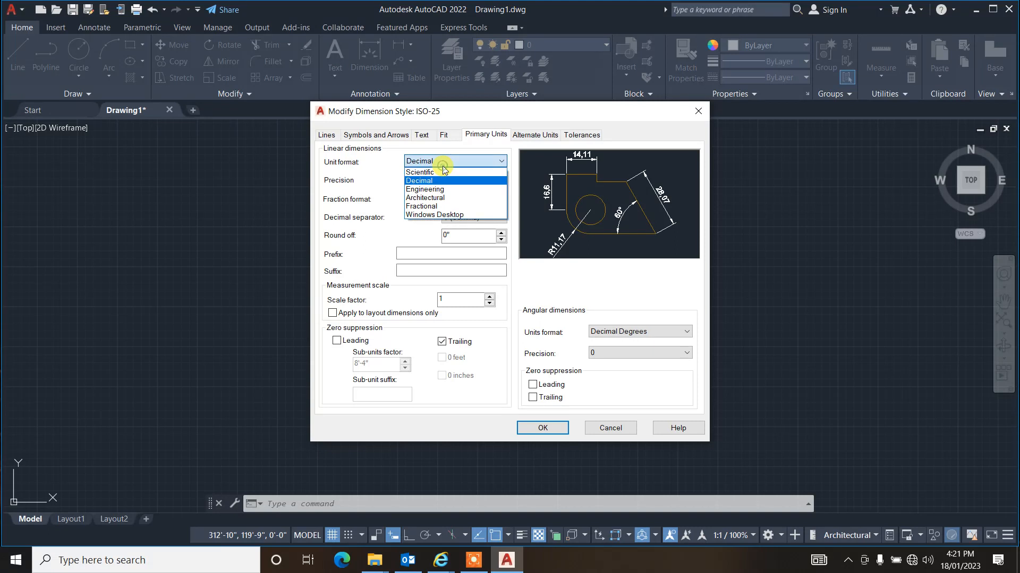
click(435, 199)
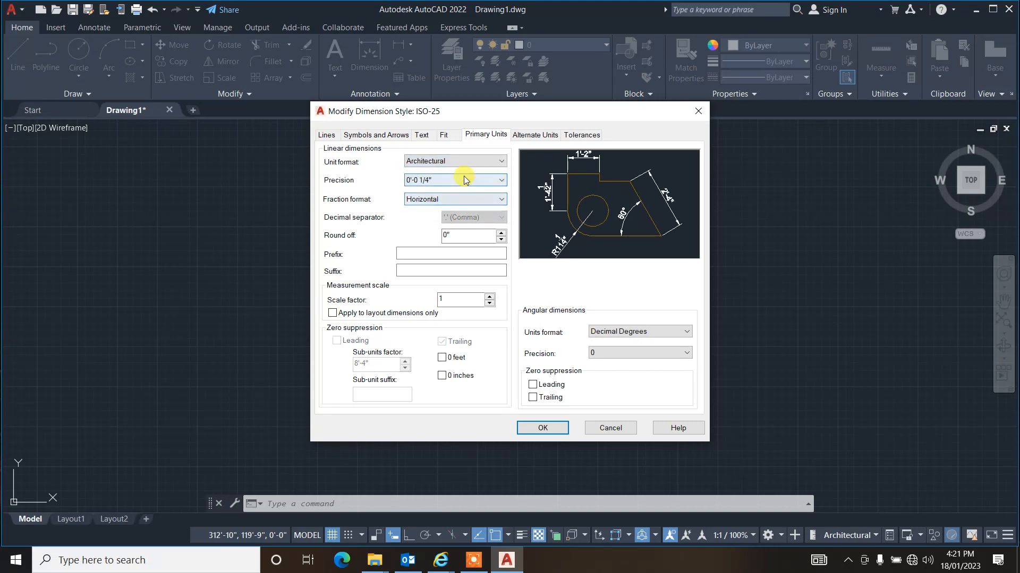
click(448, 181)
click(447, 190)
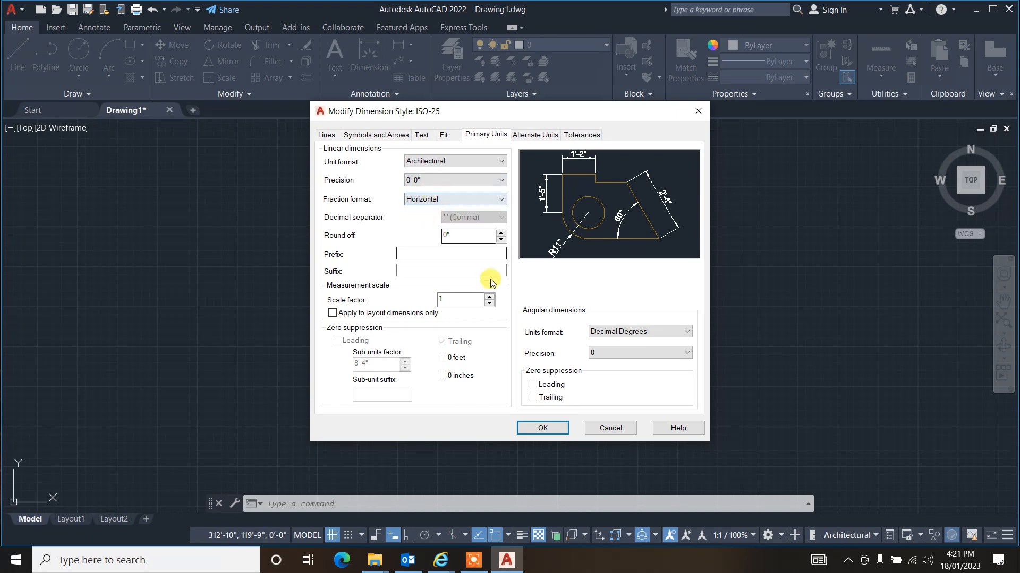
click(540, 429)
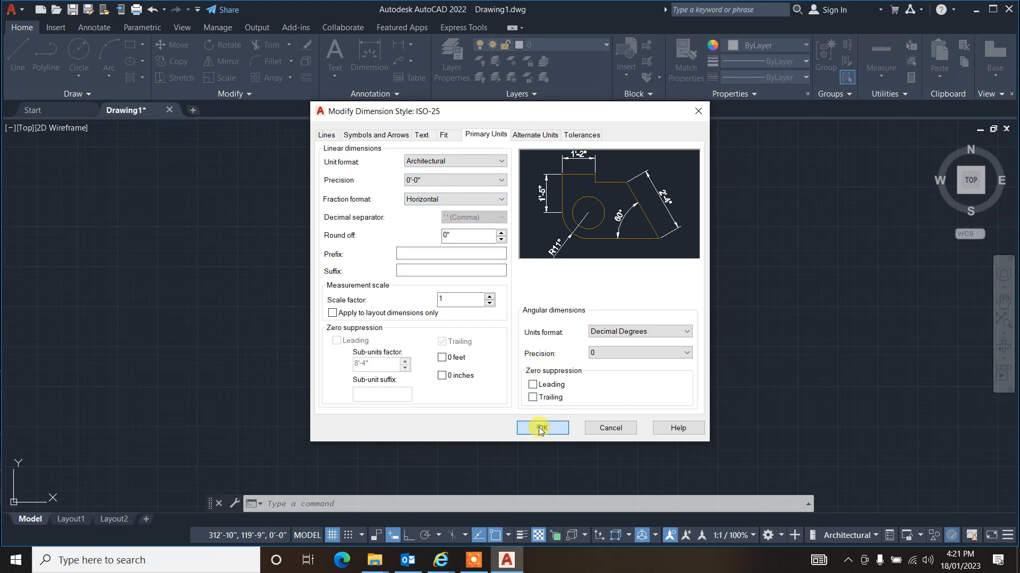
click(593, 379)
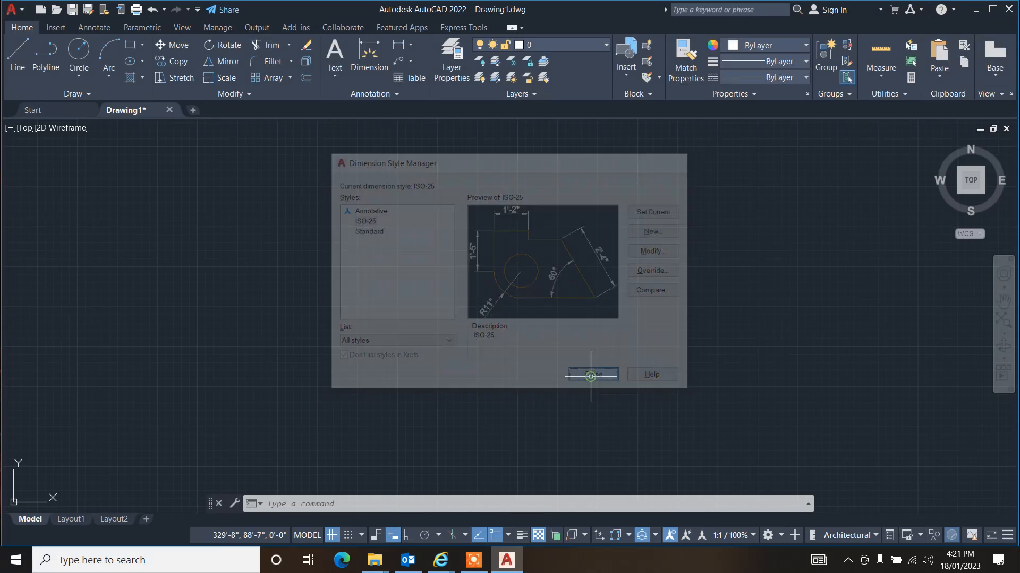
- Turn off the drawing grid display
key(Escape)
key(Escape)
key(Escape)
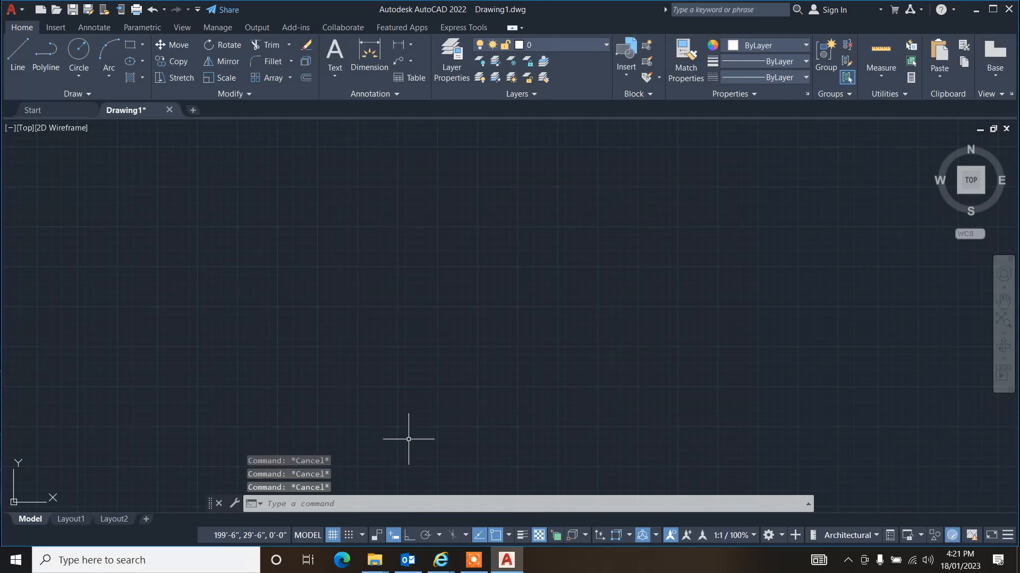
click(332, 535)
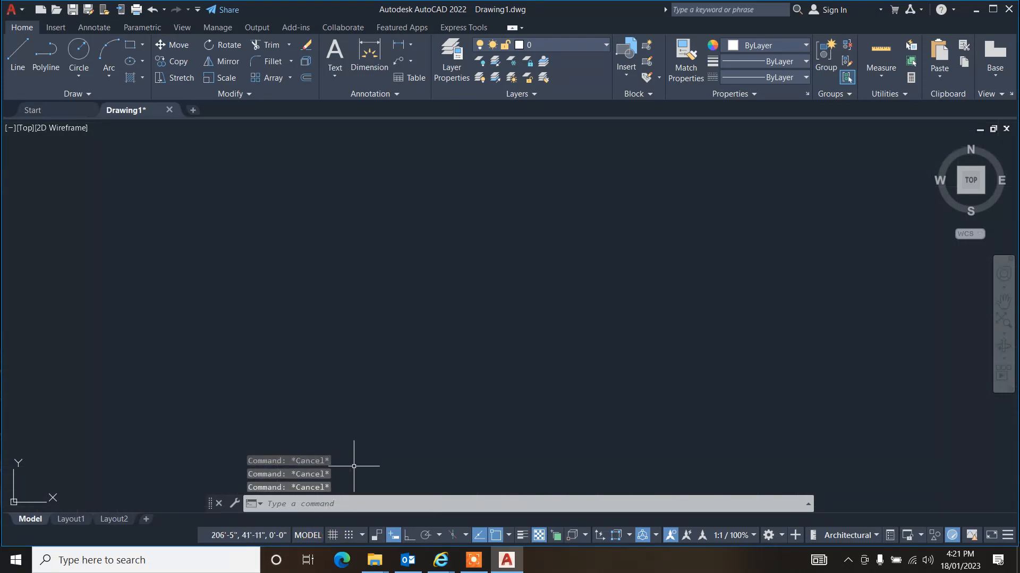
- Draw a circle with a 20' radius in the empty drawing area
text(c)
key(Return)
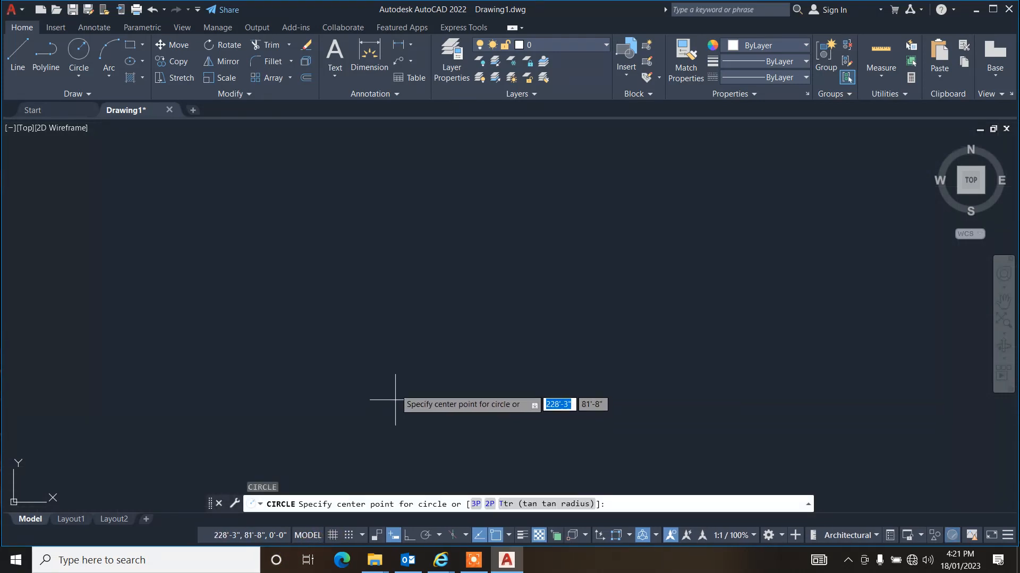
click(383, 344)
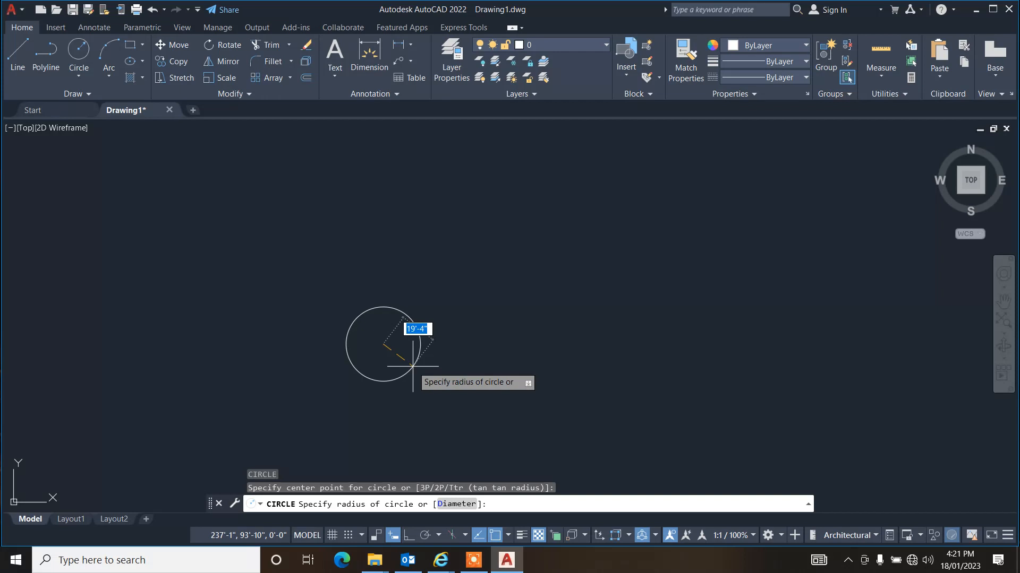
text(20)
click(413, 367)
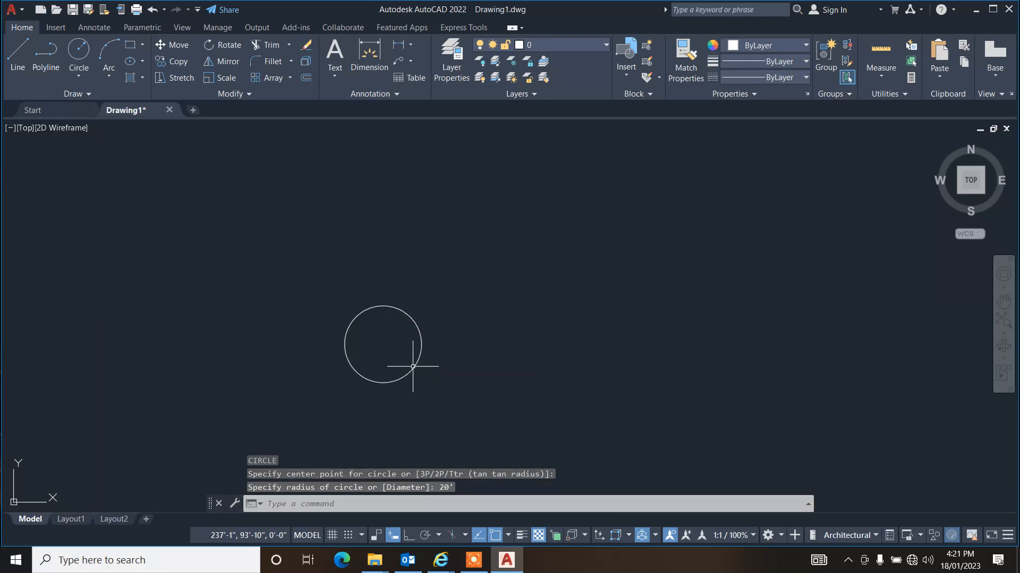
- Offset the 20' radius circle 5' inward to form a concentric inner circle
text(z)
key(Return)
text(e)
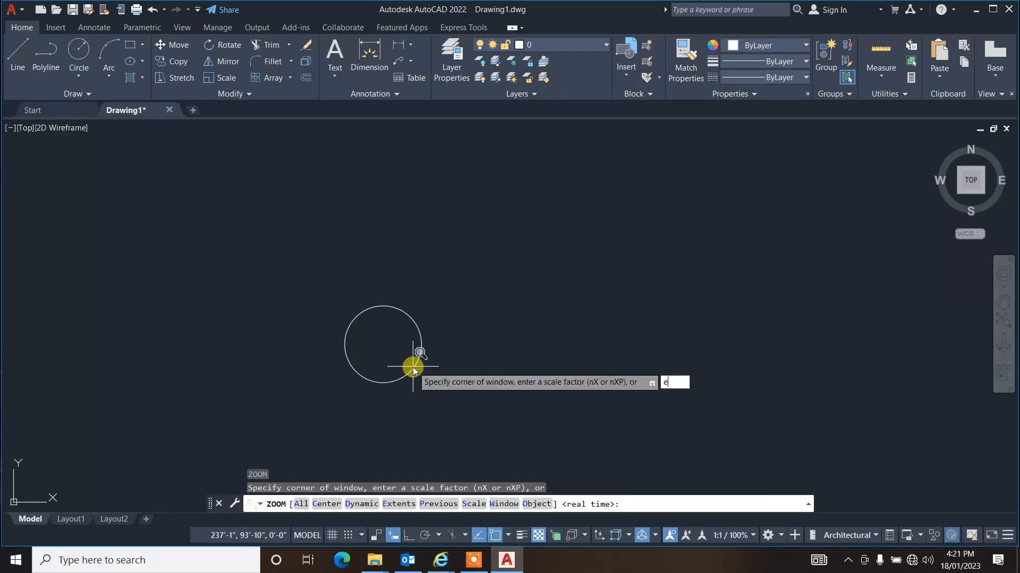
key(Return)
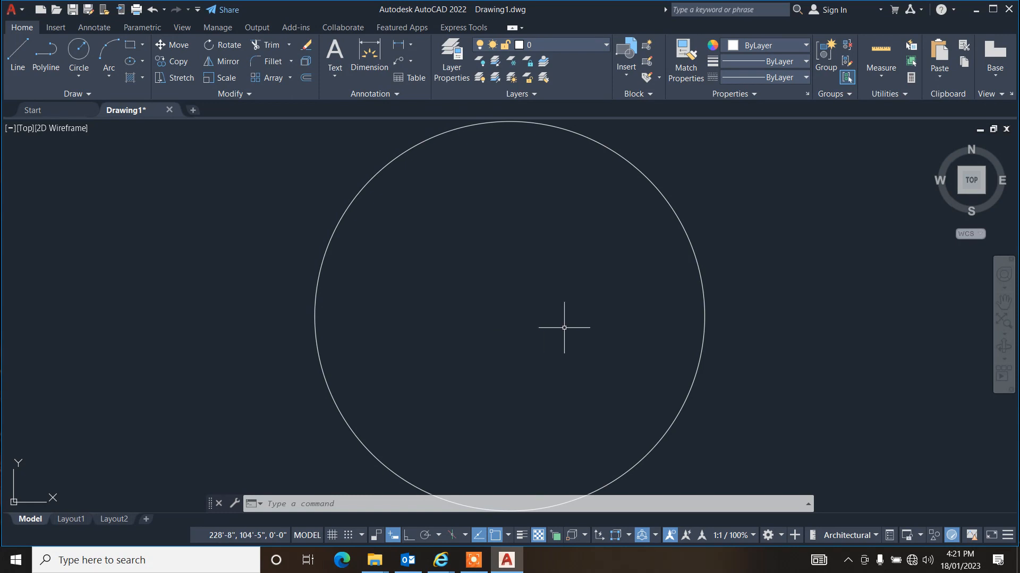
text(o)
key(Return)
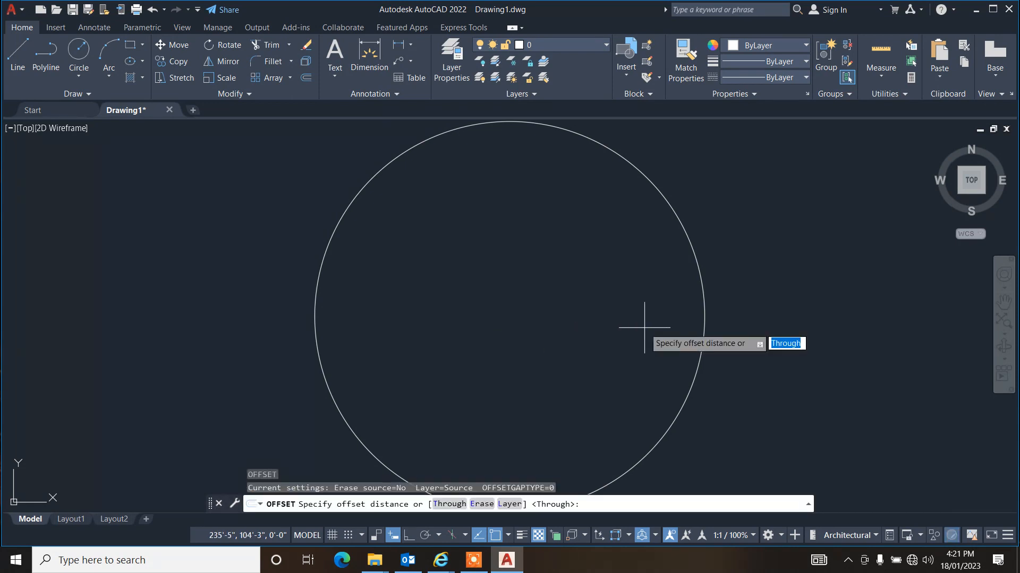
text(5')
key(Return)
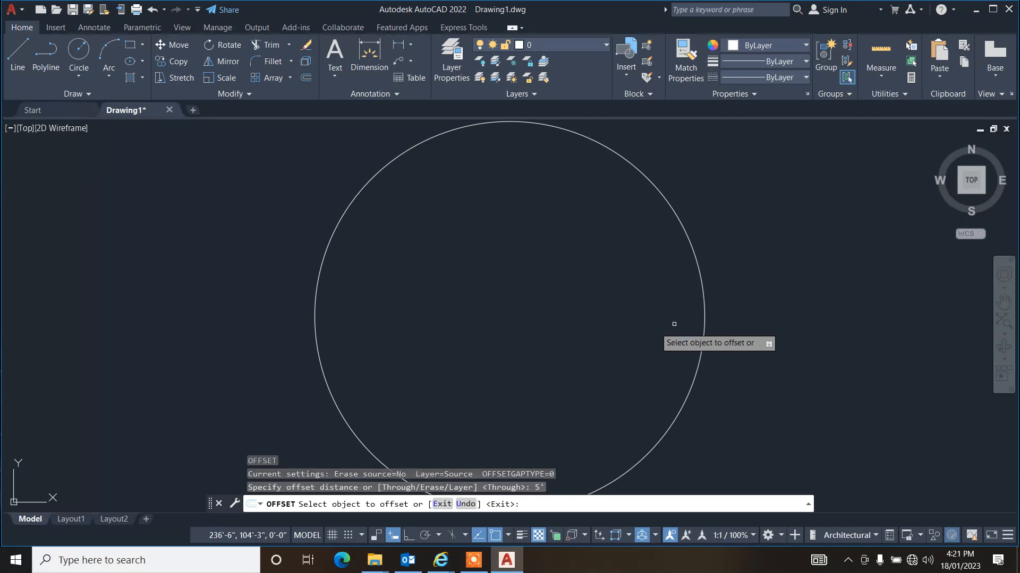
click(703, 312)
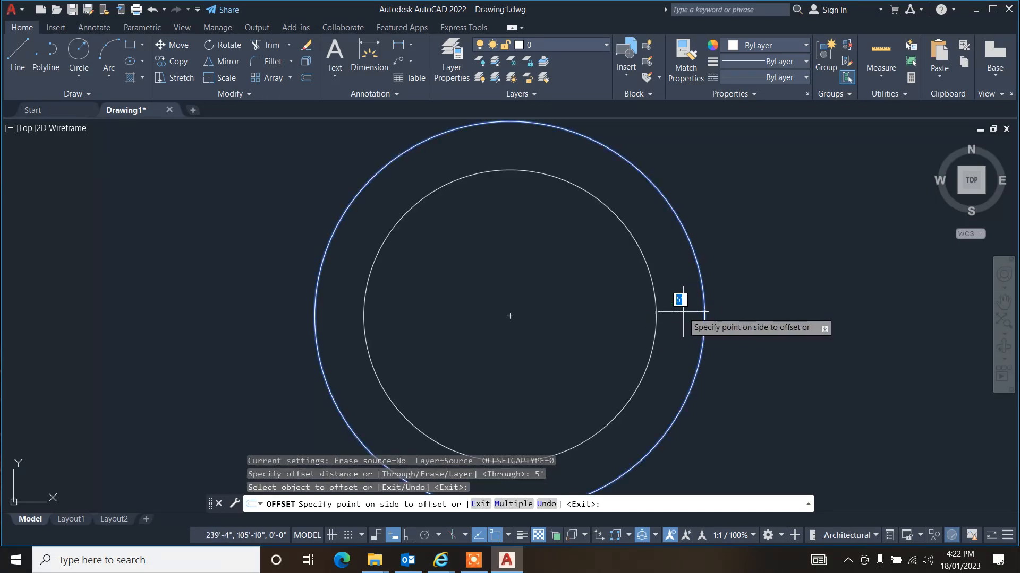
click(682, 313)
key(Escape)
key(Escape)
key(Escape)
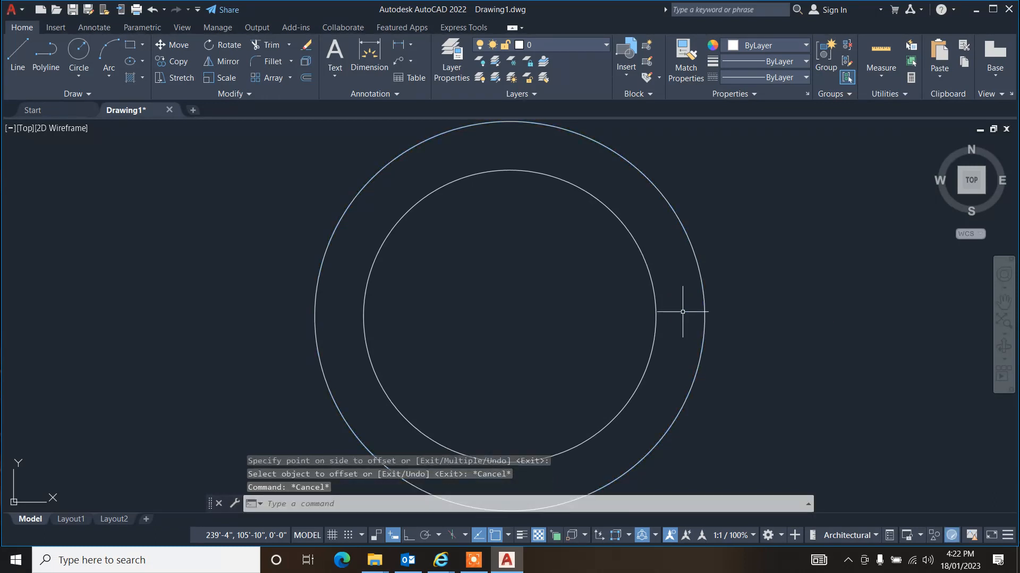
- Draw a horizontal line joining the east quadrant of the inner circle to the east quadrant of the outer circle
text(l)
key(Return)
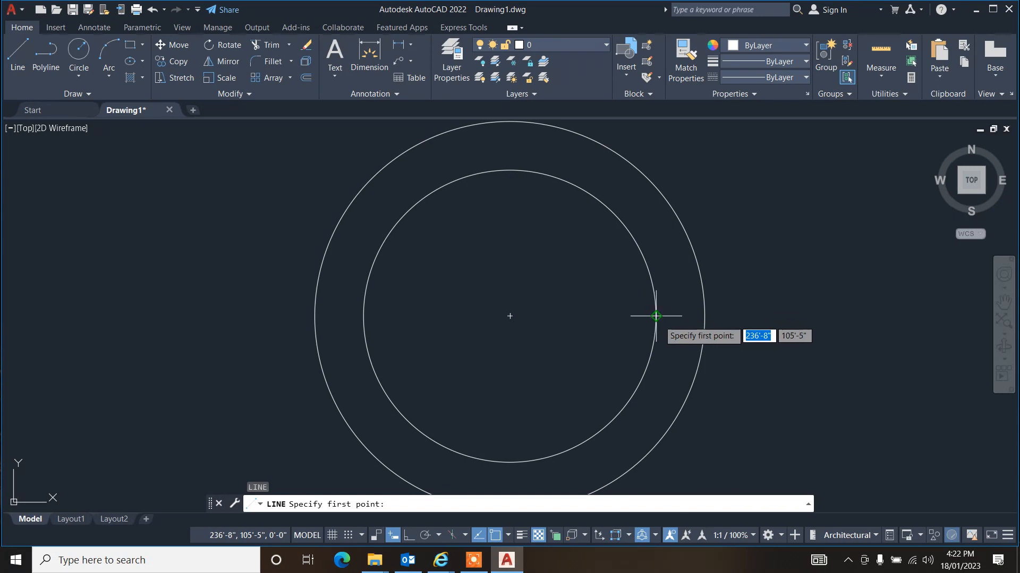
click(658, 316)
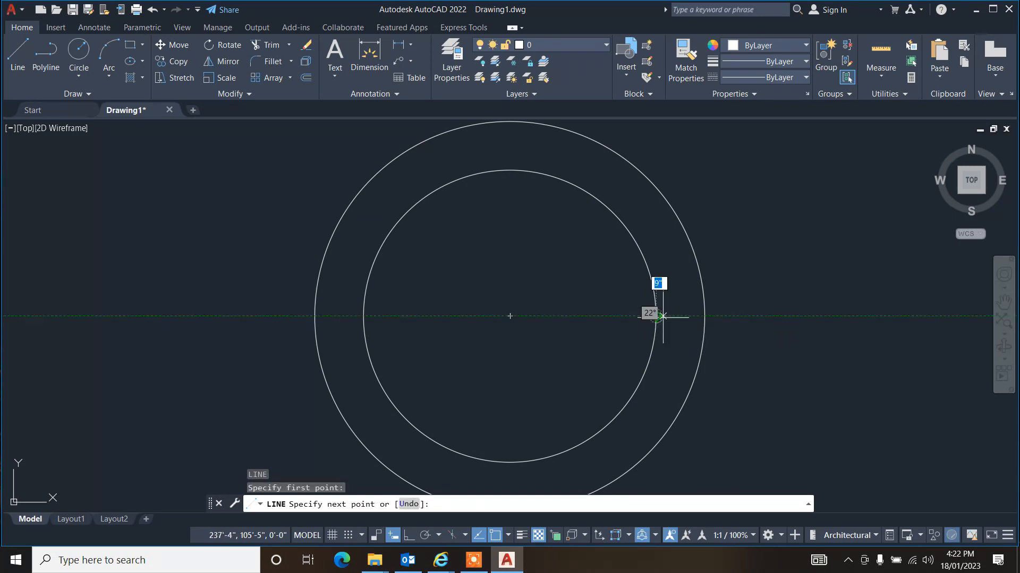
click(704, 316)
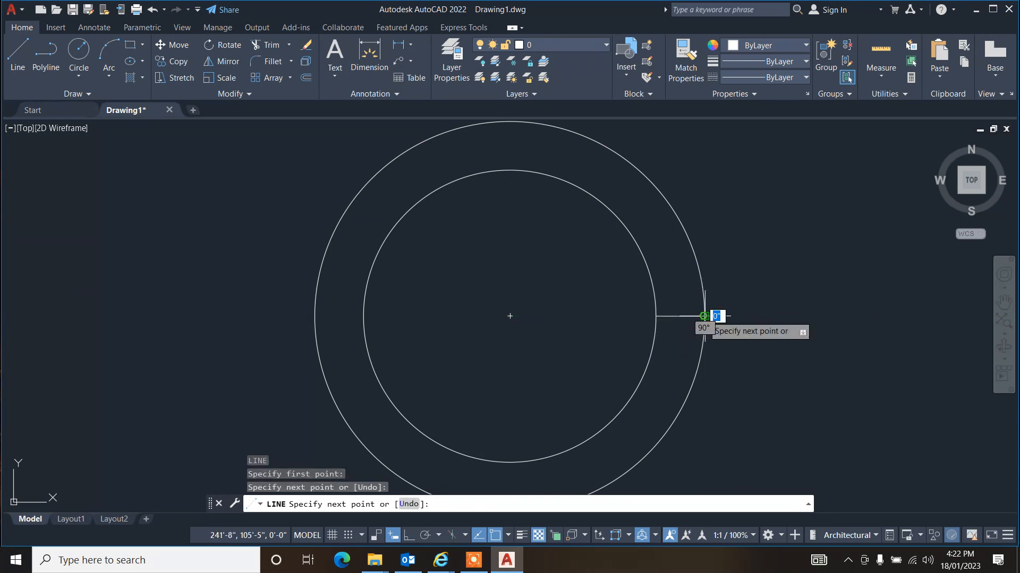
key(Return)
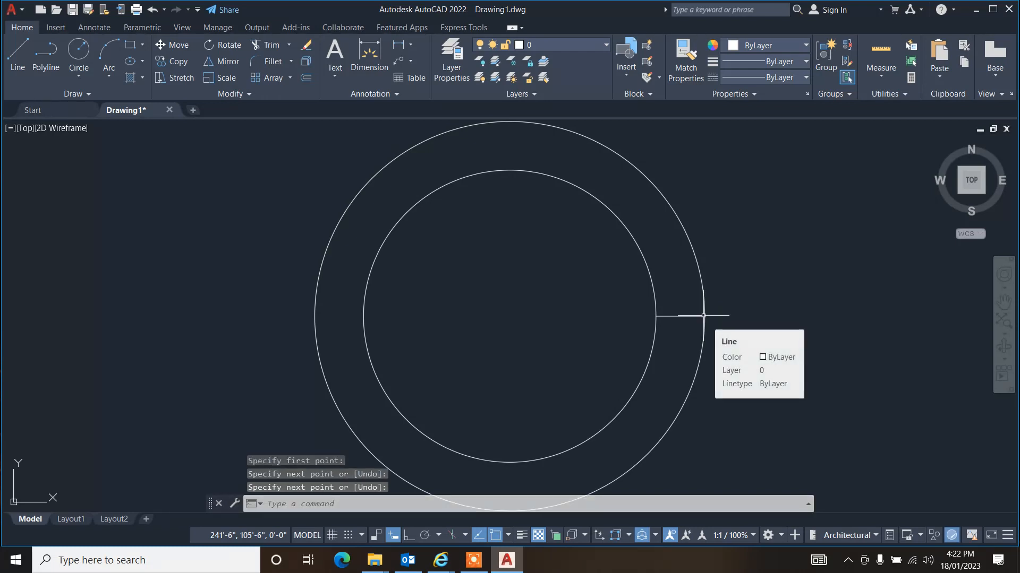
- Draw a circle with radius 1.5 centred on the midpoint of the short line between the two circles
text(c)
key(Return)
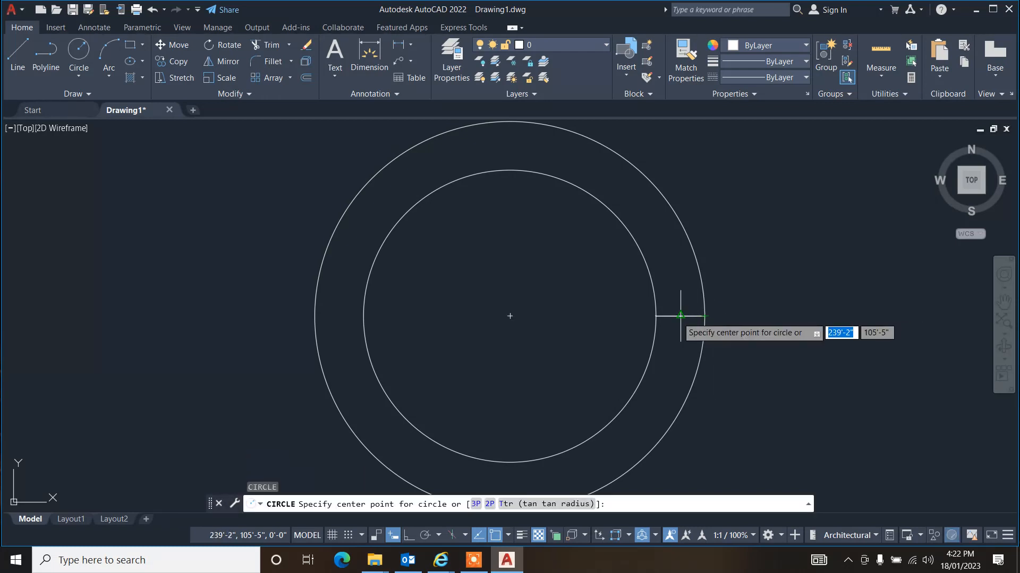
click(680, 317)
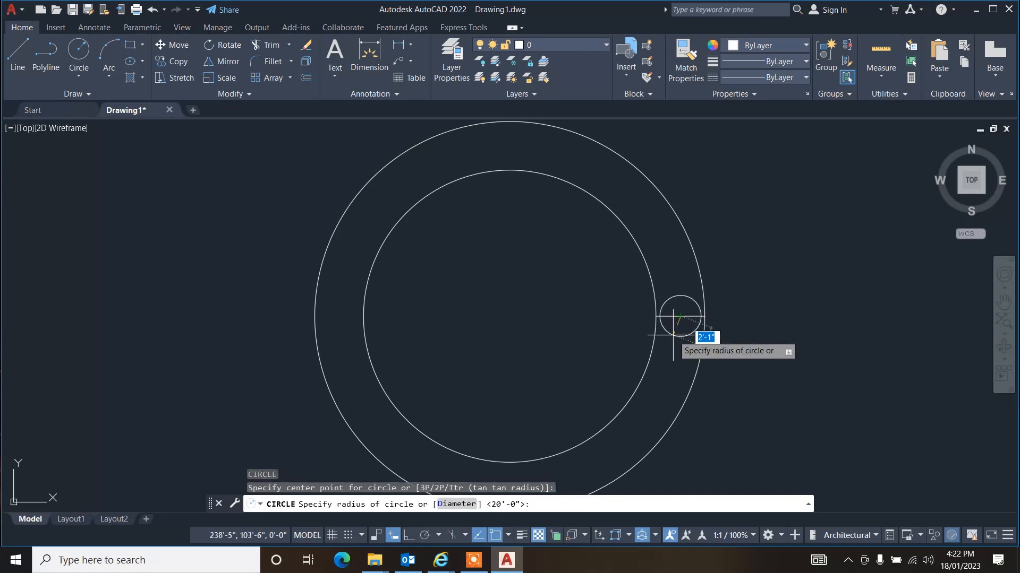
text(1.5)
key(Return)
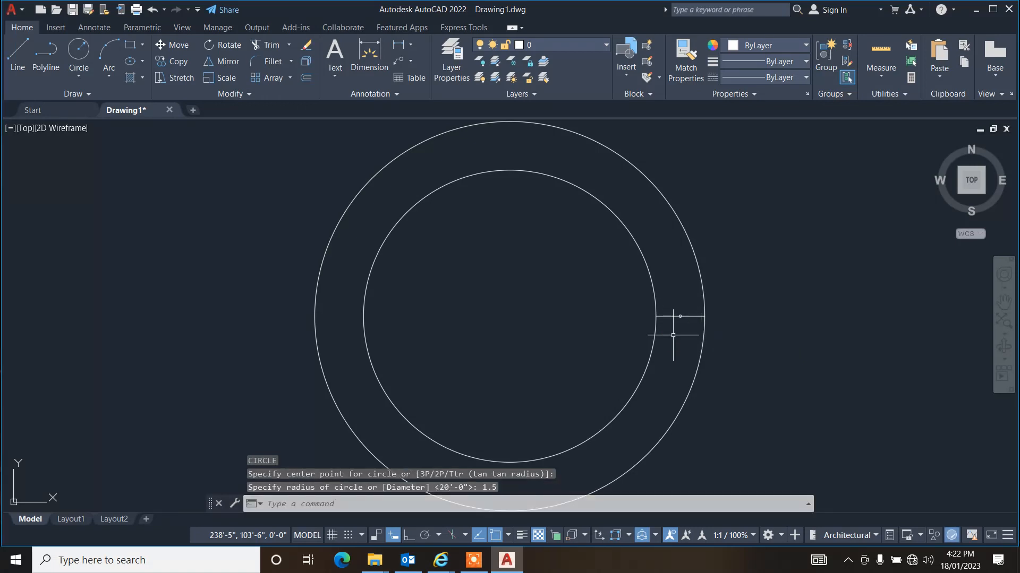
- Draw a circle with a 2' radius centred on the midpoint of the short line between the two large circles
text(c)
key(Return)
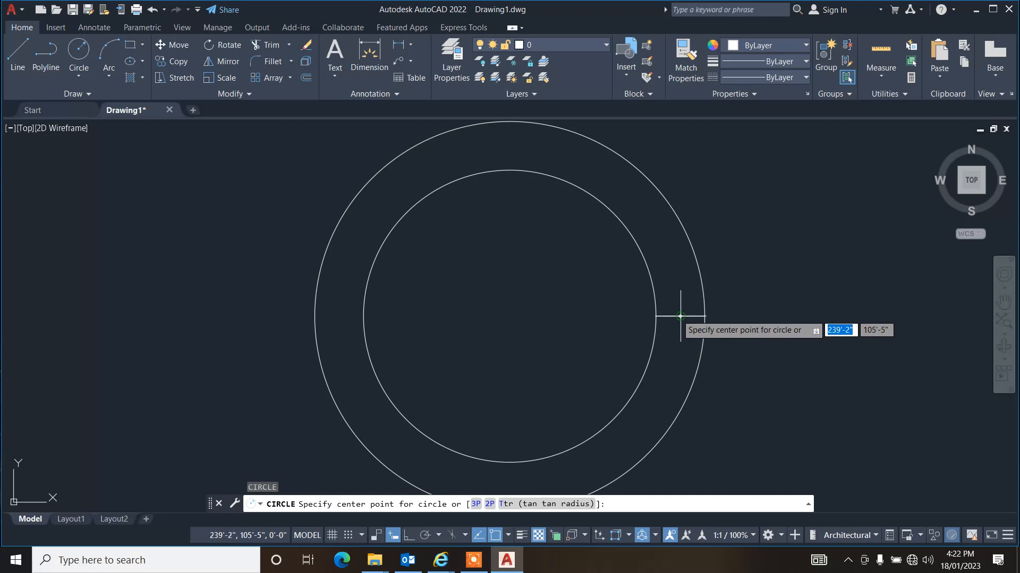
click(682, 317)
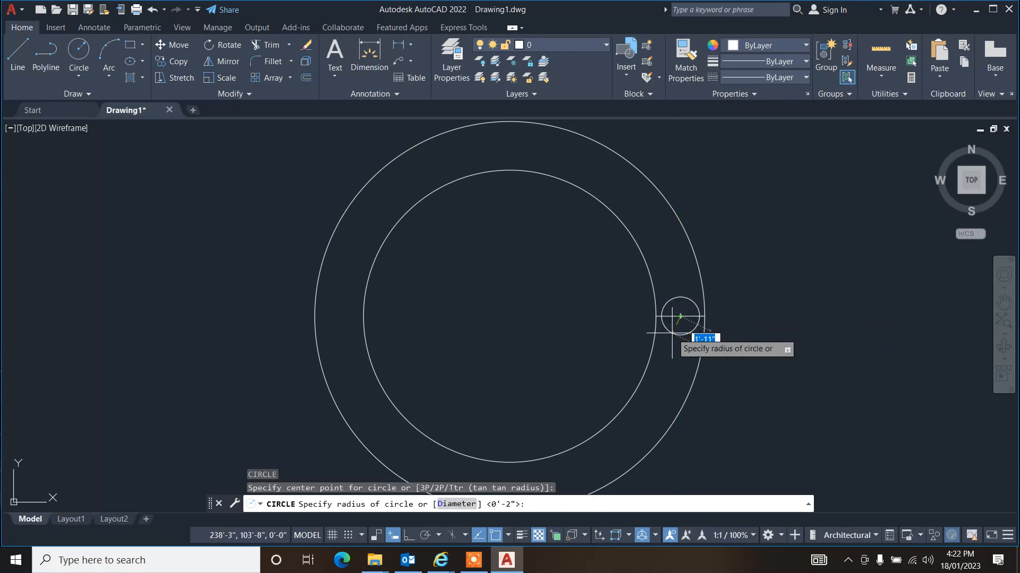
text(2)
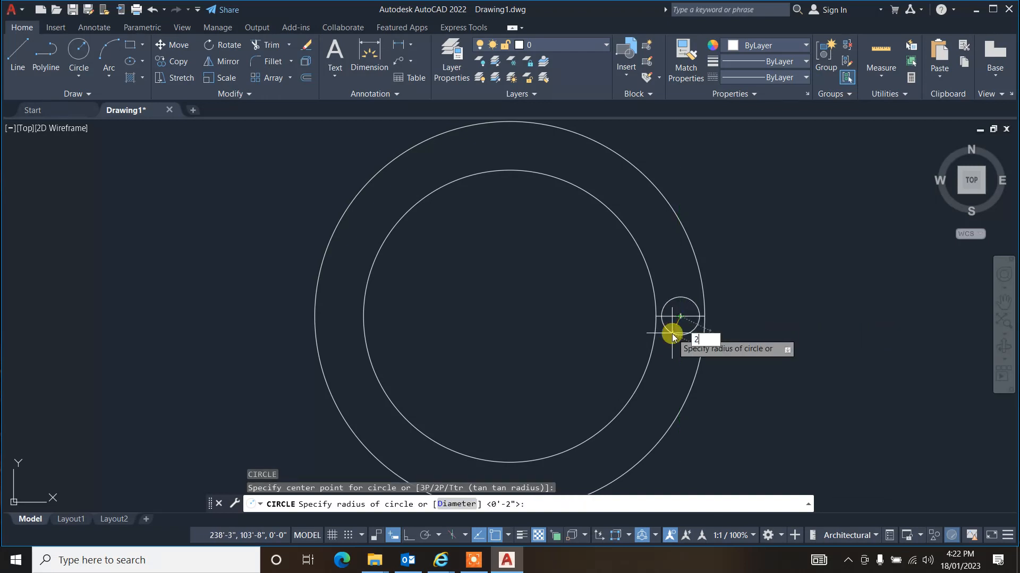
key(Return)
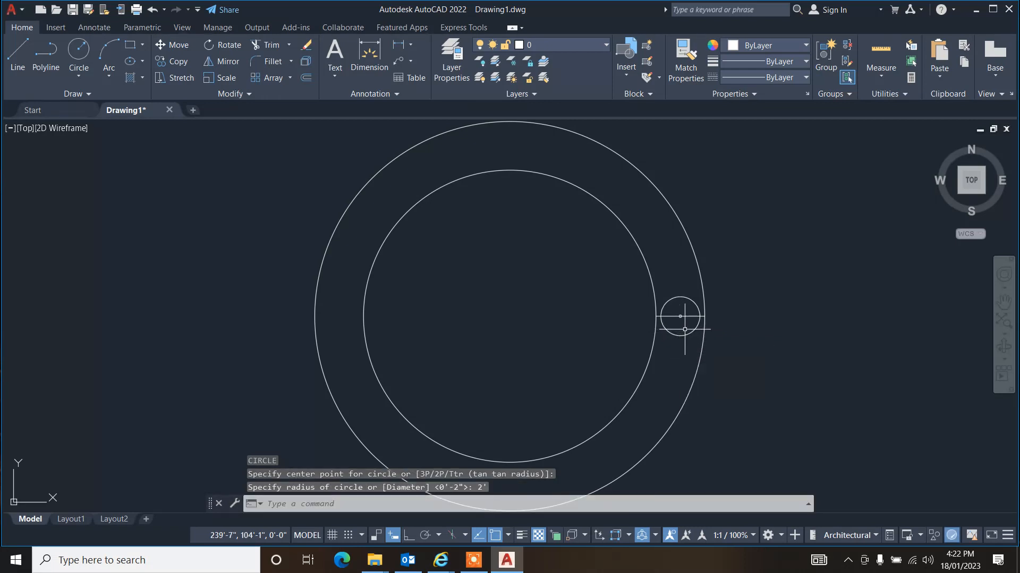
- Delete the short horizontal line running through the small circle
click(680, 329)
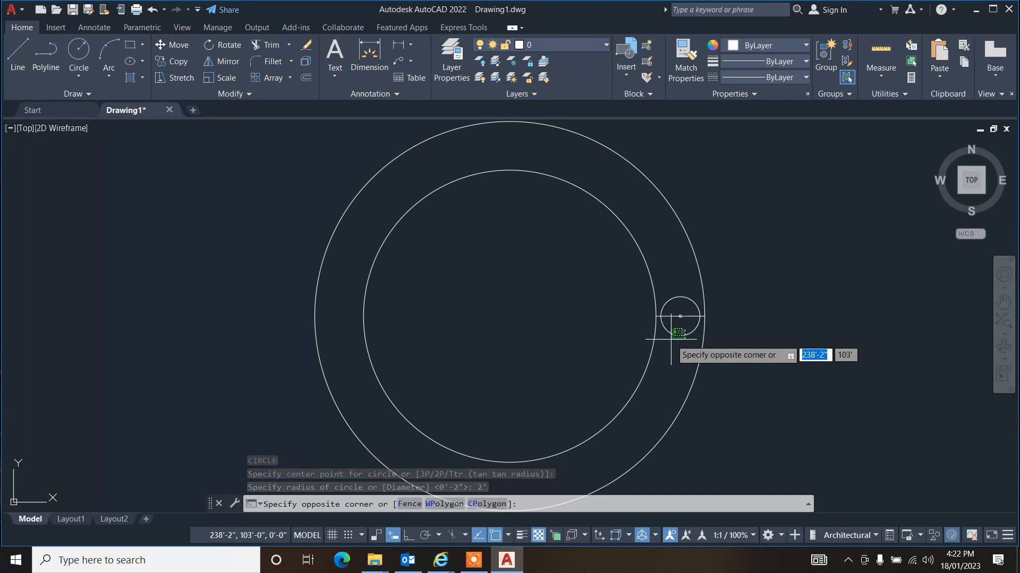
key(Escape)
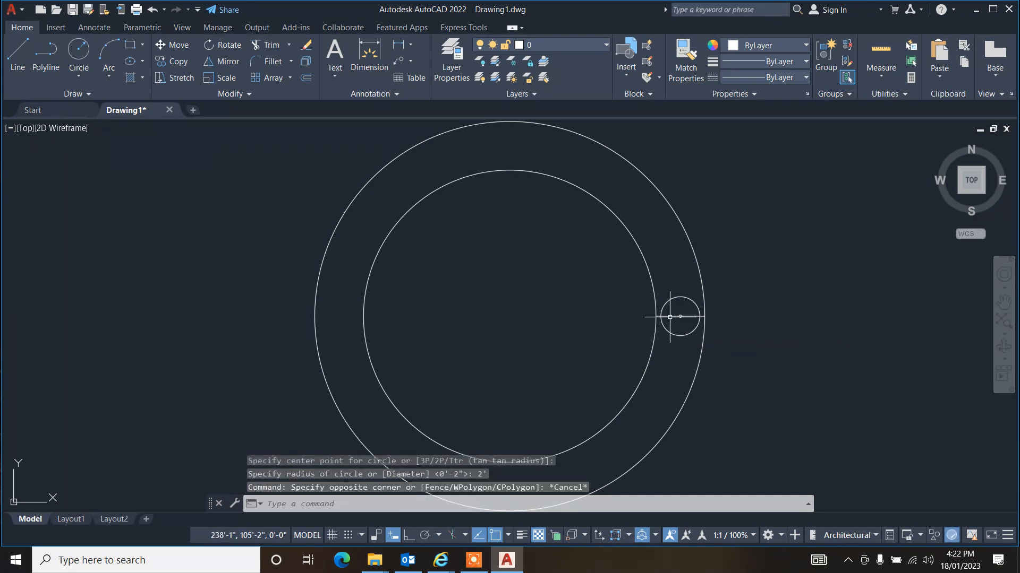
click(670, 317)
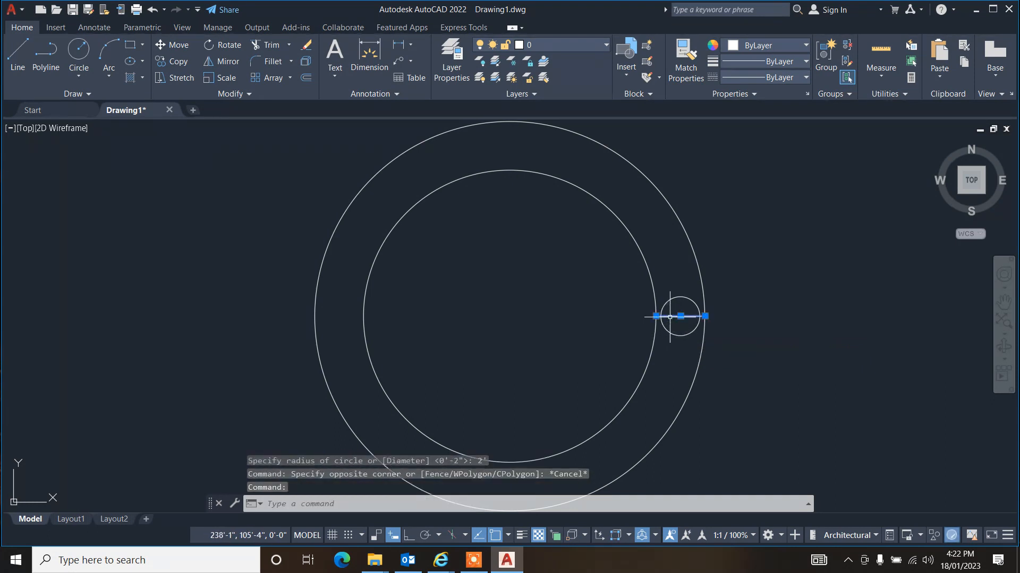
key(Delete)
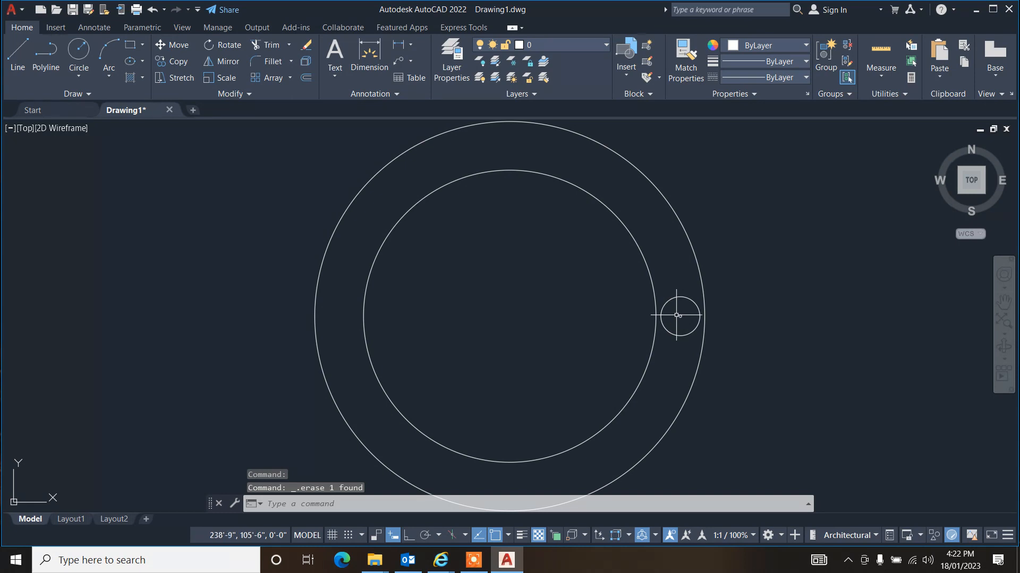
- Create a polar array of the 2' radius circle and the tiny circle inside it, with 6 items around the large circles' centre
mouse_move(688, 314)
mouse_down()
mouse_move(663, 351)
mouse_move(654, 343)
mouse_up()
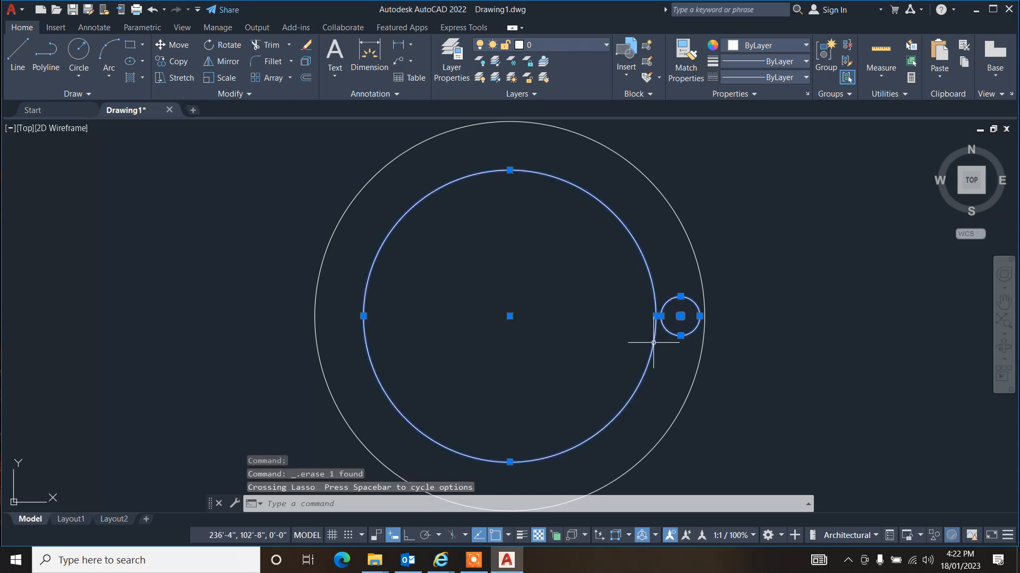
key(Escape)
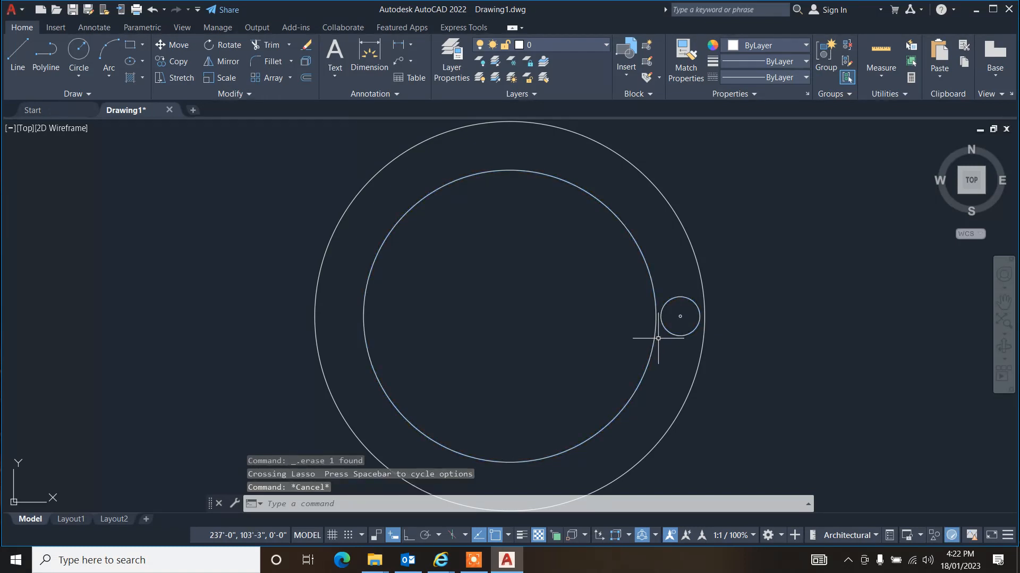
mouse_move(679, 313)
mouse_down()
mouse_move(667, 334)
mouse_move(688, 306)
mouse_move(665, 325)
mouse_up()
click(666, 326)
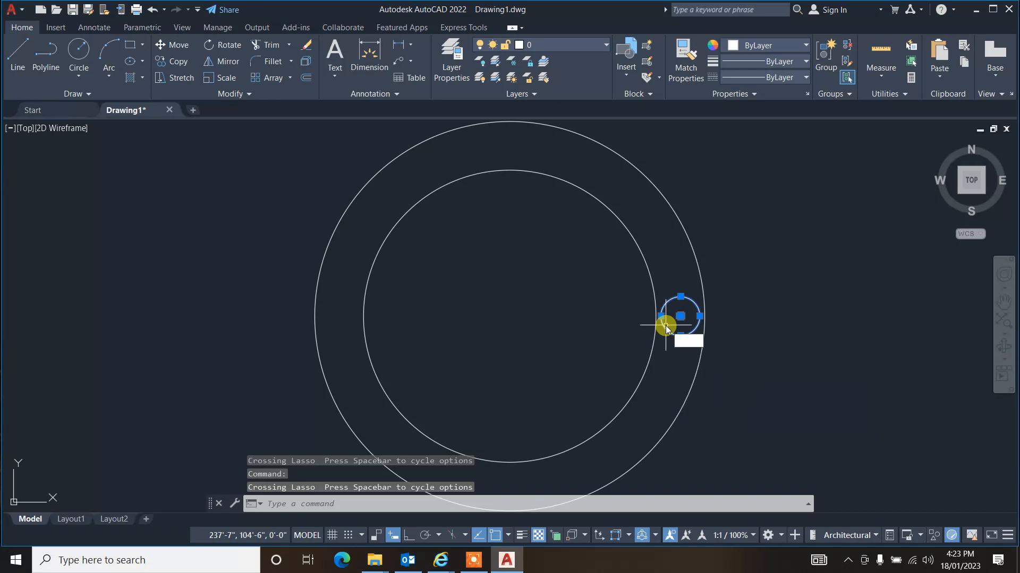
text(a)
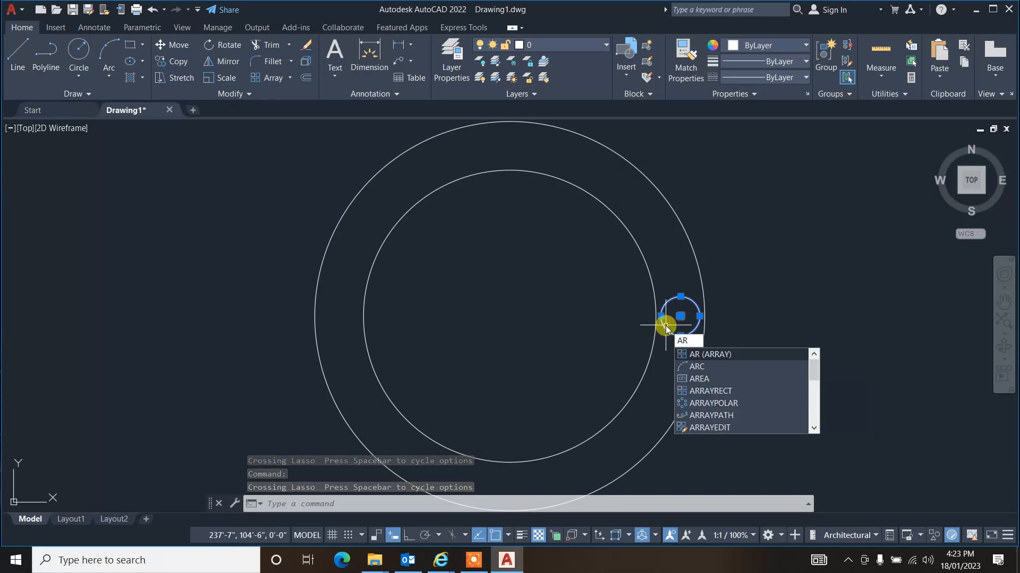
key(Return)
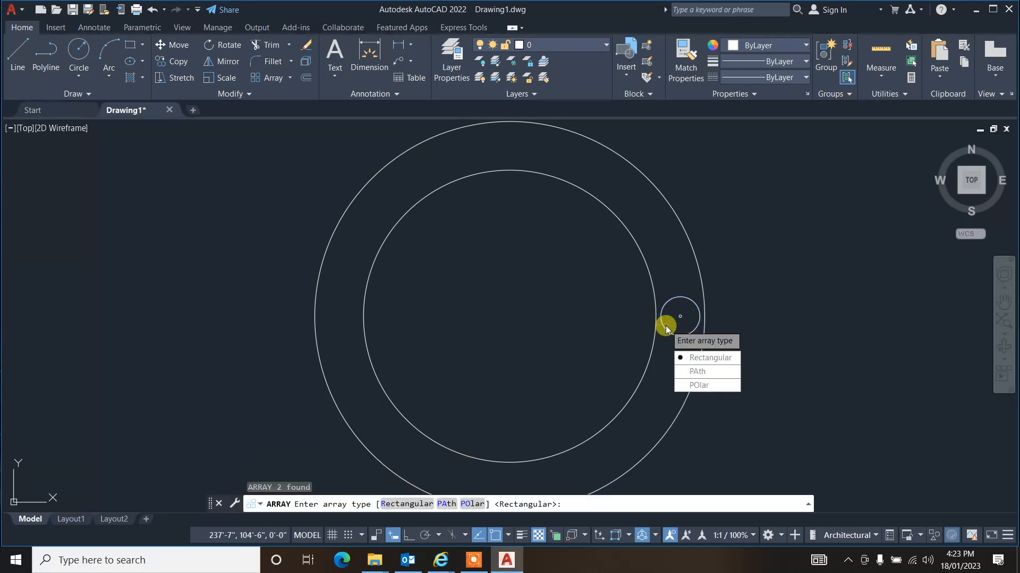
click(685, 385)
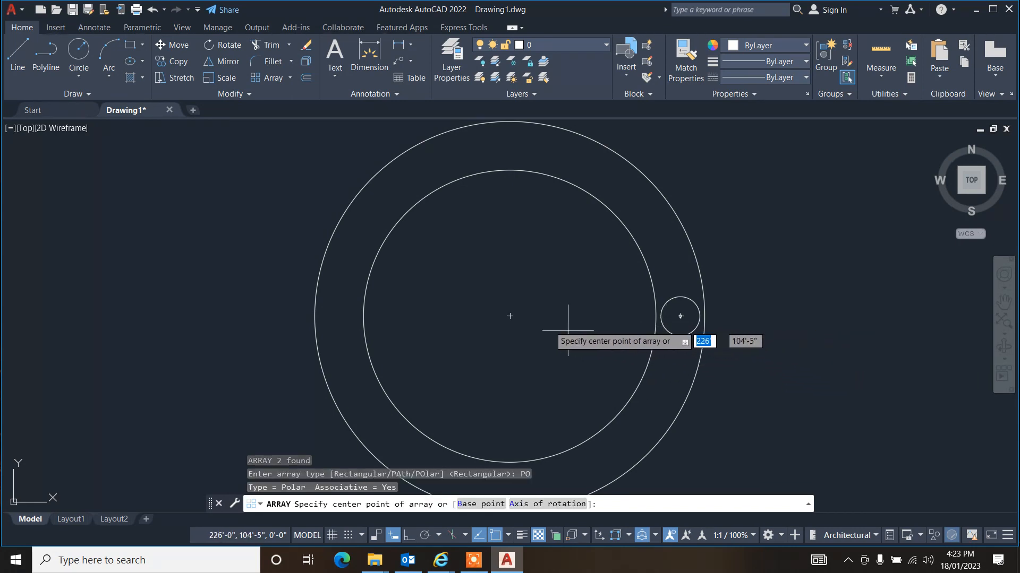
click(510, 316)
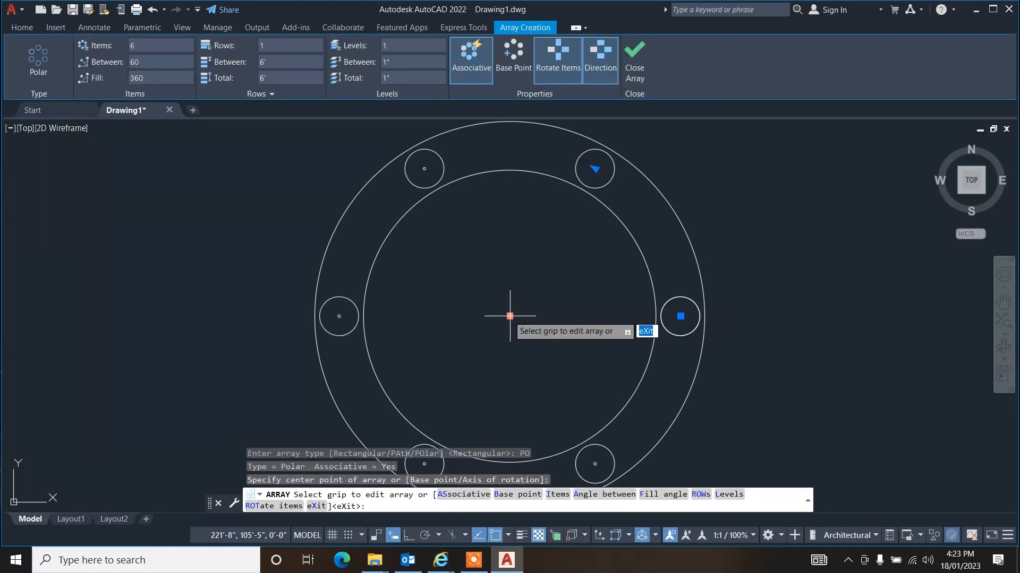
key(Return)
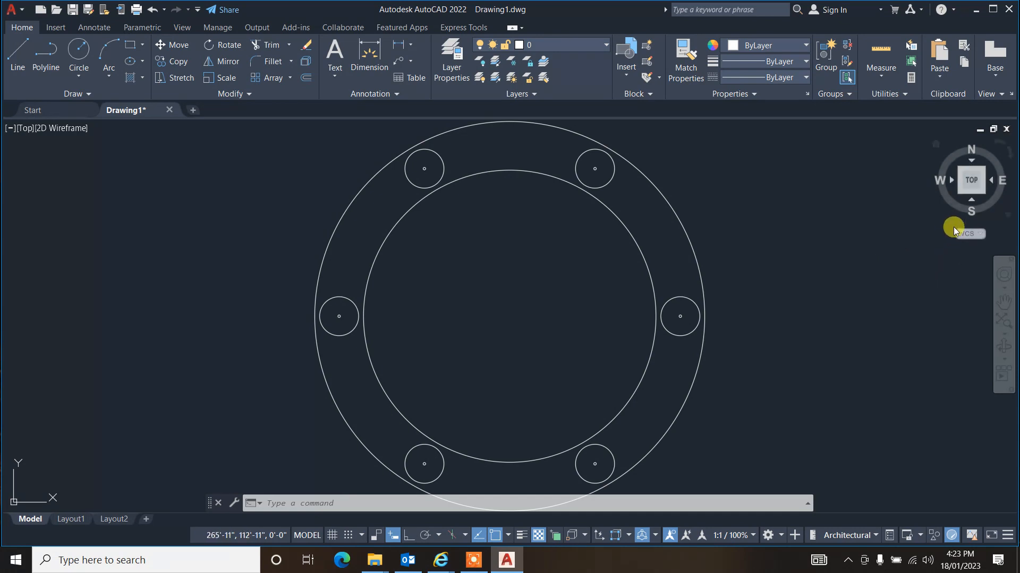
- Set the viewport to the SE Isometric view
click(984, 190)
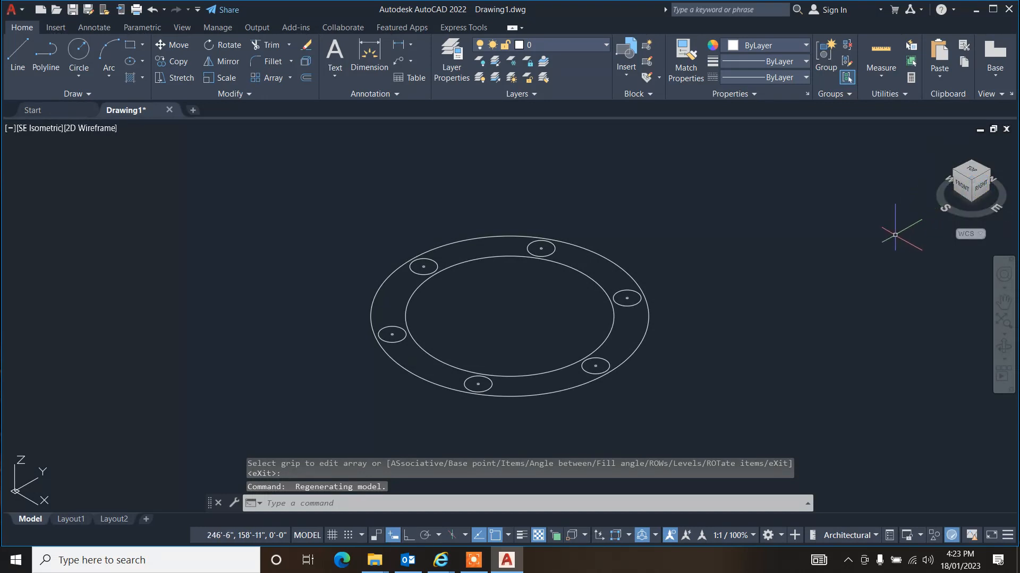
key(Escape)
key(Escape)
key(Escape)
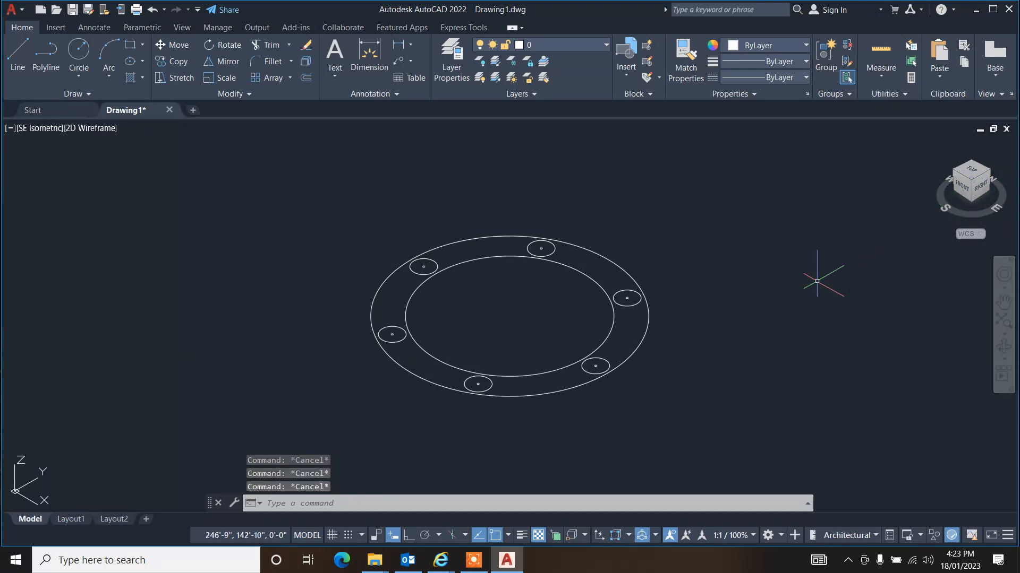
- Presspull the ring area between the two large circles 3' downward, leaving out the small circles, and apply the Shaded visual style
text(PRESSPULL)
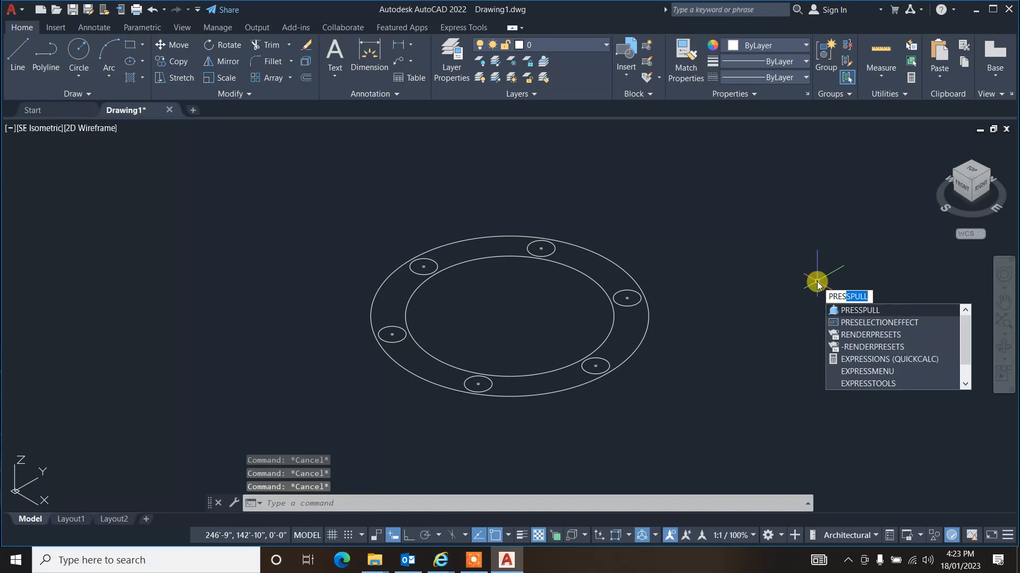
key(Return)
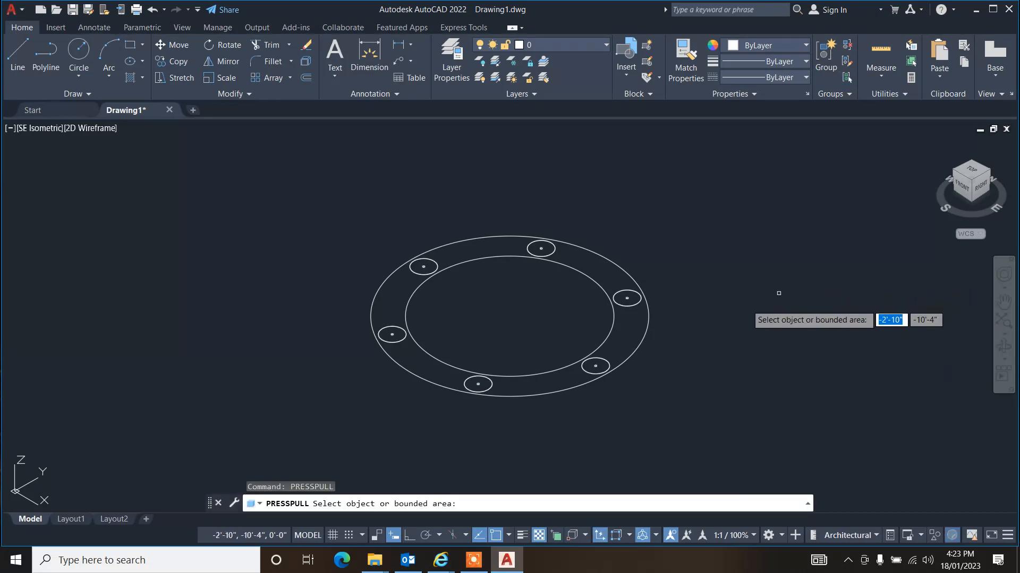
click(626, 333)
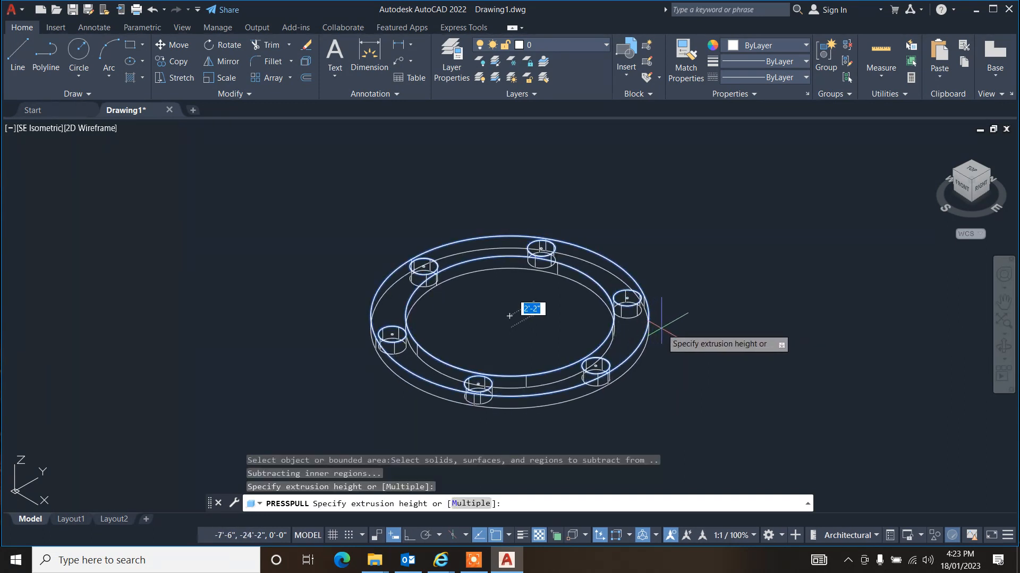
text(3)
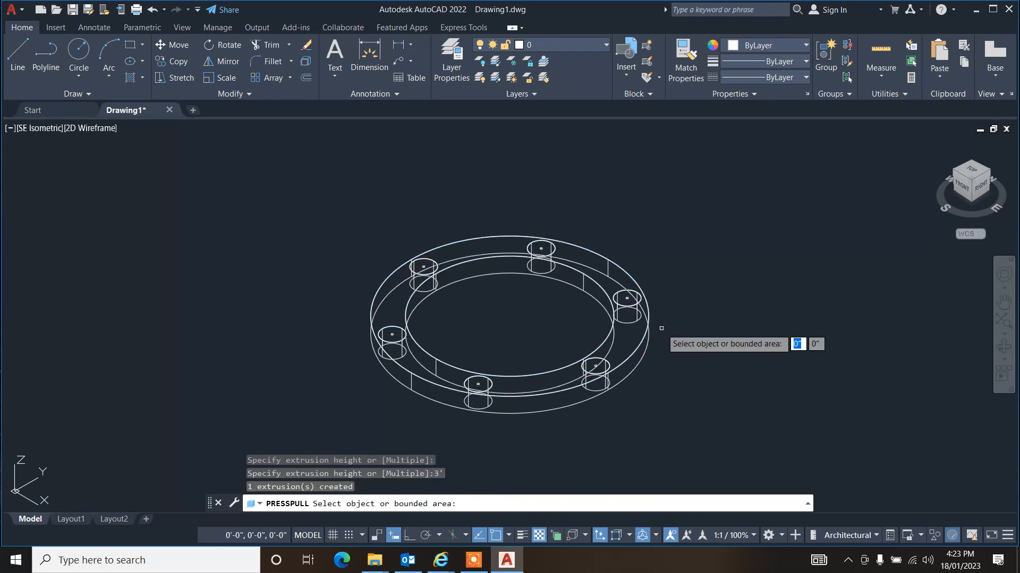
key(Escape)
key(Escape)
key(Escape)
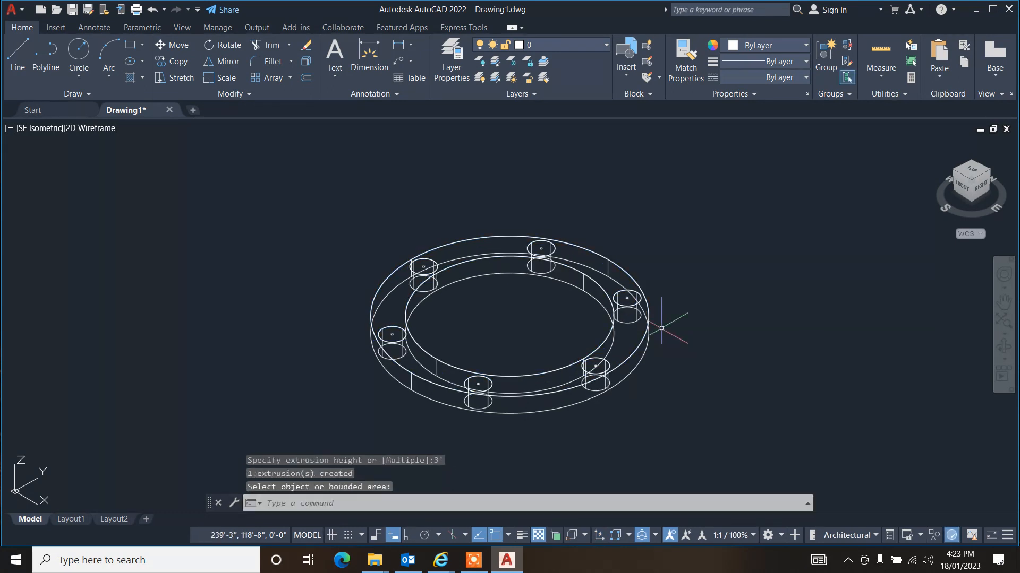
click(83, 127)
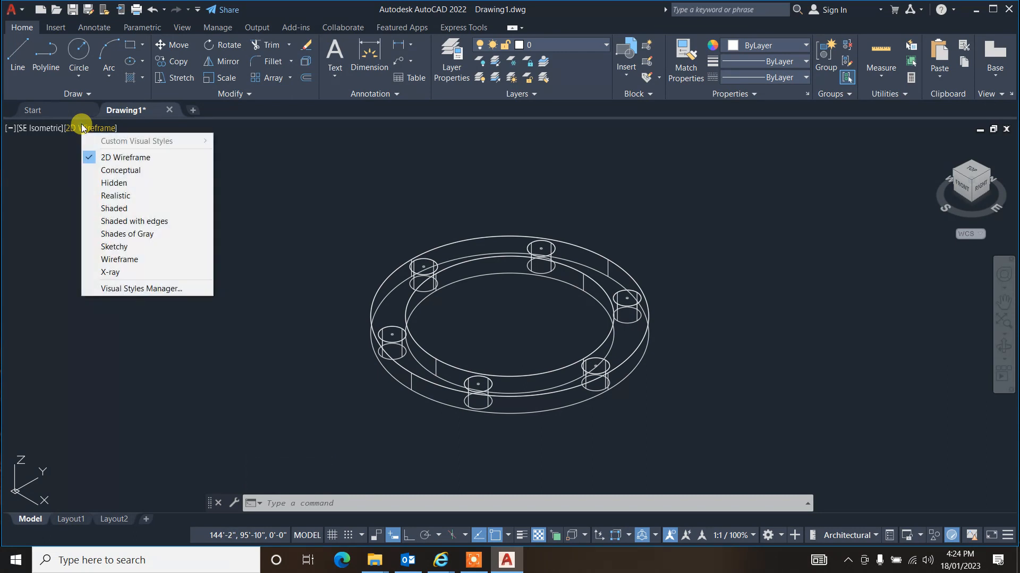
click(114, 209)
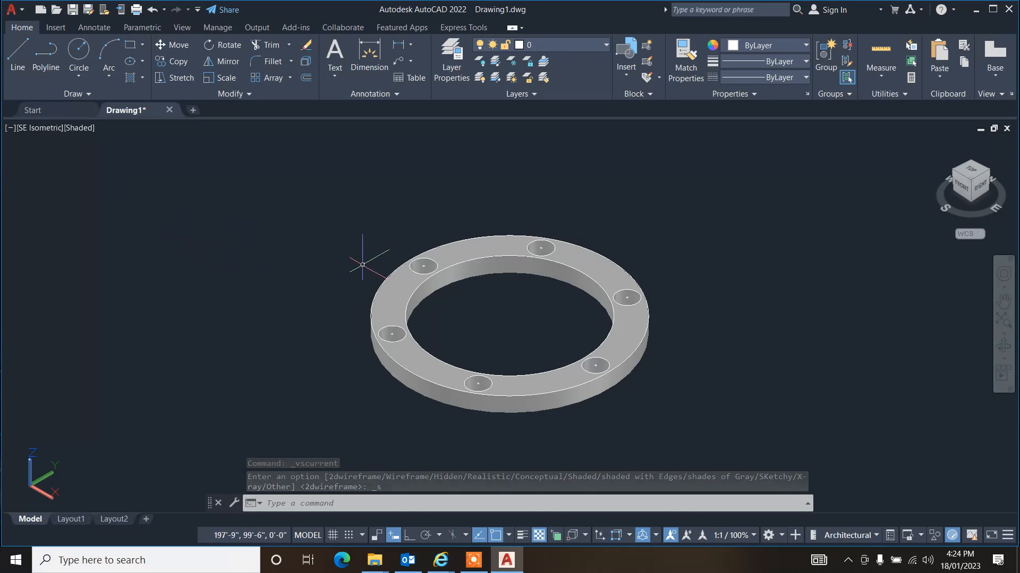
- Fillet the ring's upper inner edge with a 5" radius
text(F)
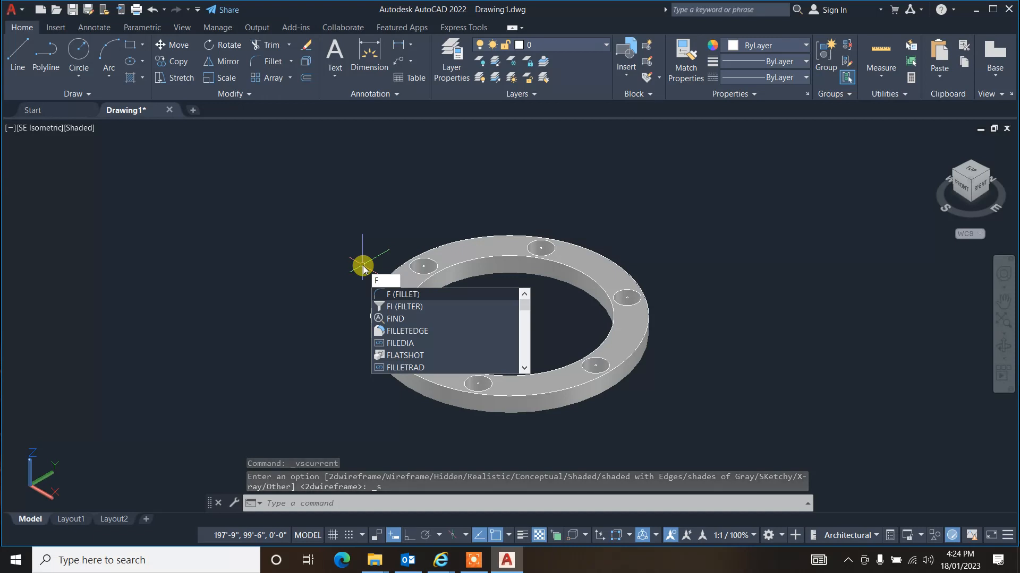
key(Return)
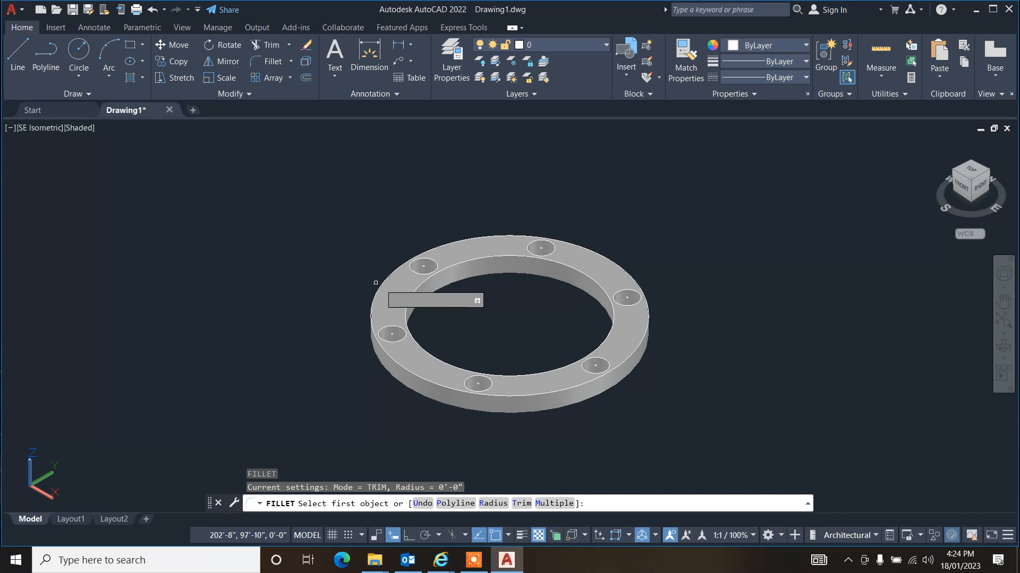
click(417, 290)
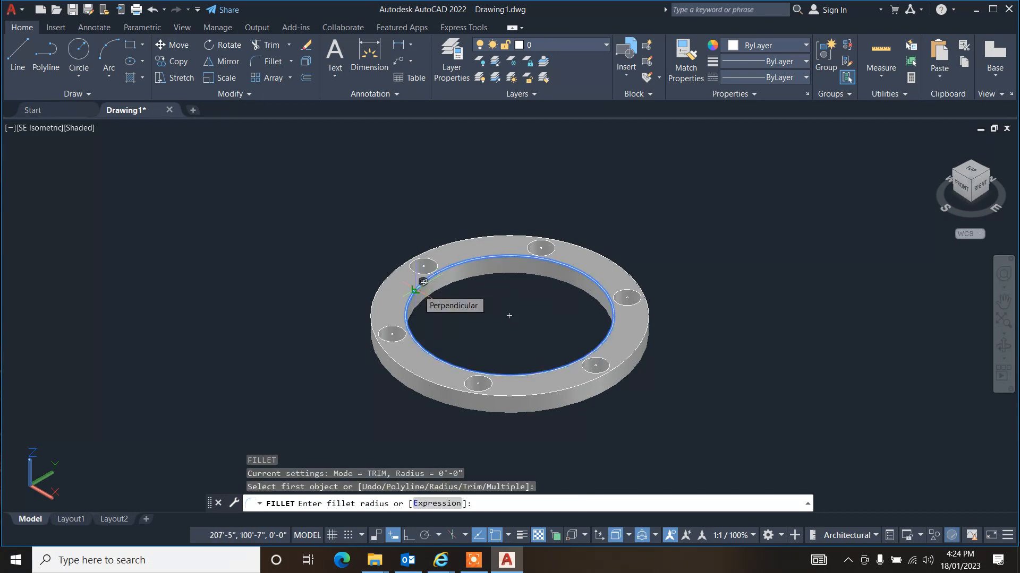
text(5)
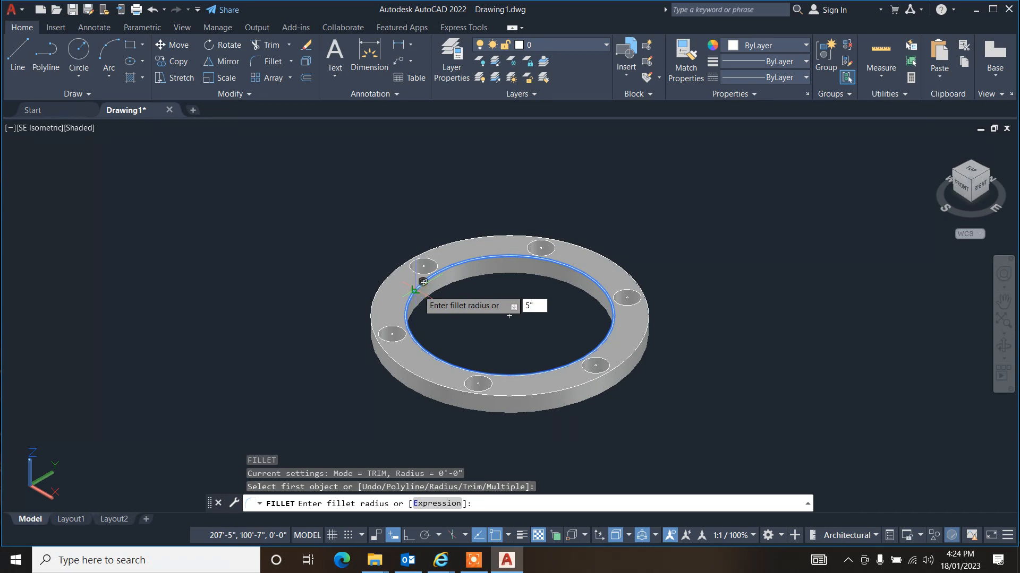
key(Return)
key(Return)
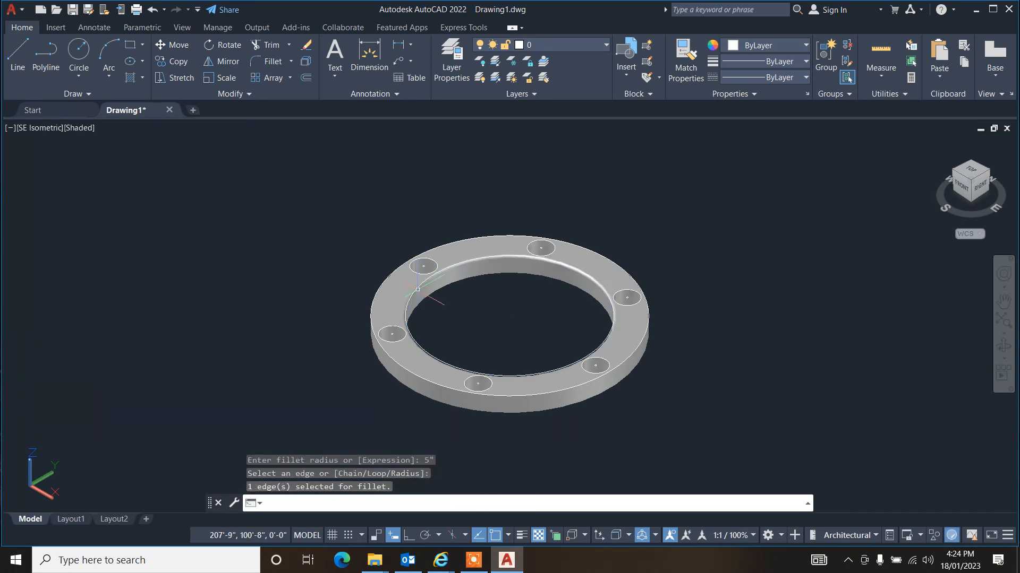
- Try to fillet the outline of the ring's upper outer edge
key(Return)
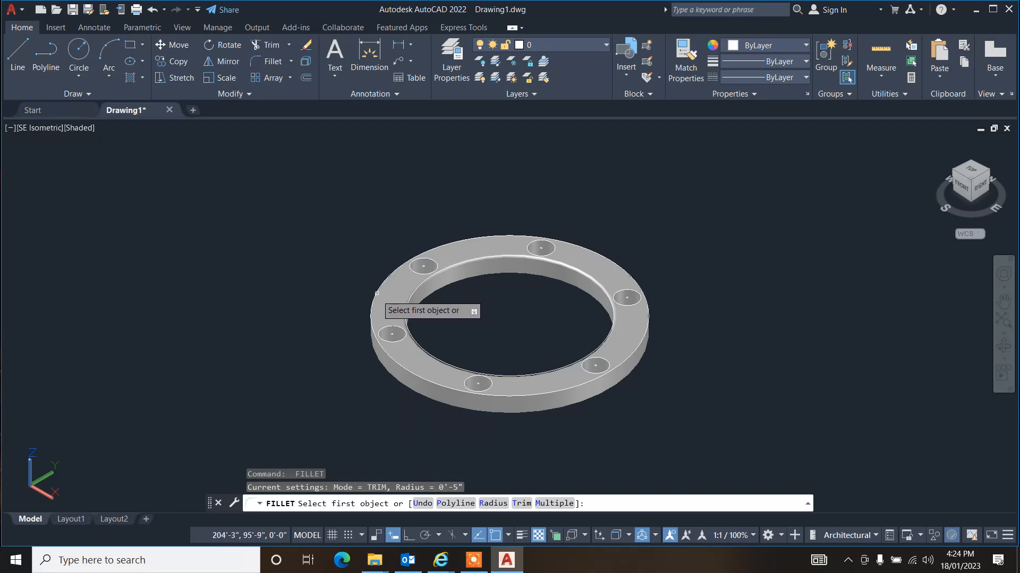
click(375, 296)
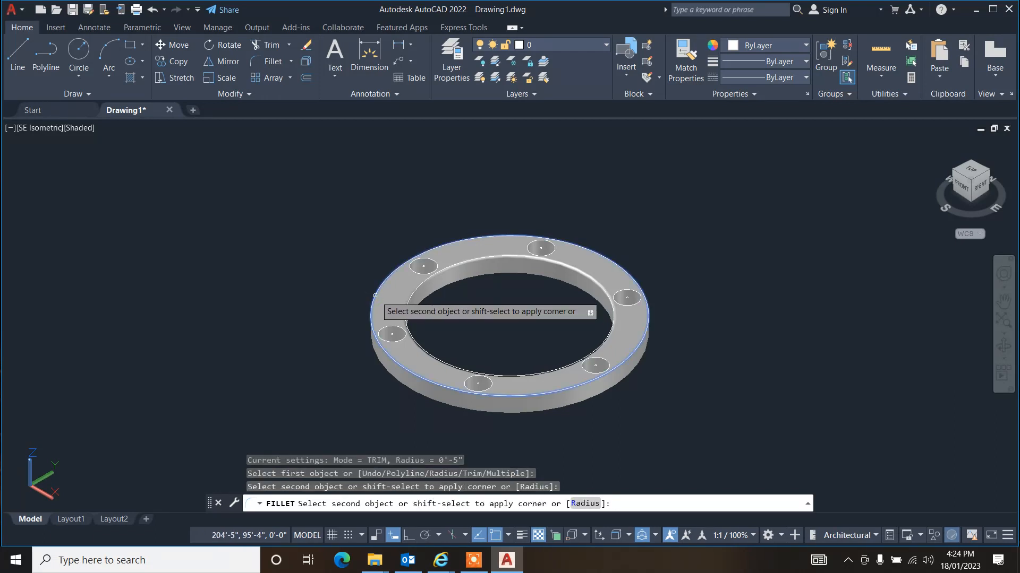
key(Return)
key(Return)
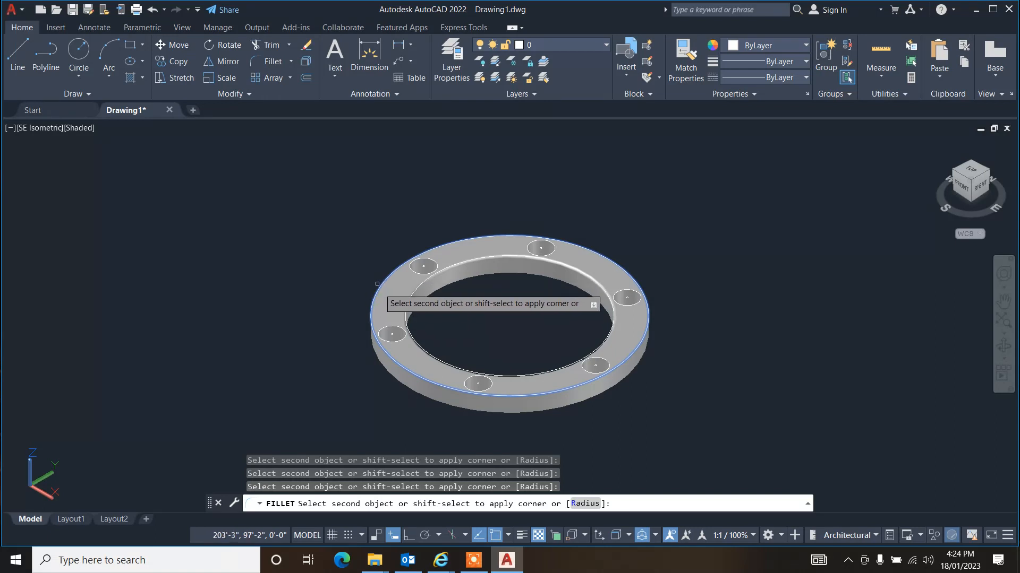
click(379, 291)
click(378, 291)
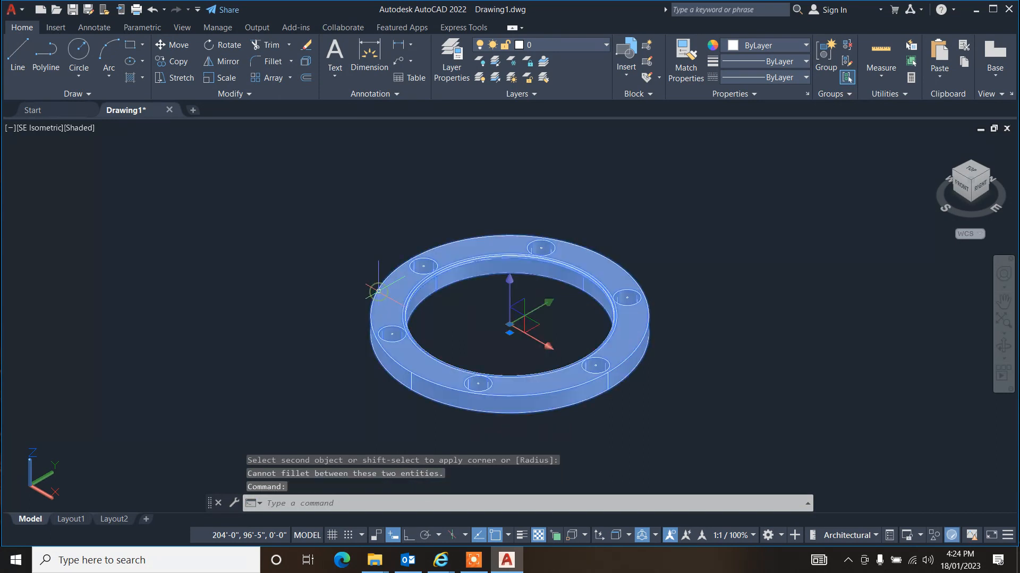
key(Escape)
key(Escape)
- Try to fillet the ring's upper outer edge with a 5" radius
key(Return)
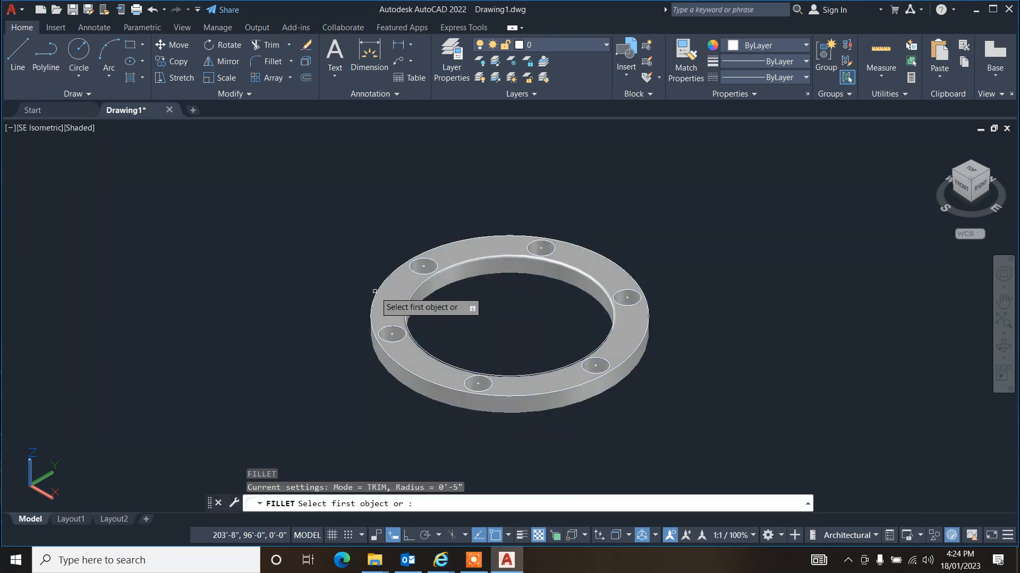
click(376, 294)
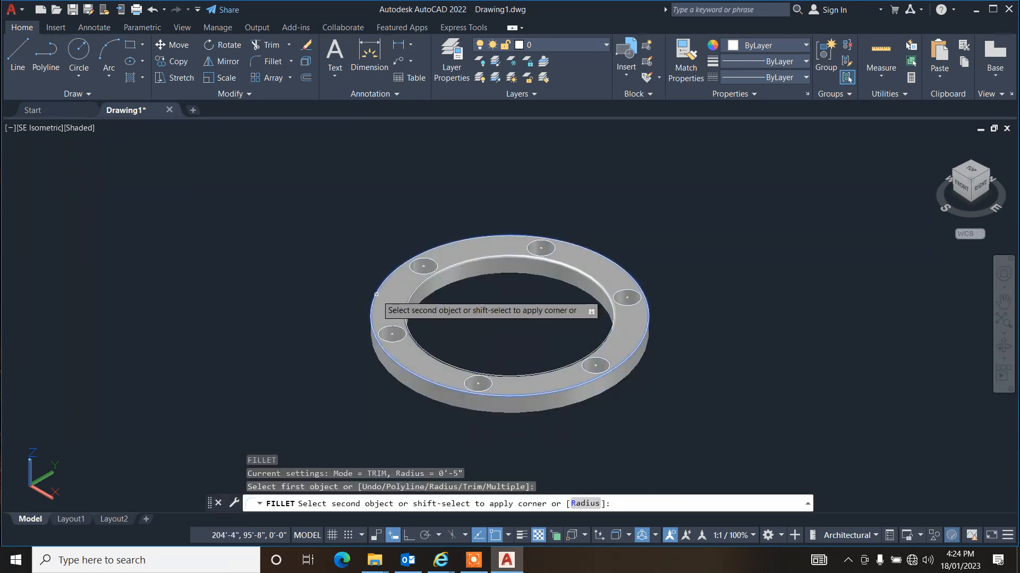
key(Return)
key(Return)
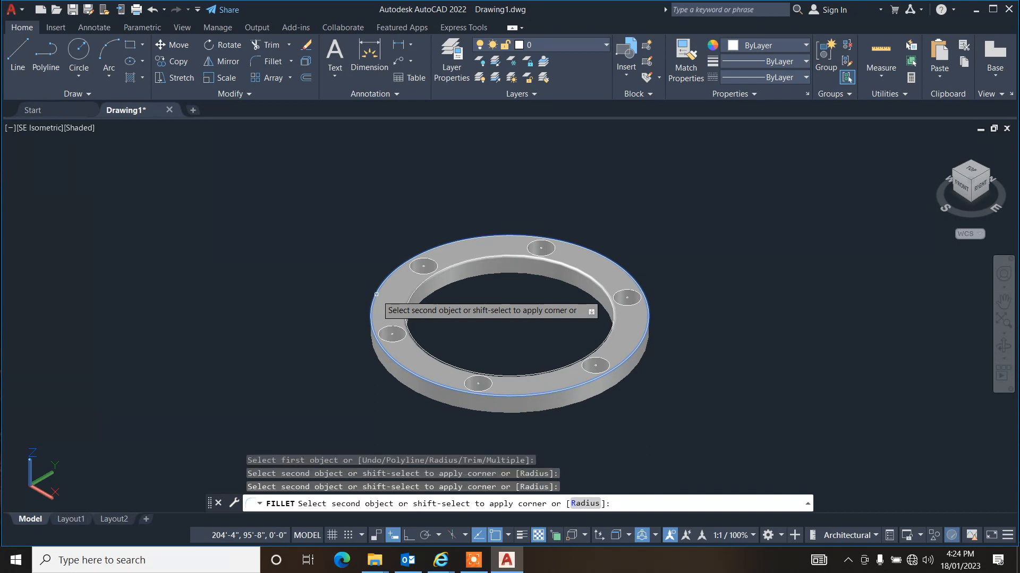
key(Return)
text(5)
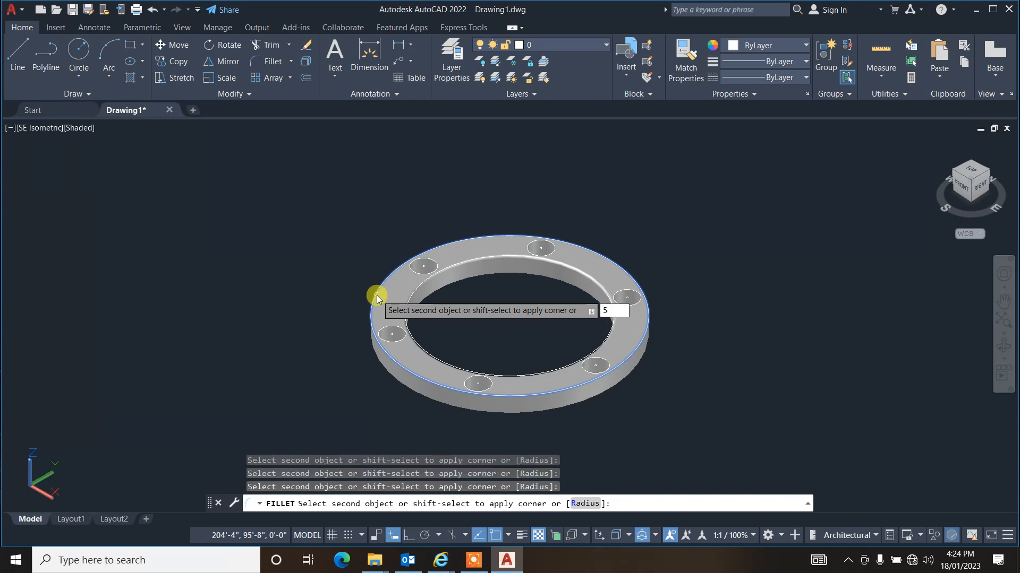
text(")
key(Return)
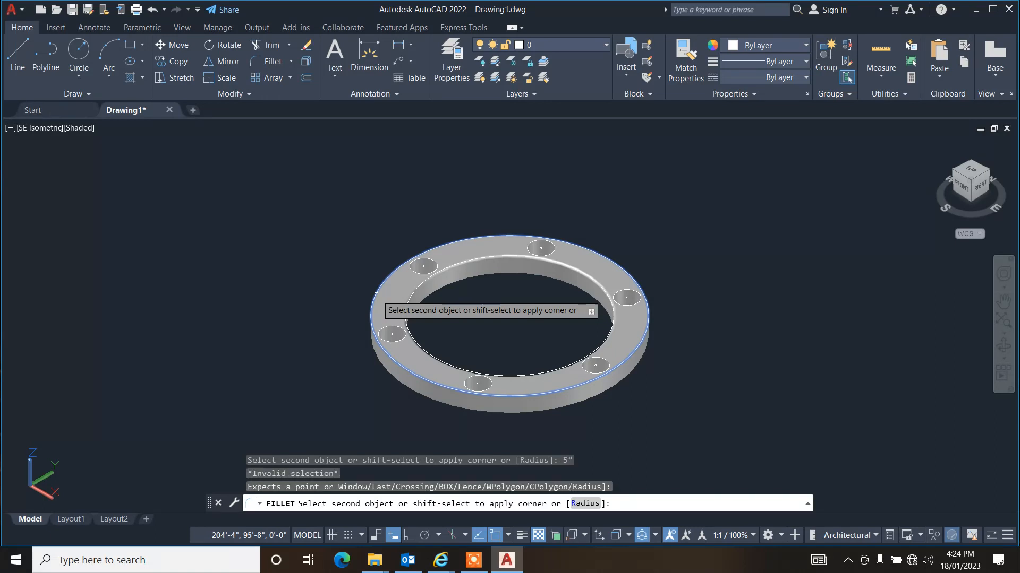
key(Return)
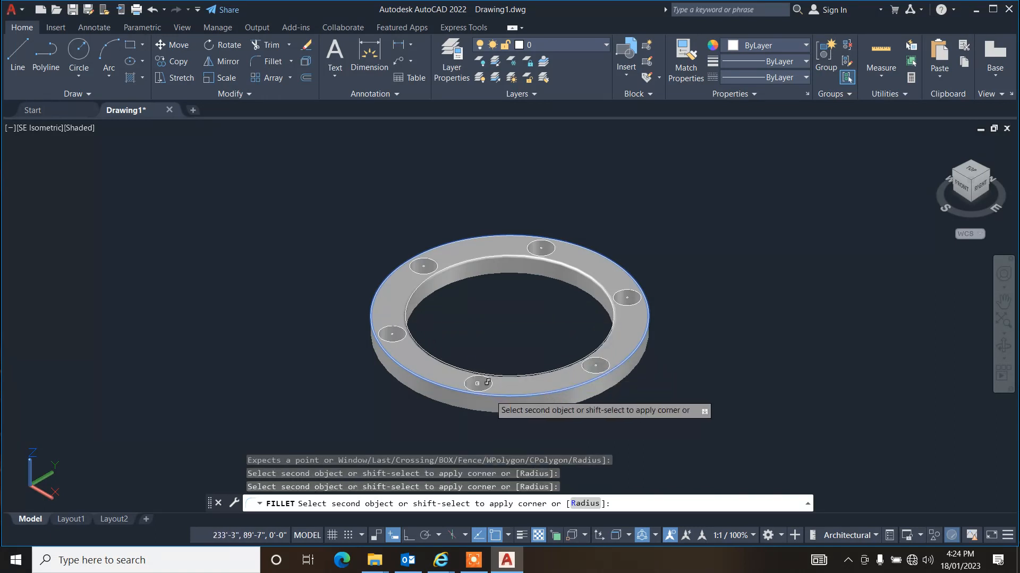
click(534, 391)
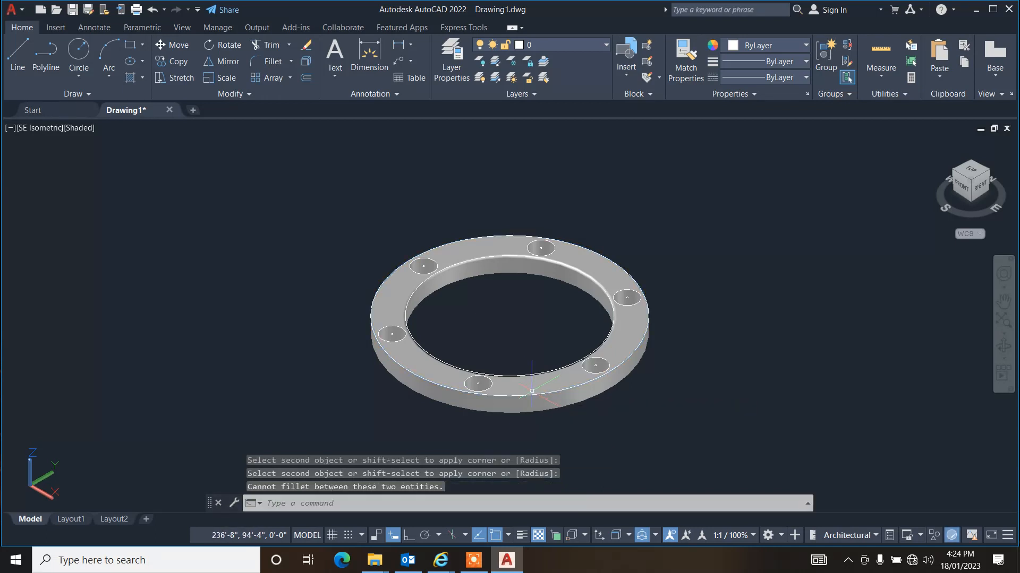
- Fillet the upper edges of the ring's leftmost hole and the hole just behind it with a 5" radius
key(Return)
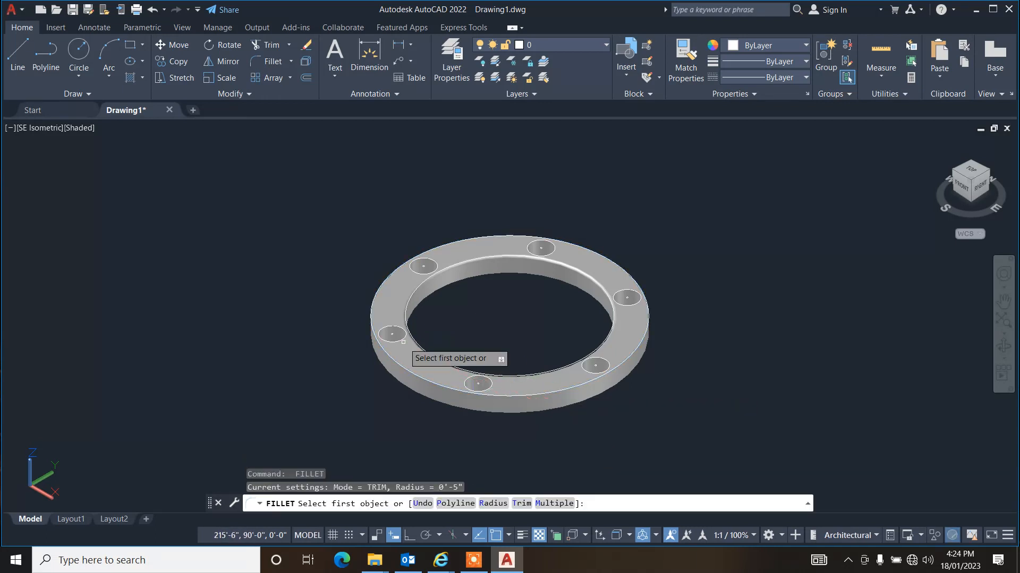
click(392, 333)
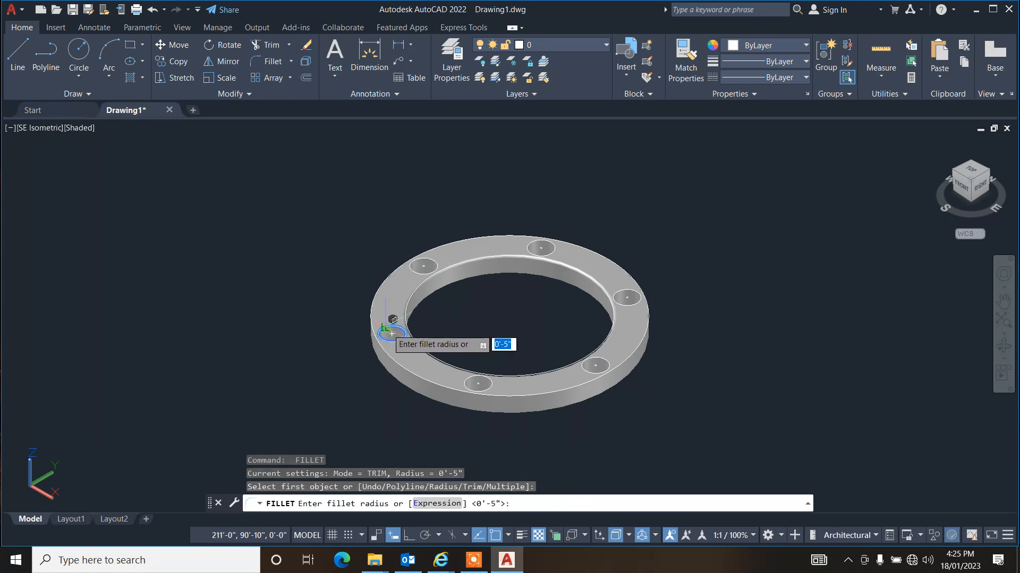
key(Return)
key(Return)
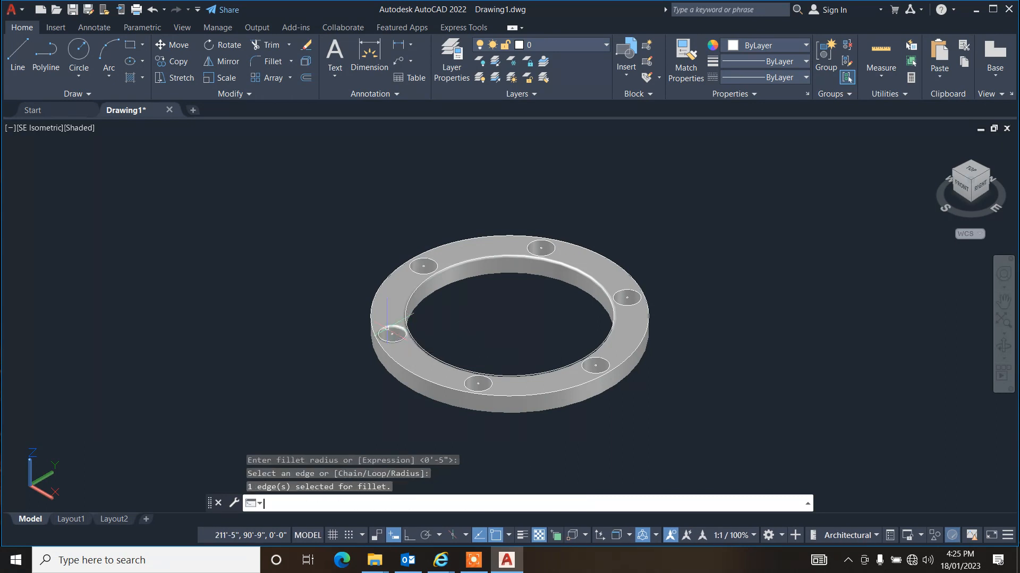
key(Return)
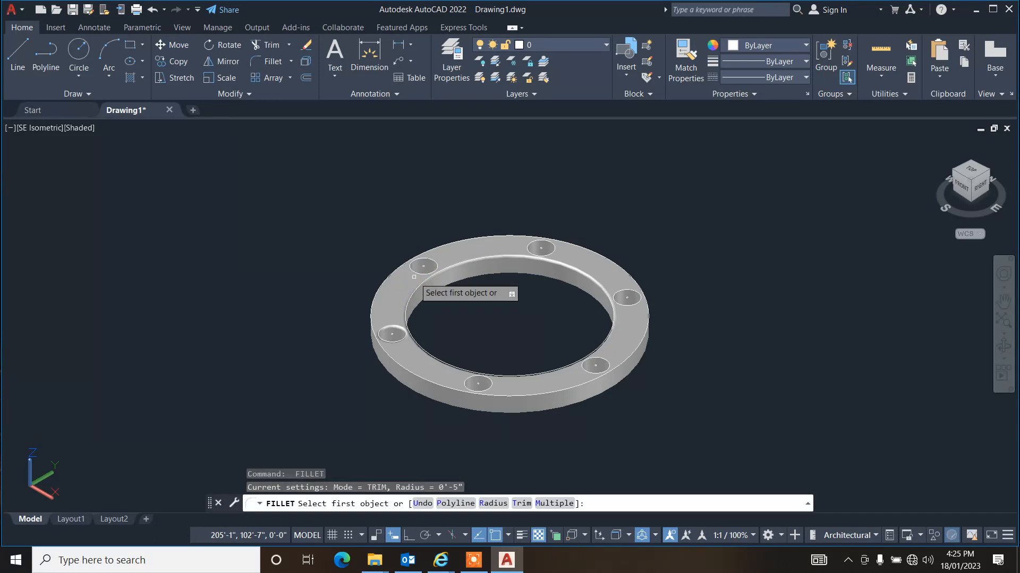
click(415, 271)
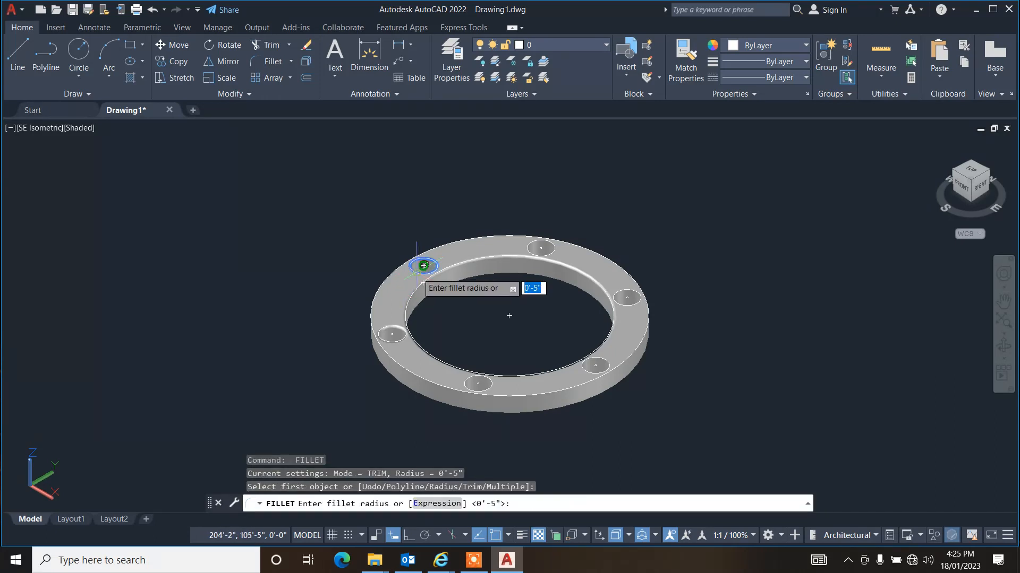
key(Return)
key(Return)
- Fillet the upper edges of the ring's rear hole and rightmost hole with a 5" radius
key(Return)
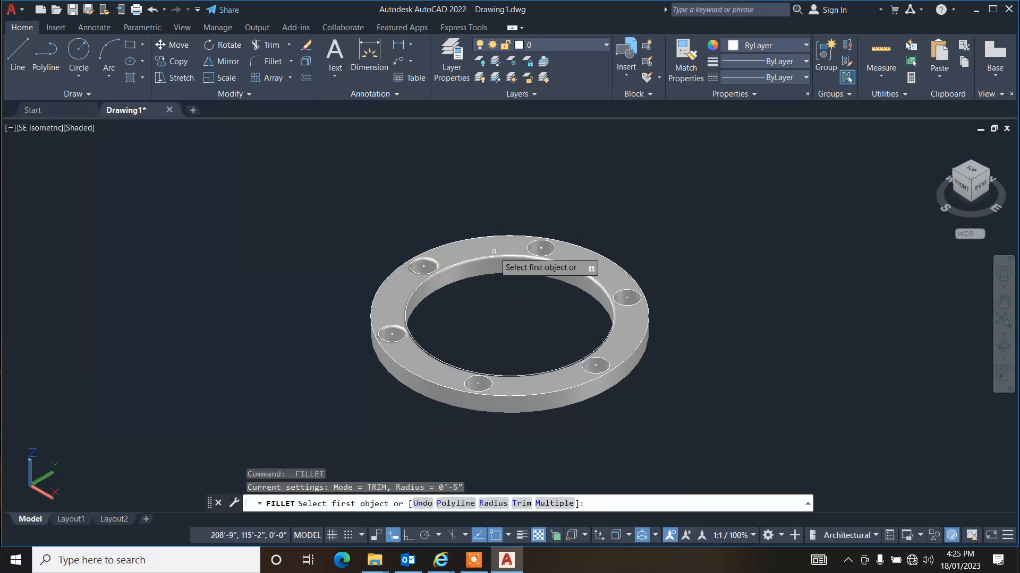
click(535, 239)
key(Return)
key(Return)
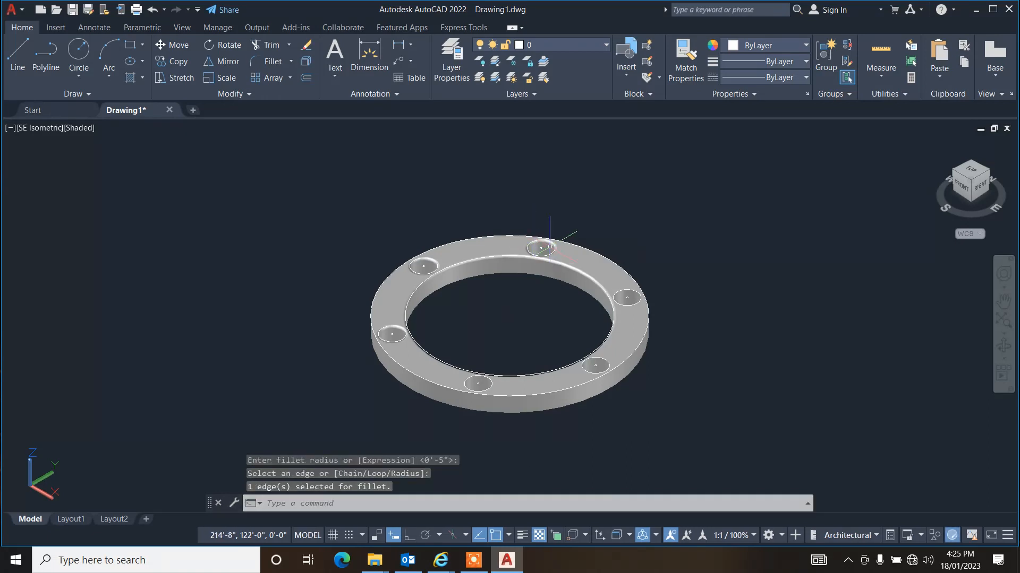
key(Return)
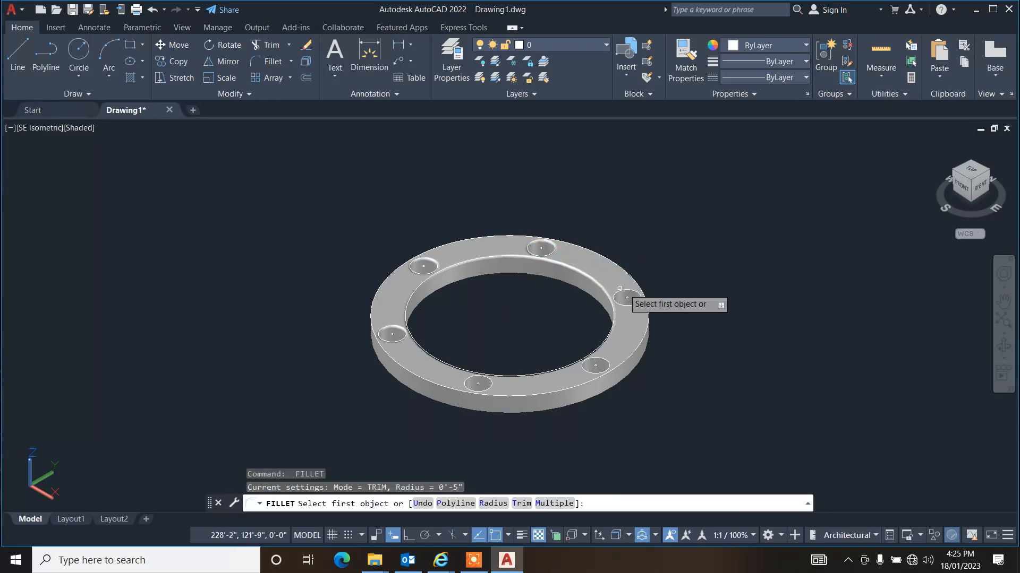
click(627, 289)
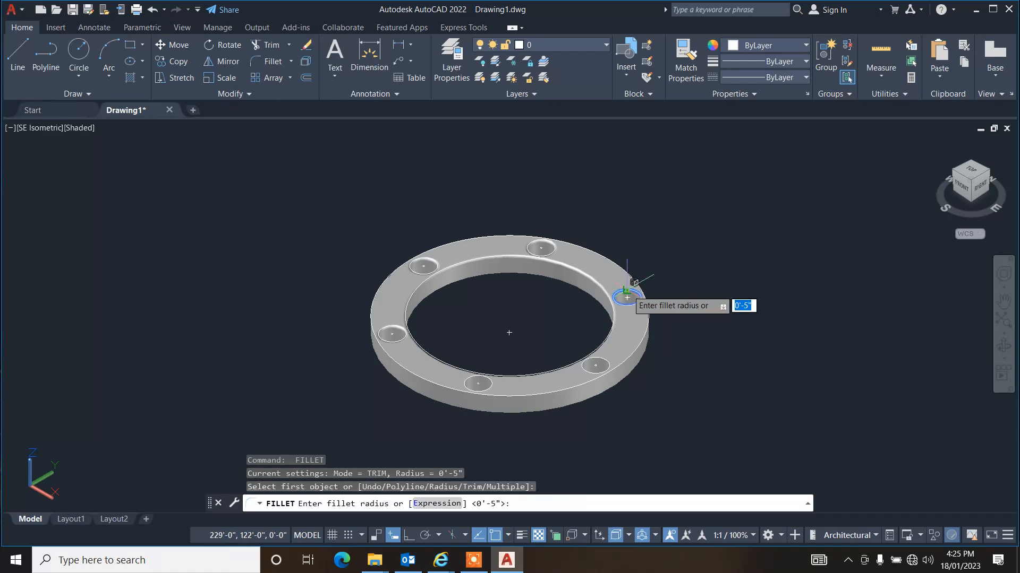
key(Return)
key(Return)
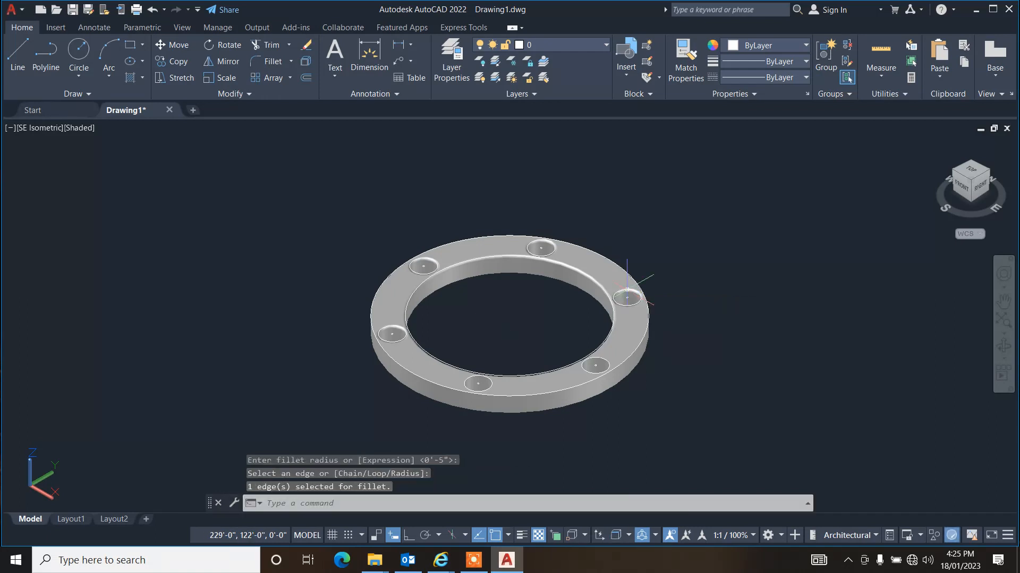
- Fillet the upper edge of the ring's front-right hole with a 5" radius
key(Return)
click(601, 359)
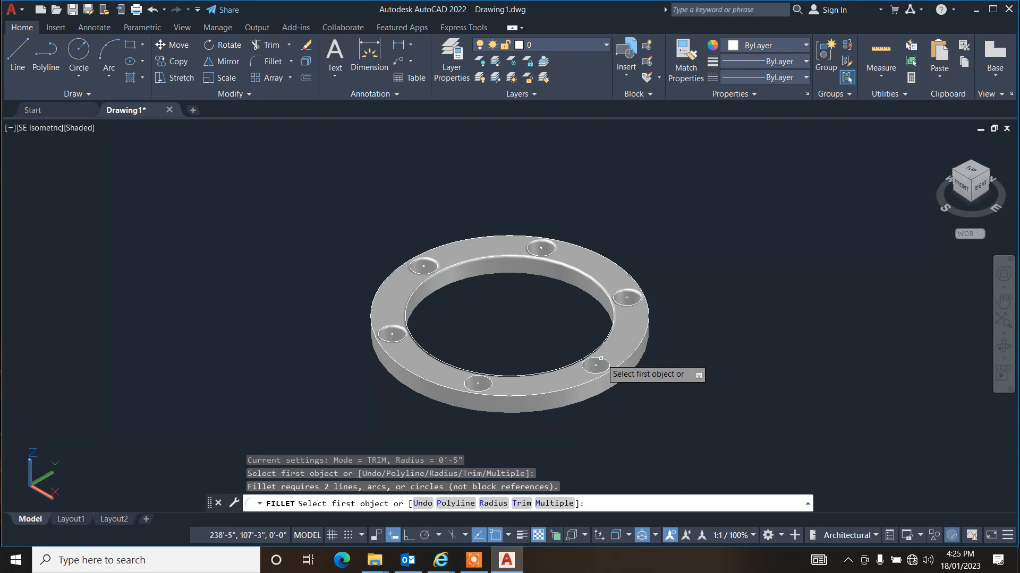
click(600, 358)
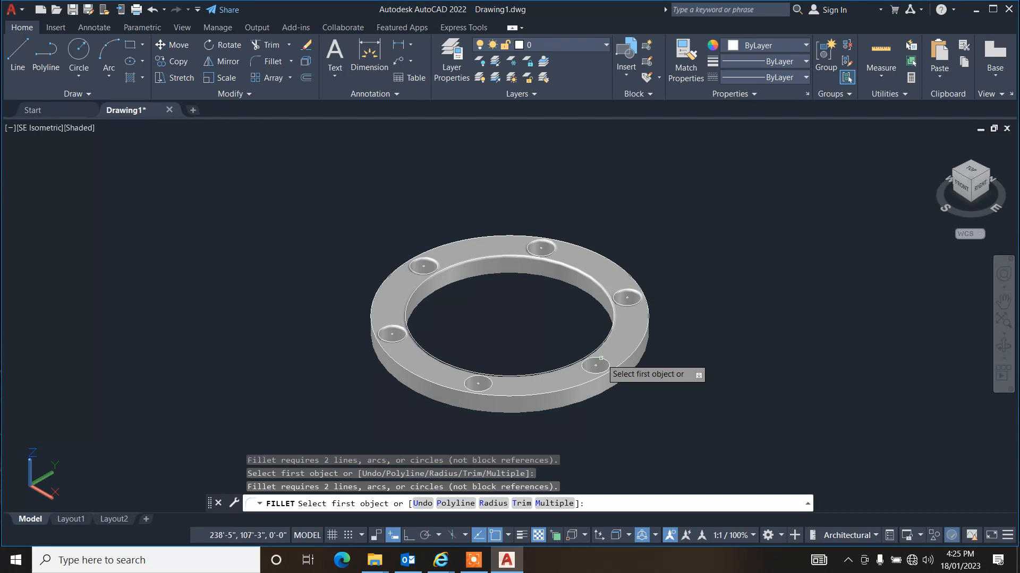
key(Escape)
key(Return)
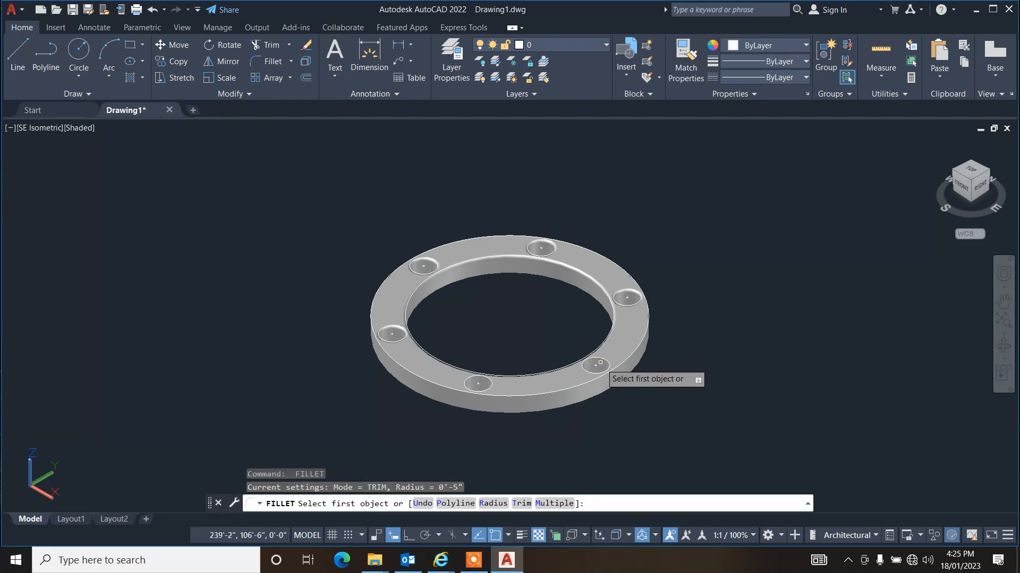
click(597, 365)
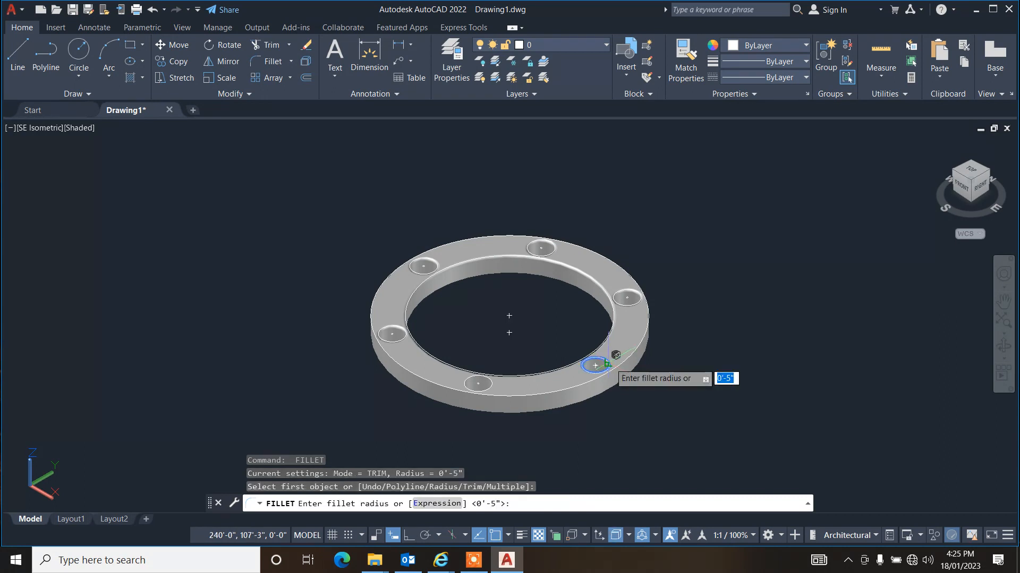
click(600, 364)
click(609, 363)
key(Return)
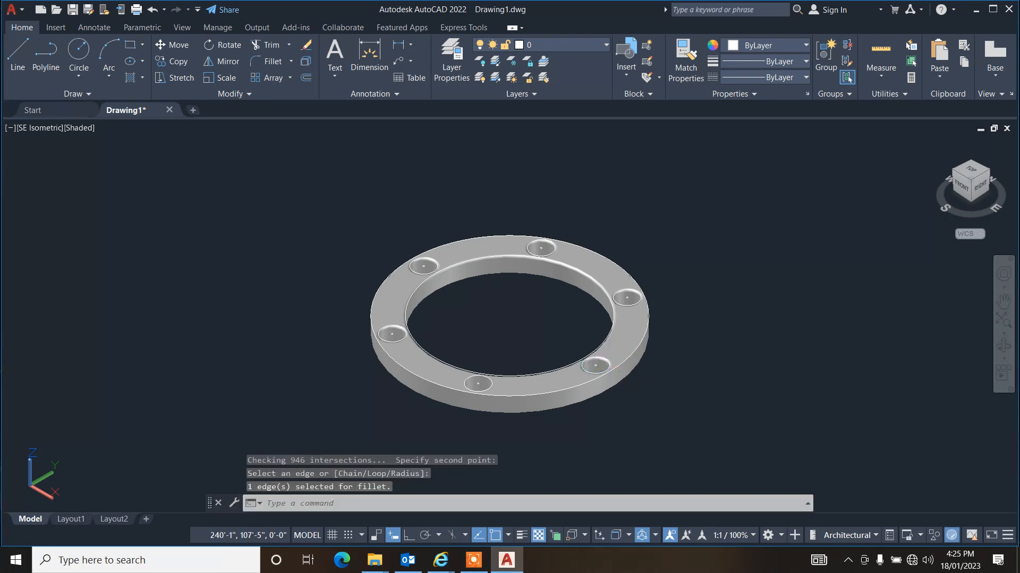
- Fillet the edges of the last remaining hole, at the ring's front, with a 5" radius and leave the command
key(Return)
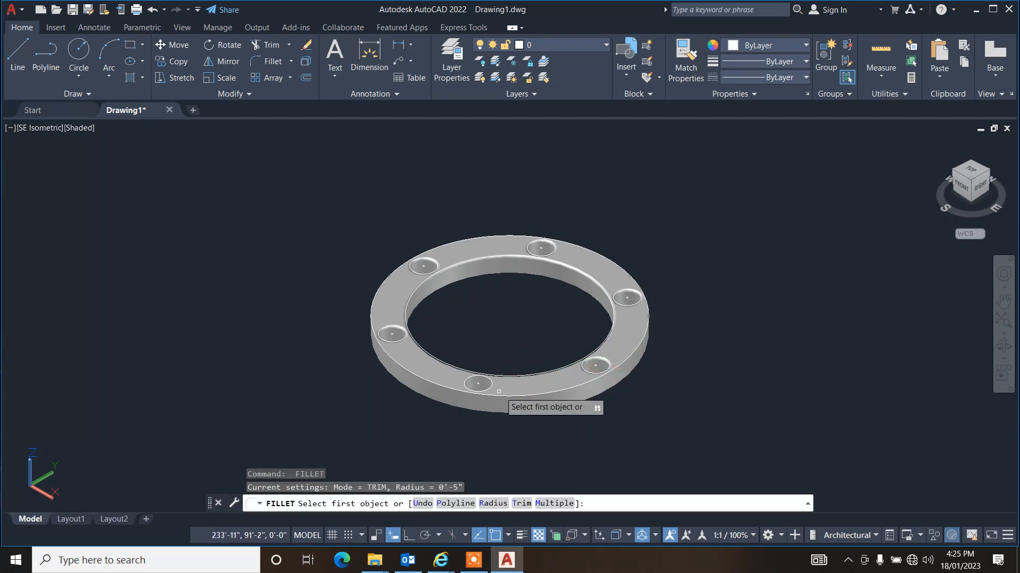
click(489, 390)
click(487, 388)
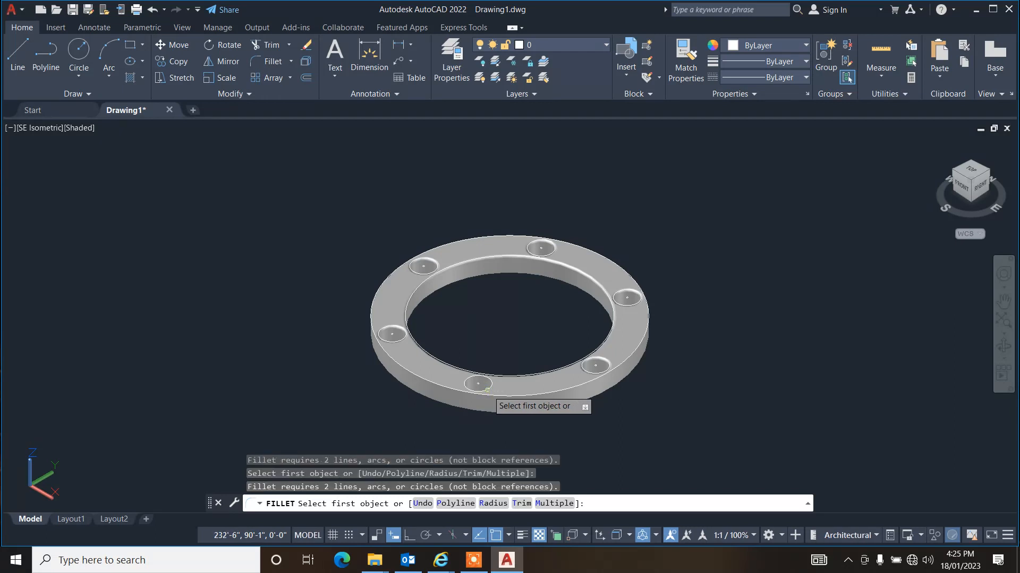
click(487, 382)
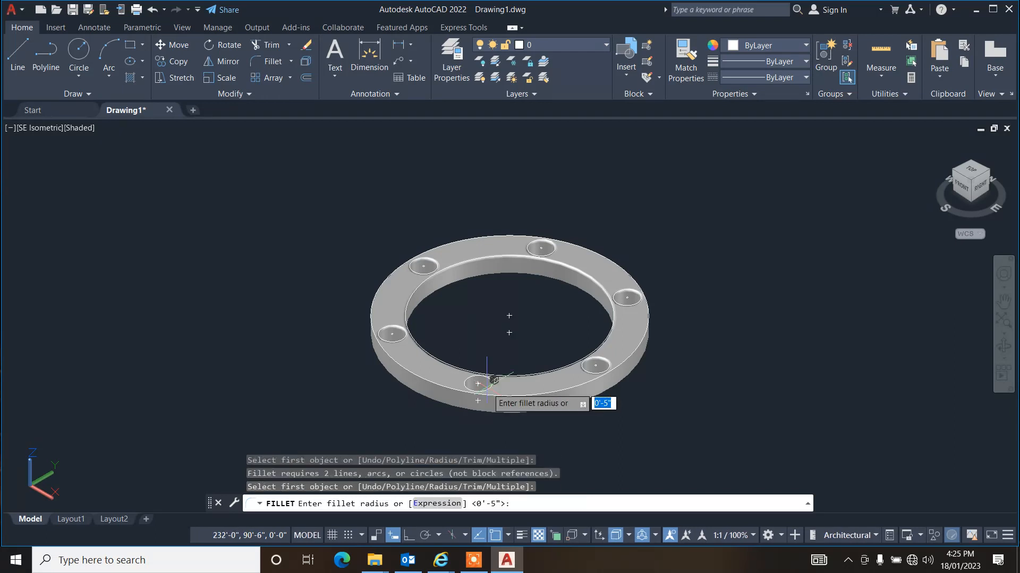
key(Return)
key(Return)
key(Return)
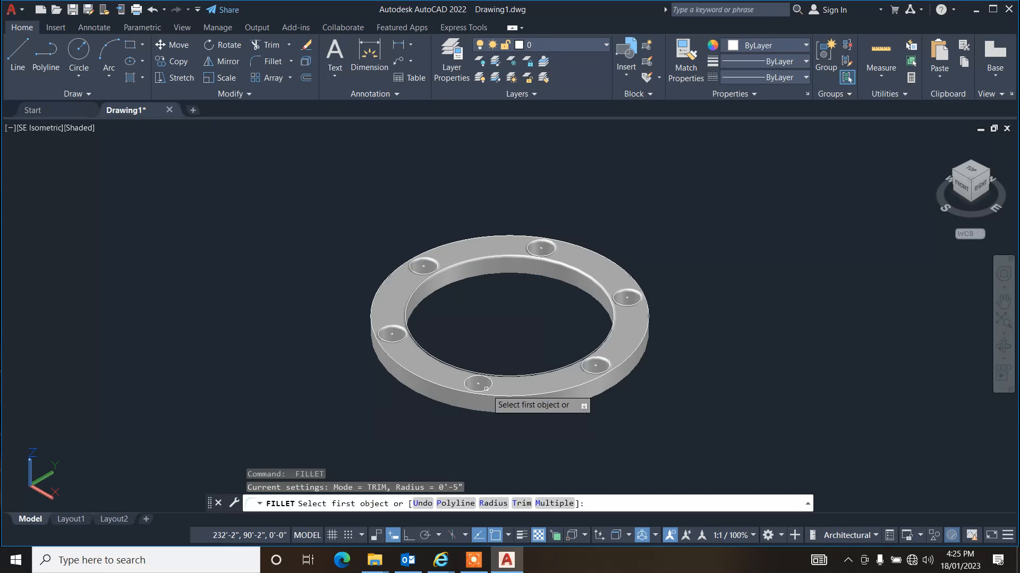
click(486, 389)
key(Return)
key(Return)
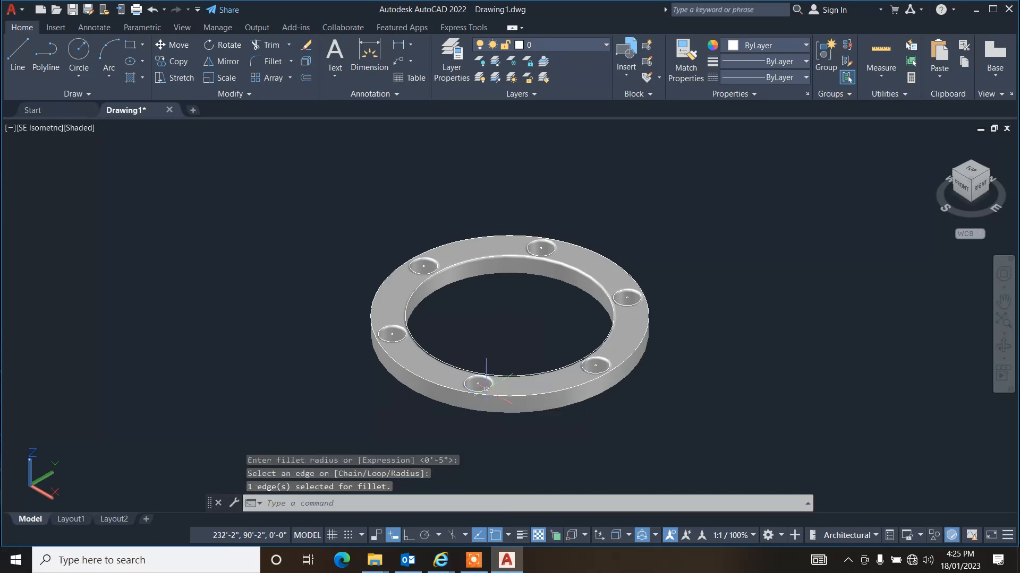
key(Escape)
key(Escape)
key(Escape)
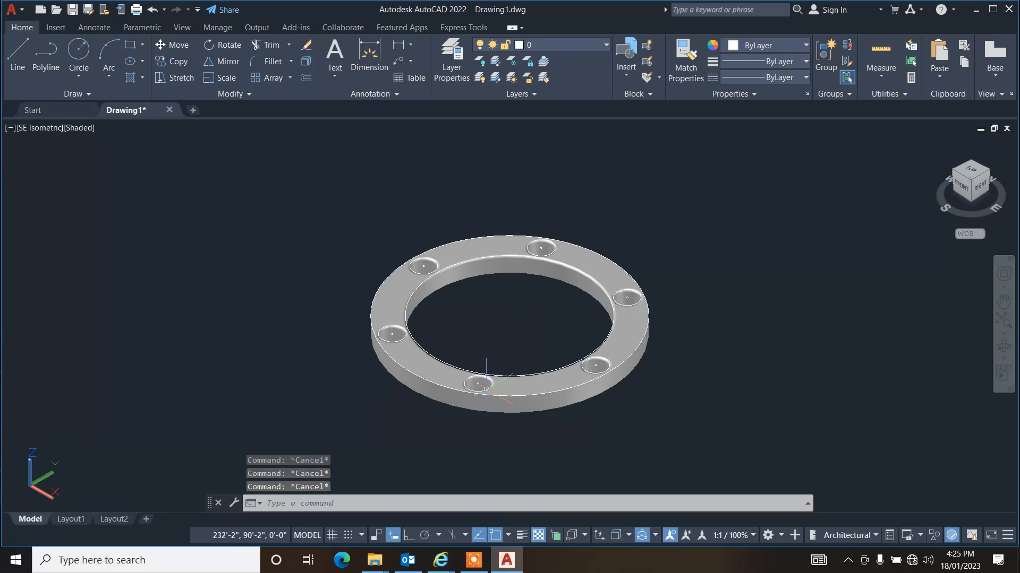
- Set the fillet radius to 10" while trying to fillet the ring's upper outer edge
key(Return)
click(437, 382)
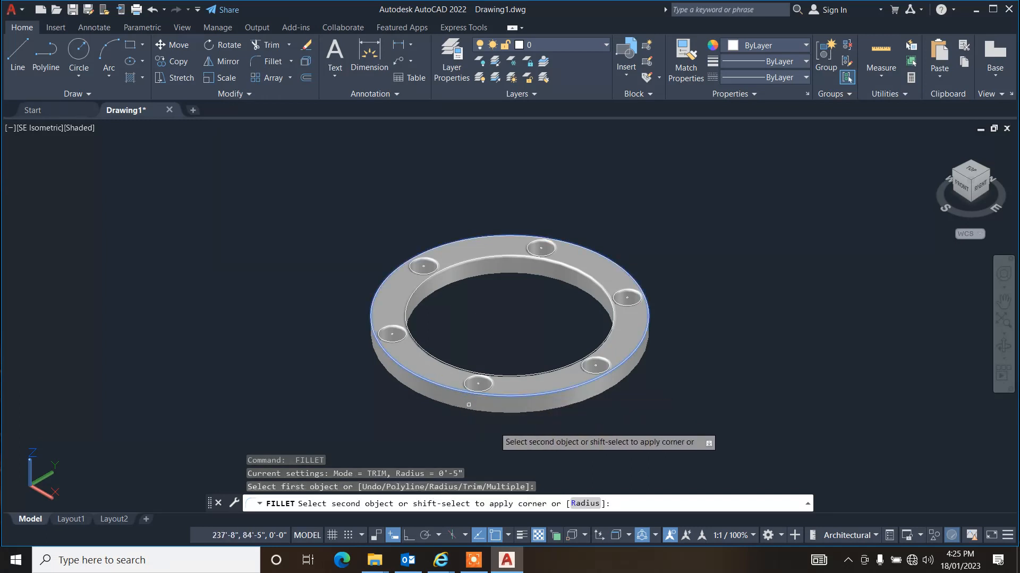
click(581, 503)
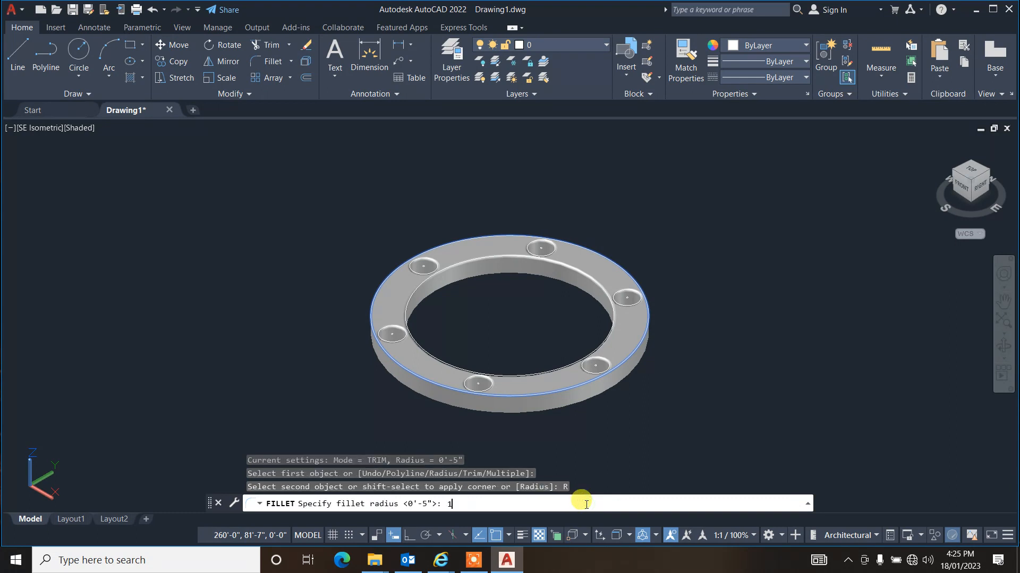
key(Return)
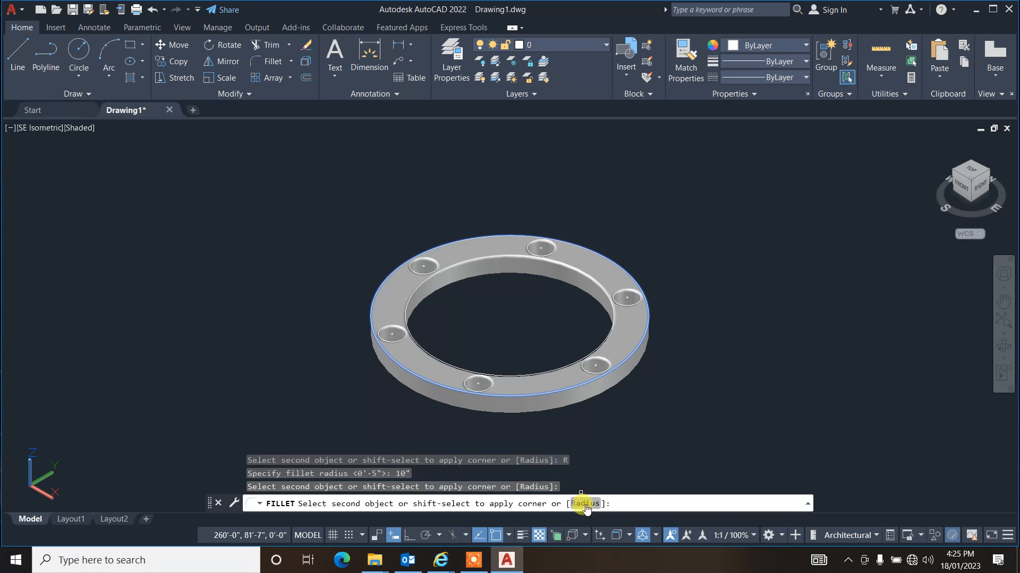
key(Return)
key(Escape)
key(Escape)
key(Escape)
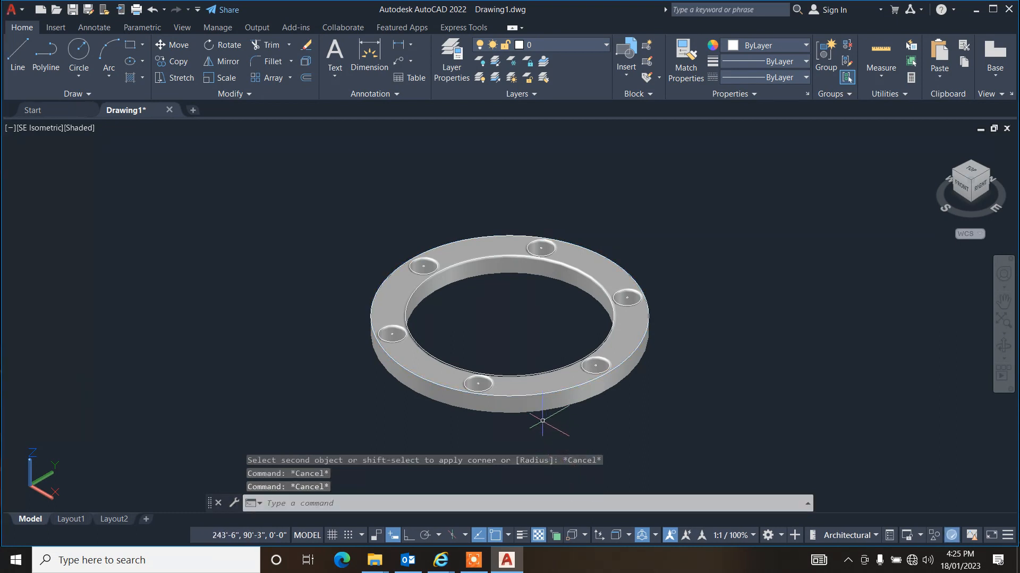
- Try again to fillet the ring's upper outer edge with the 10" radius
text(f)
key(Return)
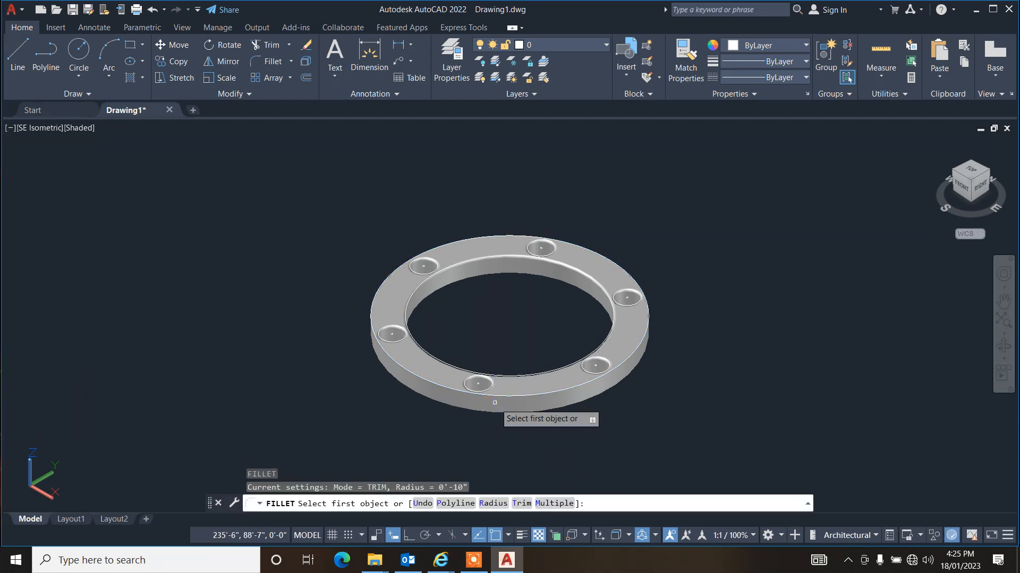
click(473, 396)
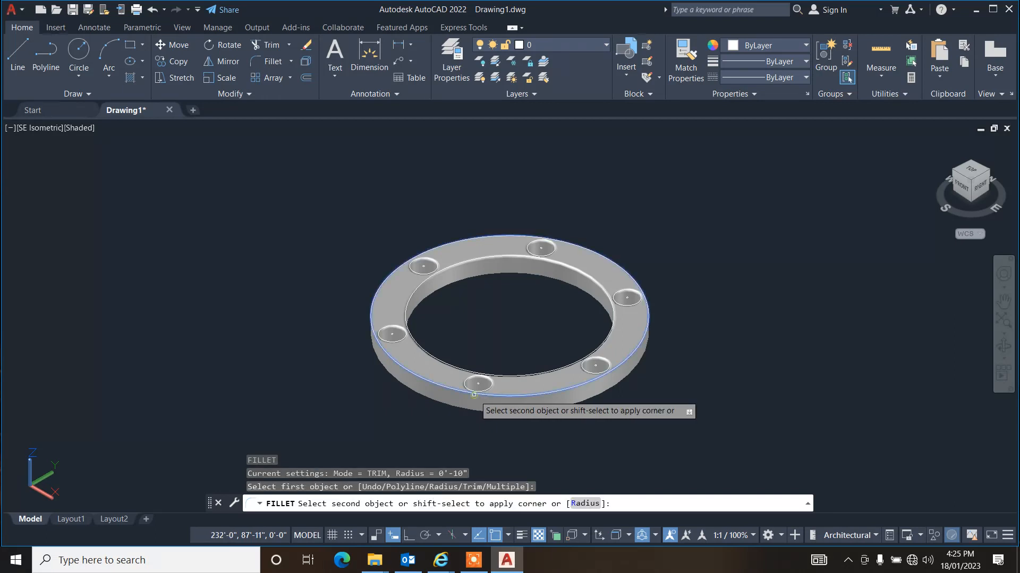
click(474, 395)
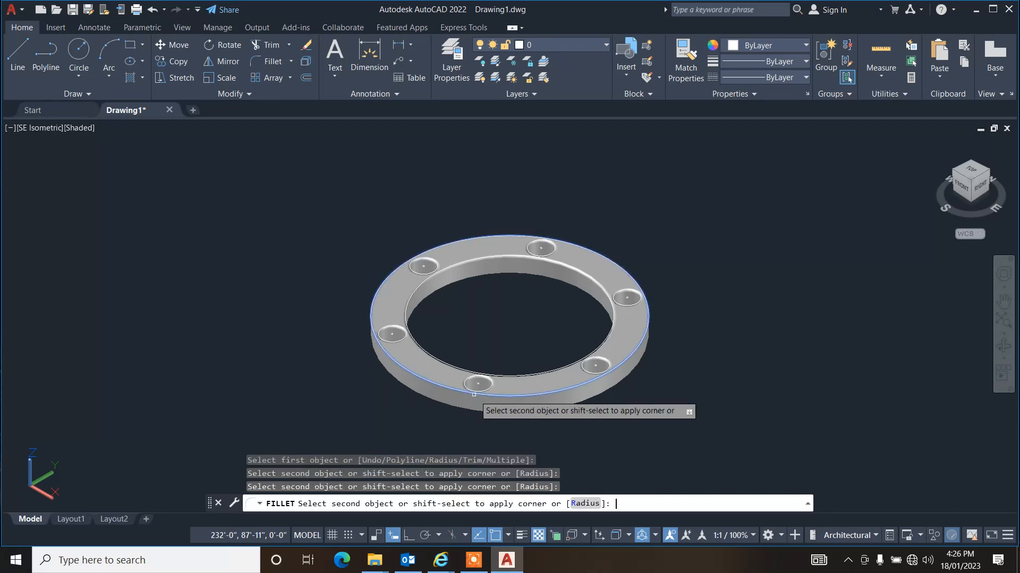
key(Escape)
key(Escape)
key(Escape)
key(Escape)
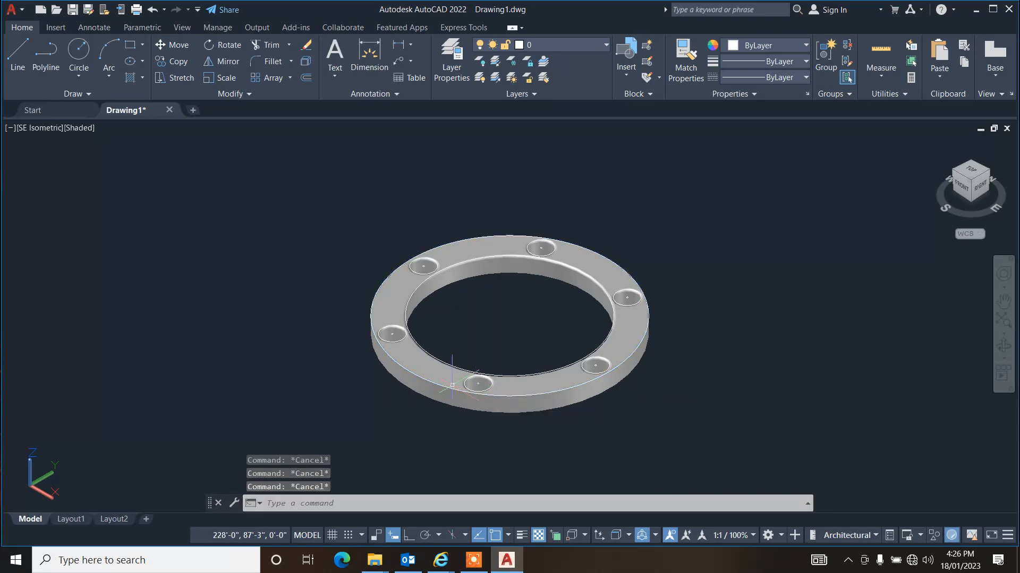
- Move the ring solid clear of its source circles, using the center of the front hole as base point
click(445, 378)
text(m)
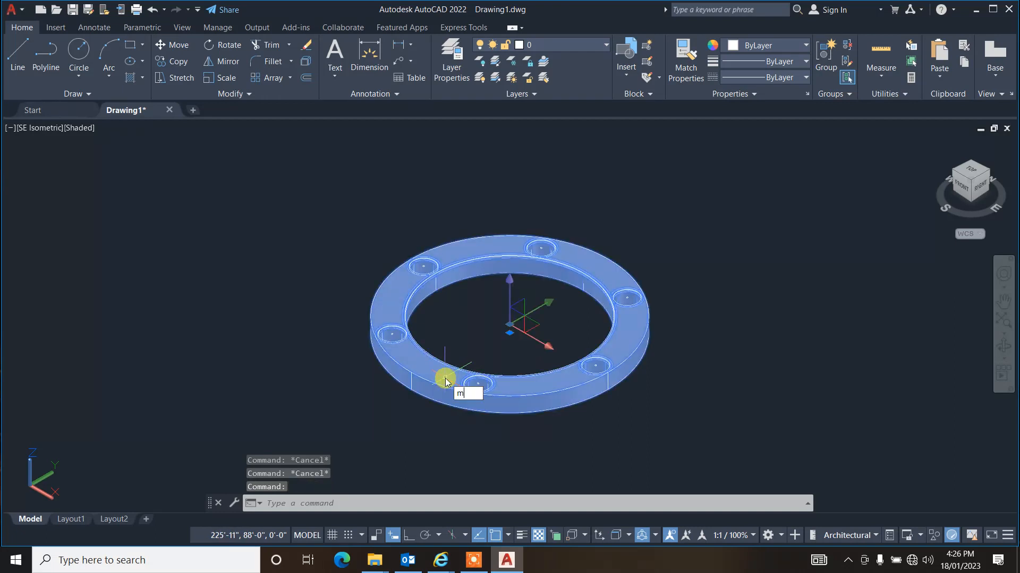
key(Return)
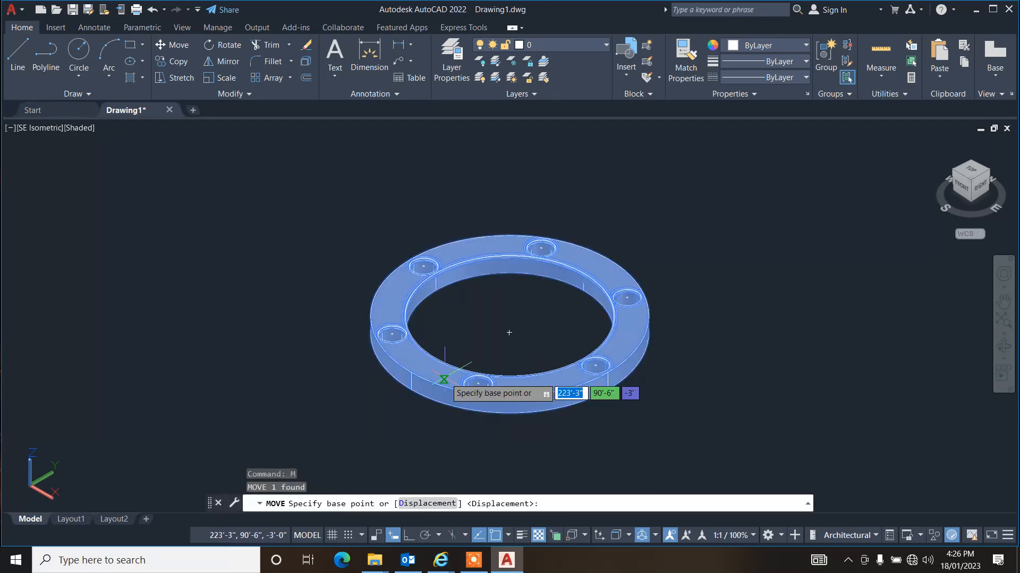
click(477, 384)
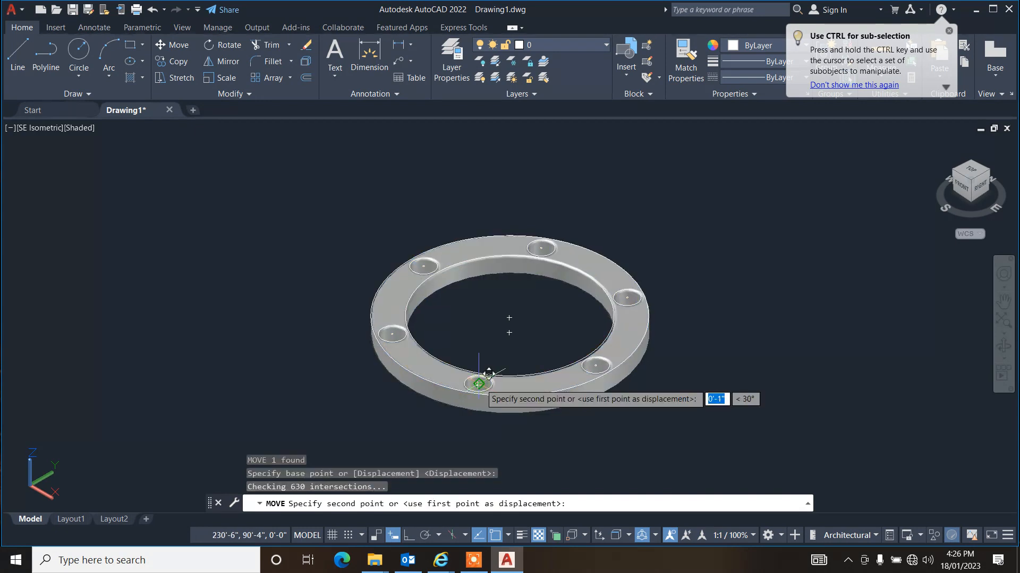
key(Escape)
key(Escape)
key(Escape)
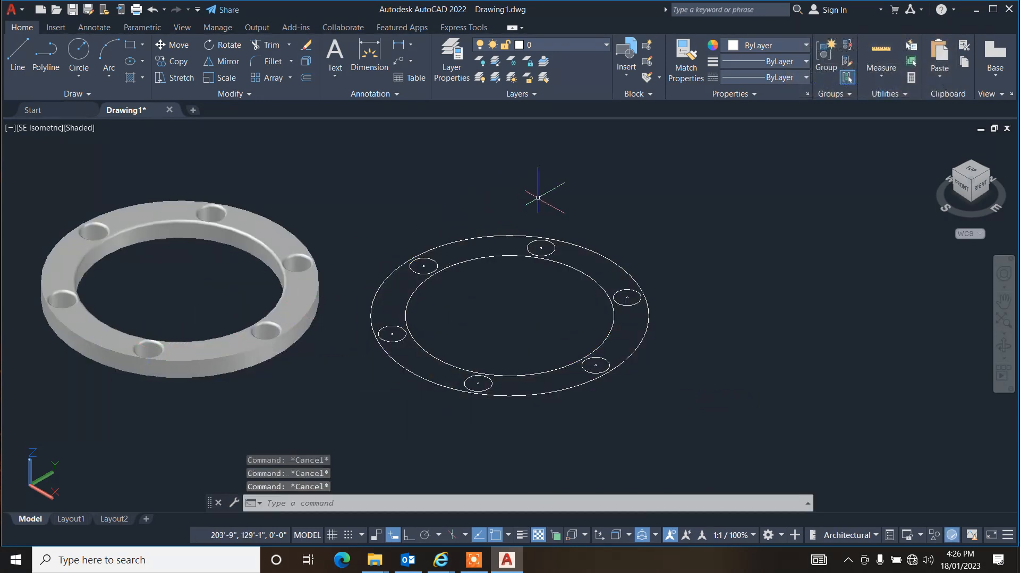
- Delete the leftover 2D geometry: the outer circle, the polar array of hole circles and the inner circle
drag(665, 177, 573, 262)
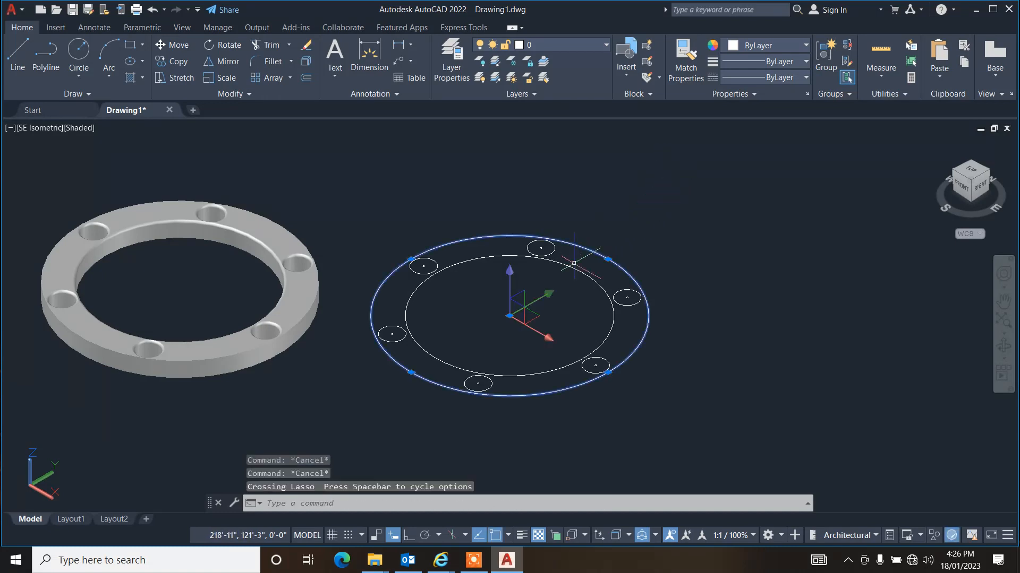
key(Delete)
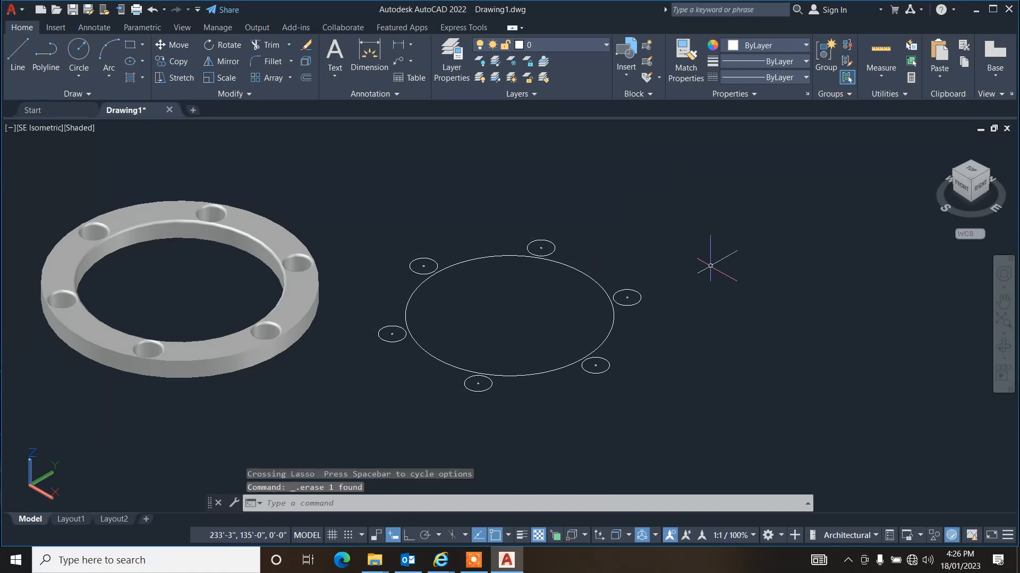
click(631, 305)
key(Delete)
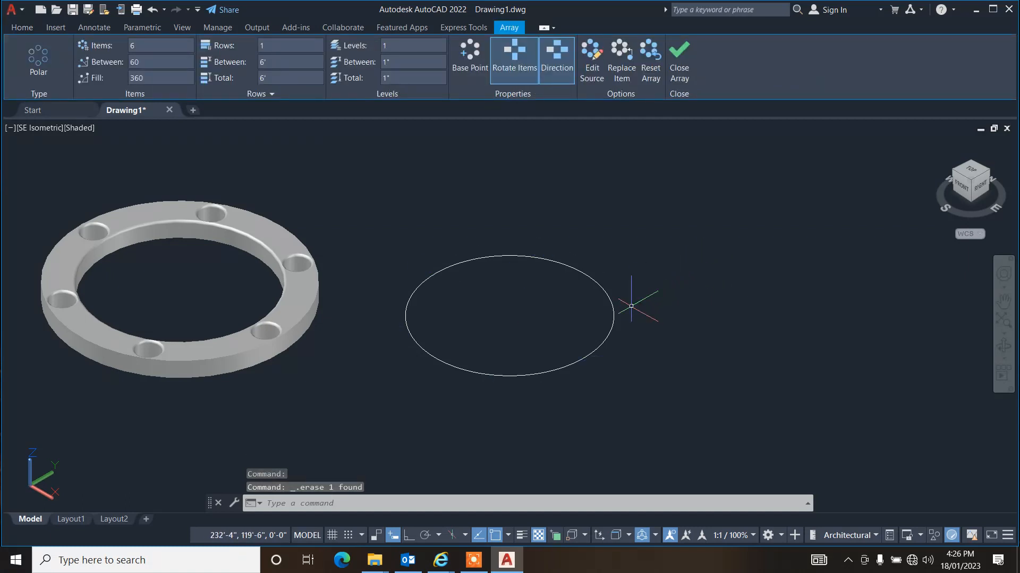
click(613, 307)
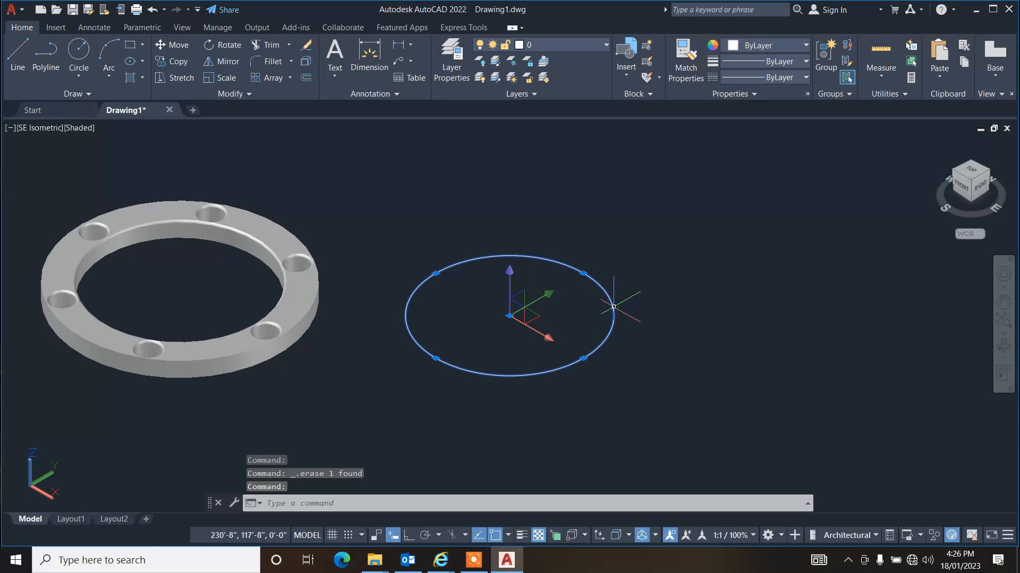
key(Delete)
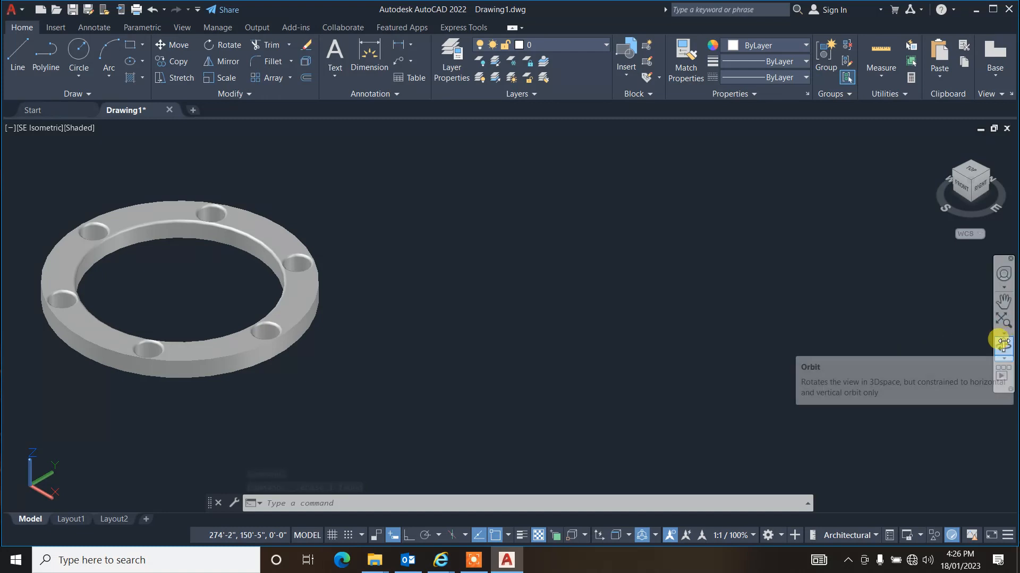
- Orbit around the ring to examine its holes and filleted edges from different angles
click(1003, 344)
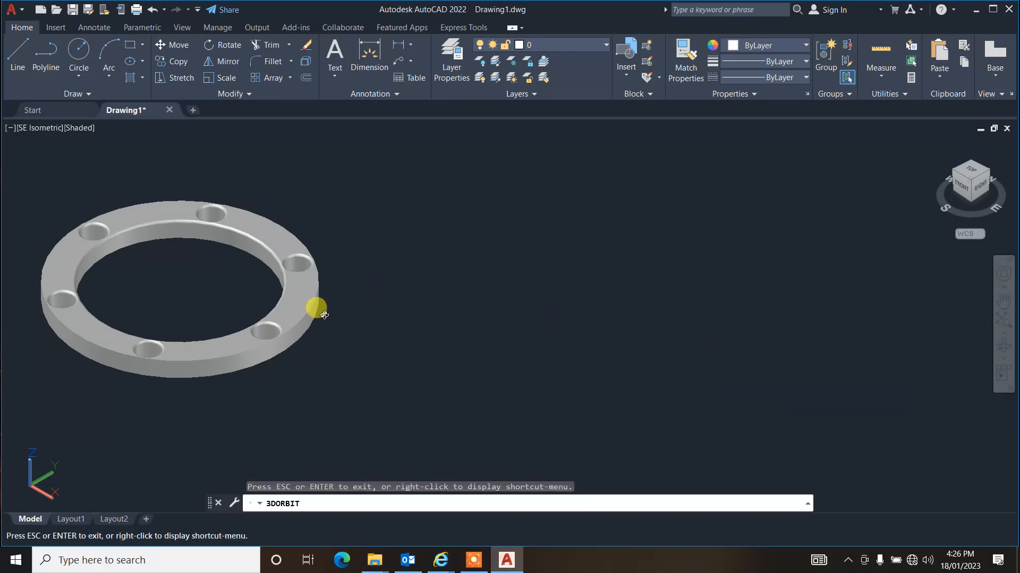
drag(318, 320, 359, 232)
drag(295, 252, 346, 332)
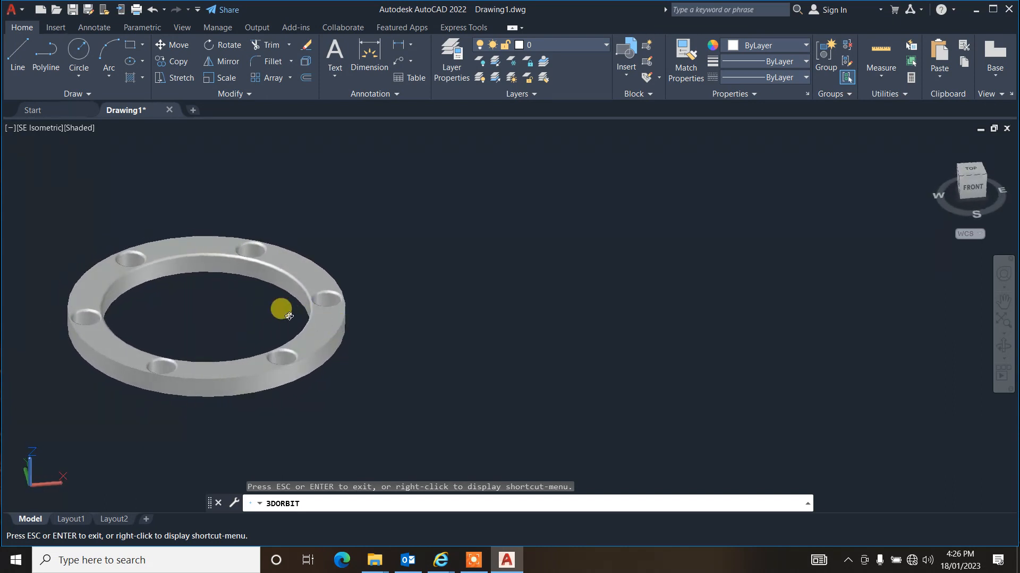
drag(284, 317, 345, 353)
key(Escape)
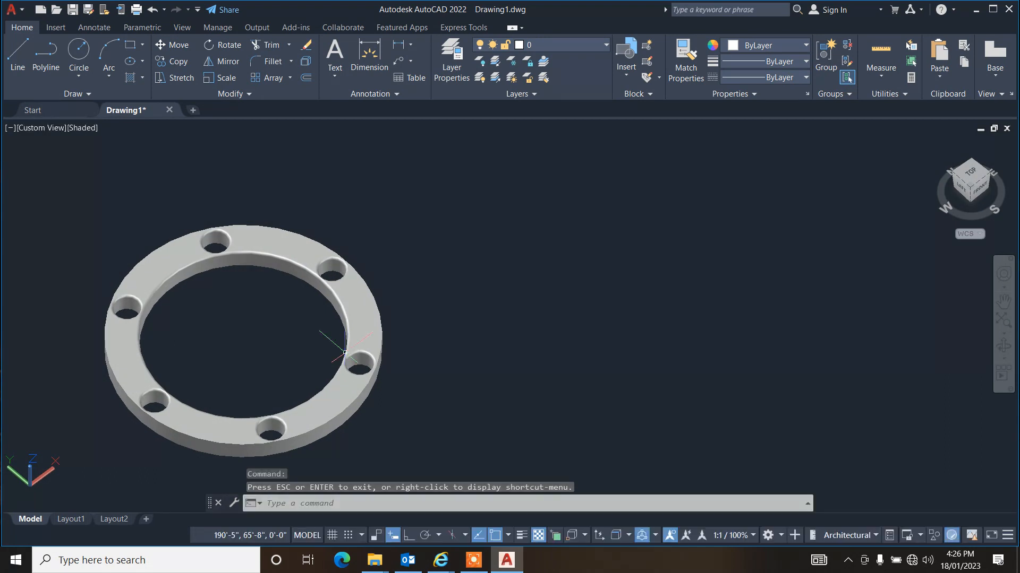
- Open the materials browser, search for "steel" and show only the Metal category of the Autodesk library
text(m)
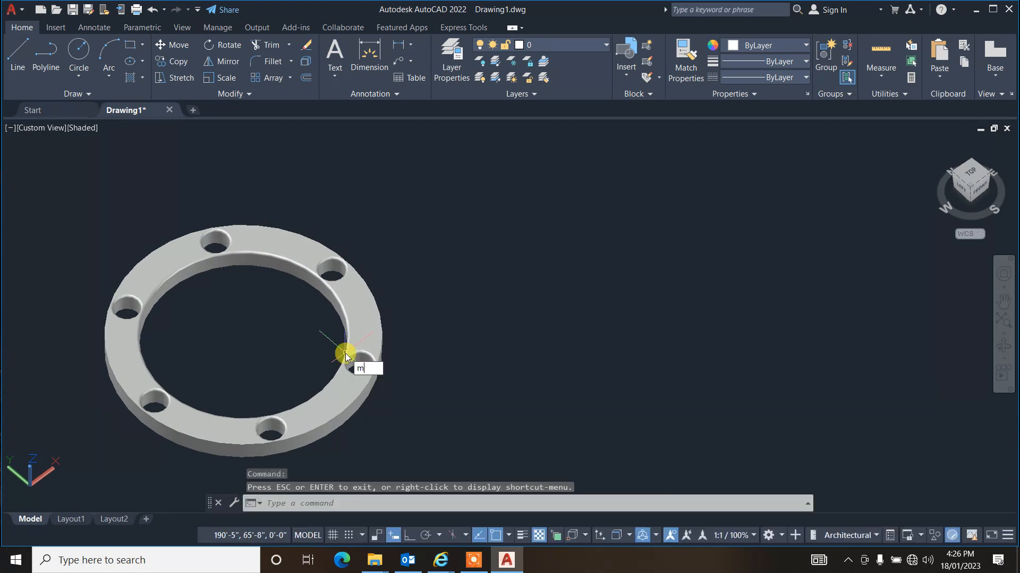
text(at)
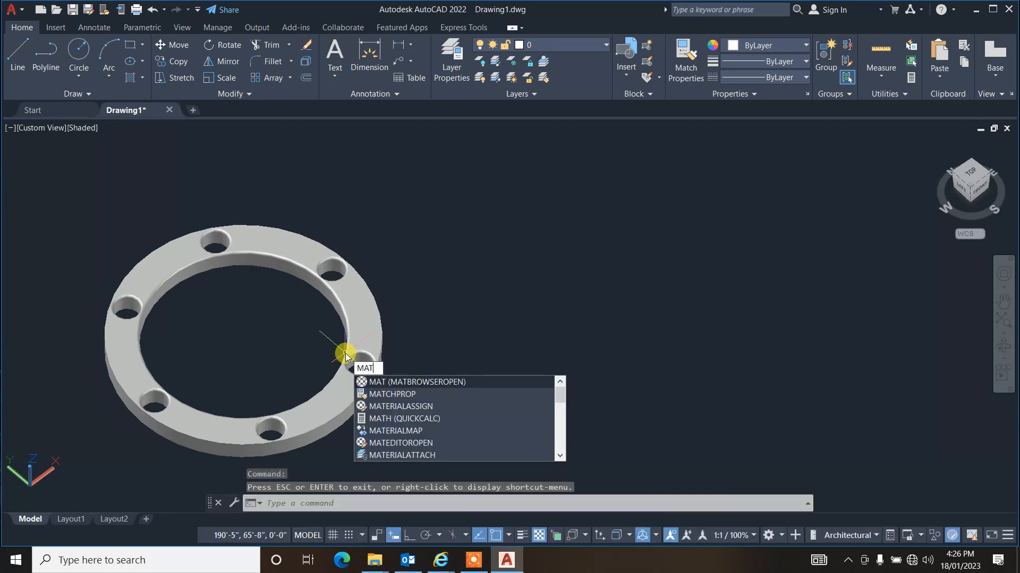
key(Return)
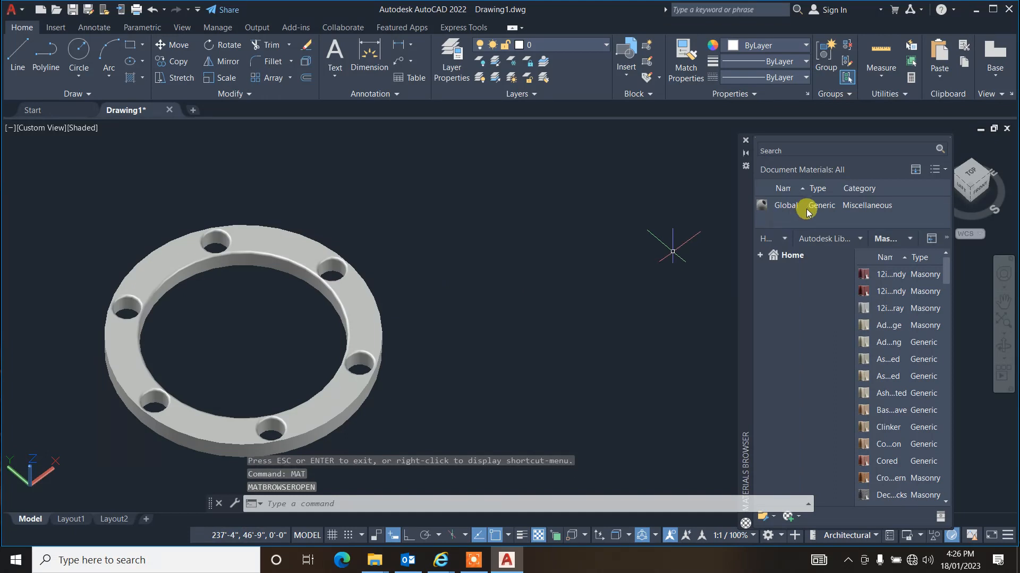
click(779, 149)
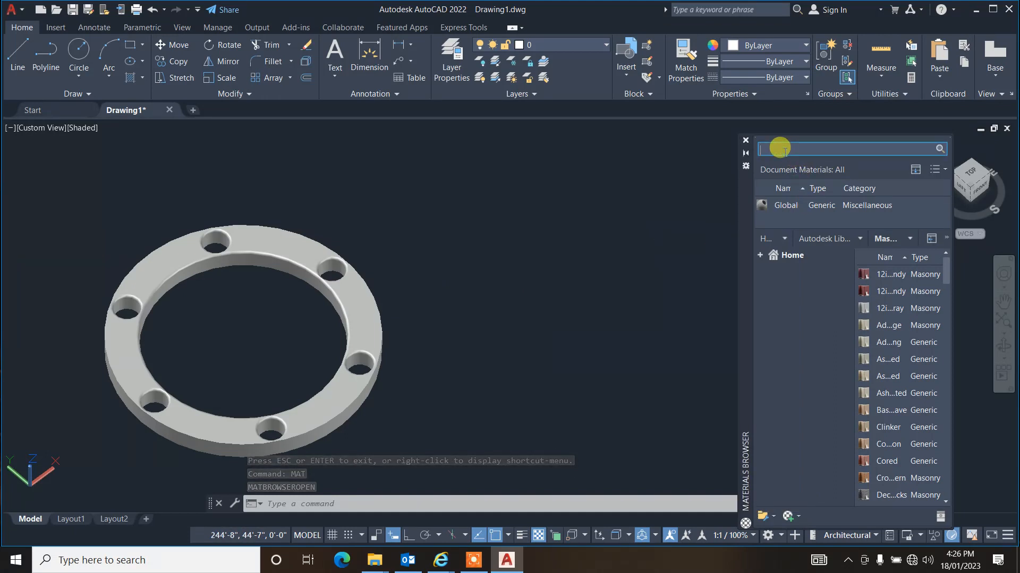
text(steel)
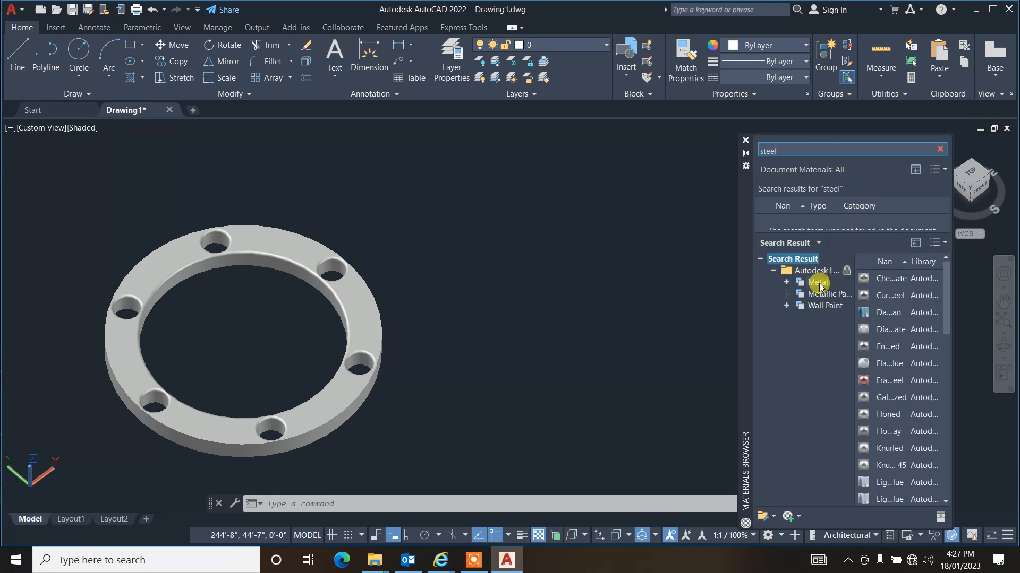
click(818, 282)
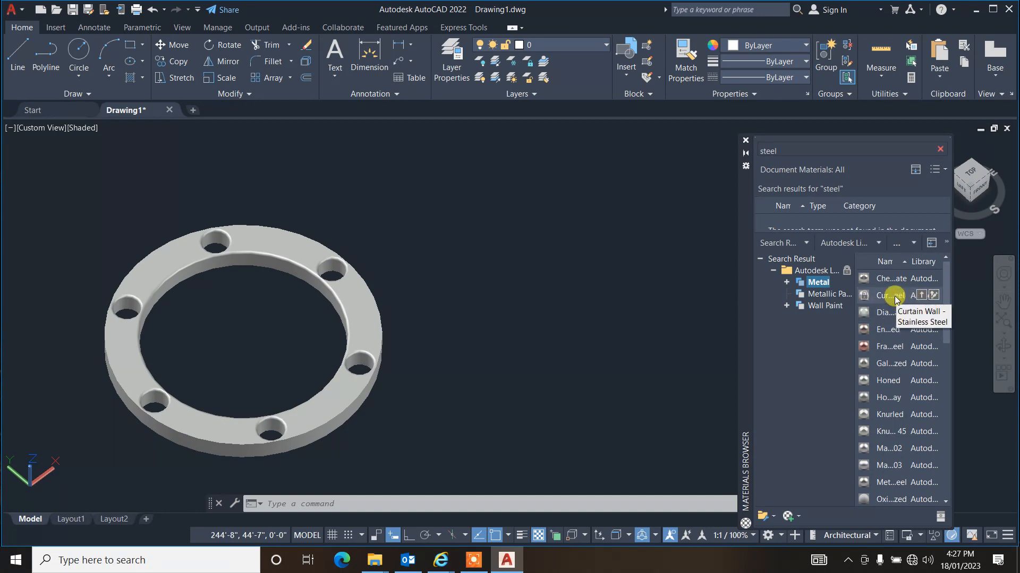
- Assign the Curtain Wall - Stainless Steel material to the ring and set the visual style to Realistic
drag(894, 295, 534, 366)
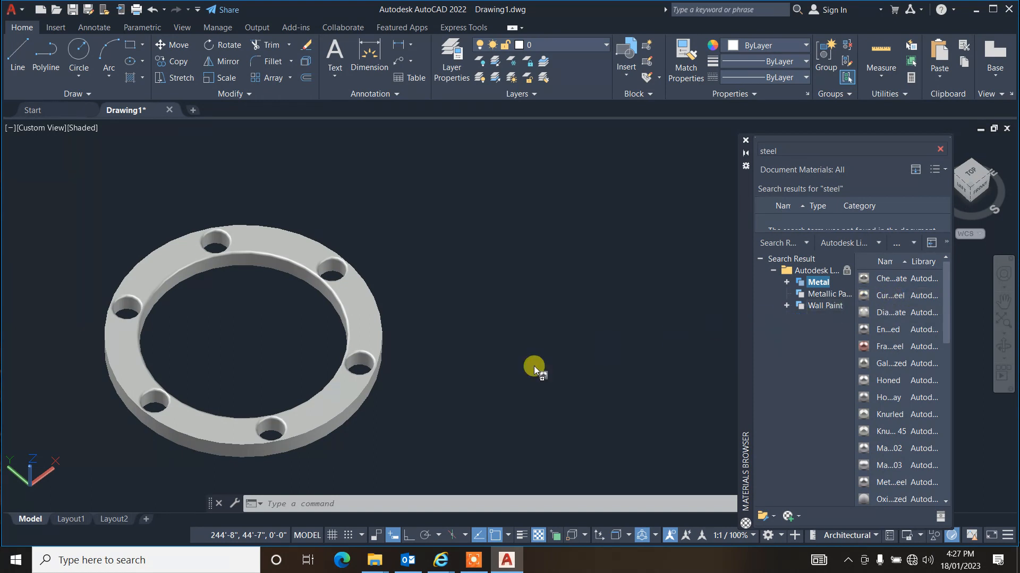
drag(442, 380, 422, 376)
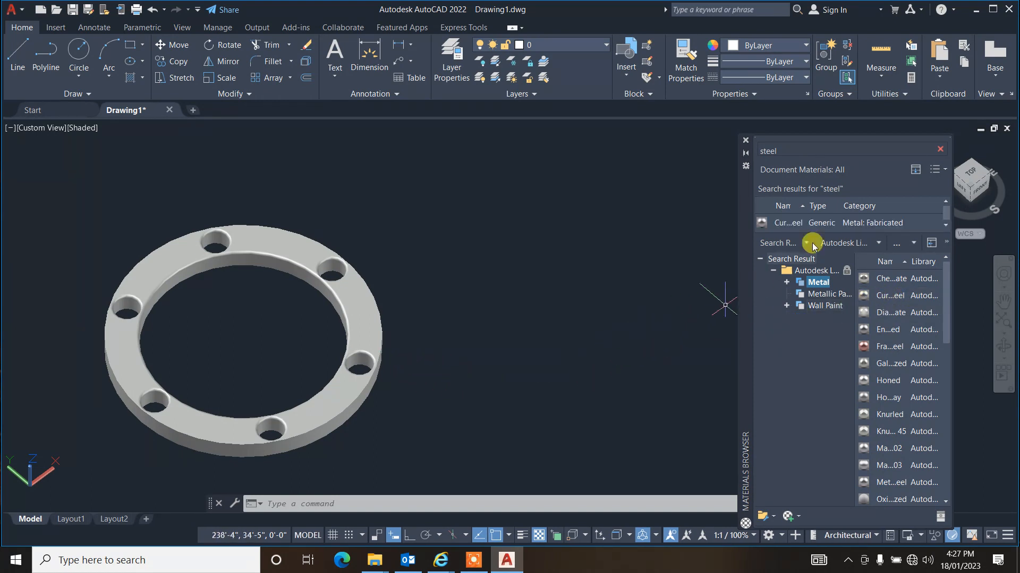
drag(823, 227, 314, 405)
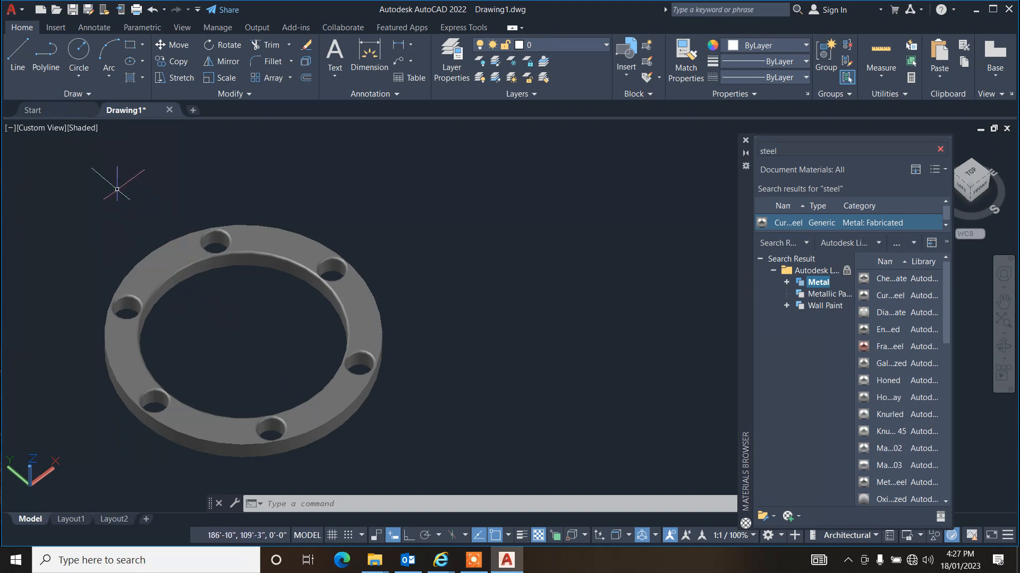
click(78, 129)
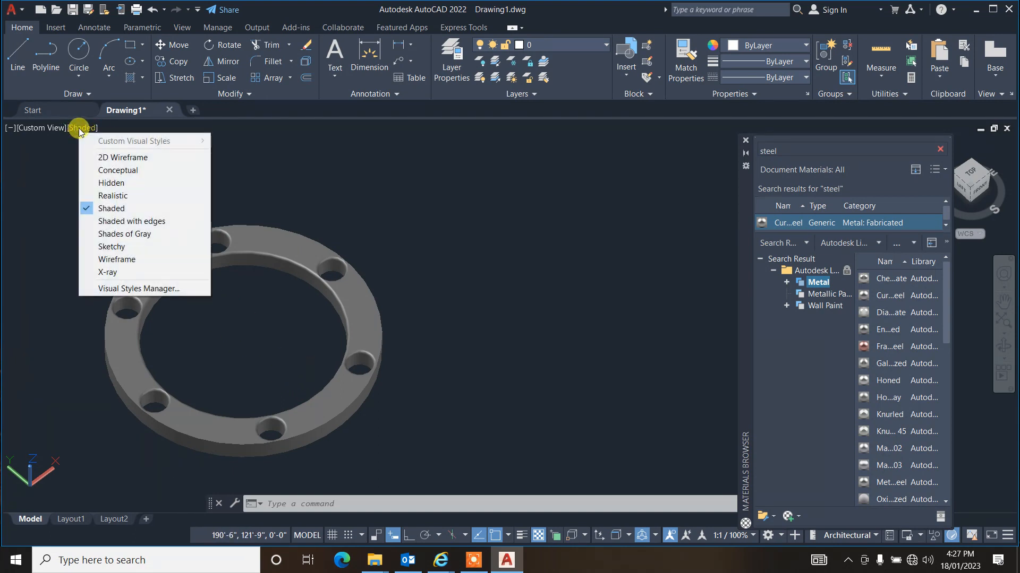
click(110, 196)
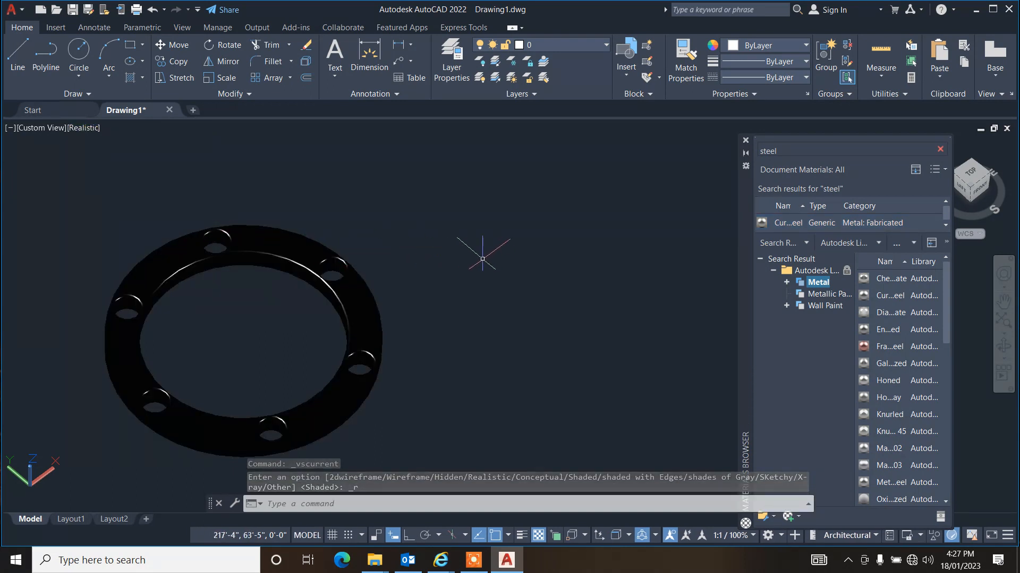
- Open the Curtain Wall - Stainless Steel material for editing and reduce its glossiness to 38
right_click(784, 223)
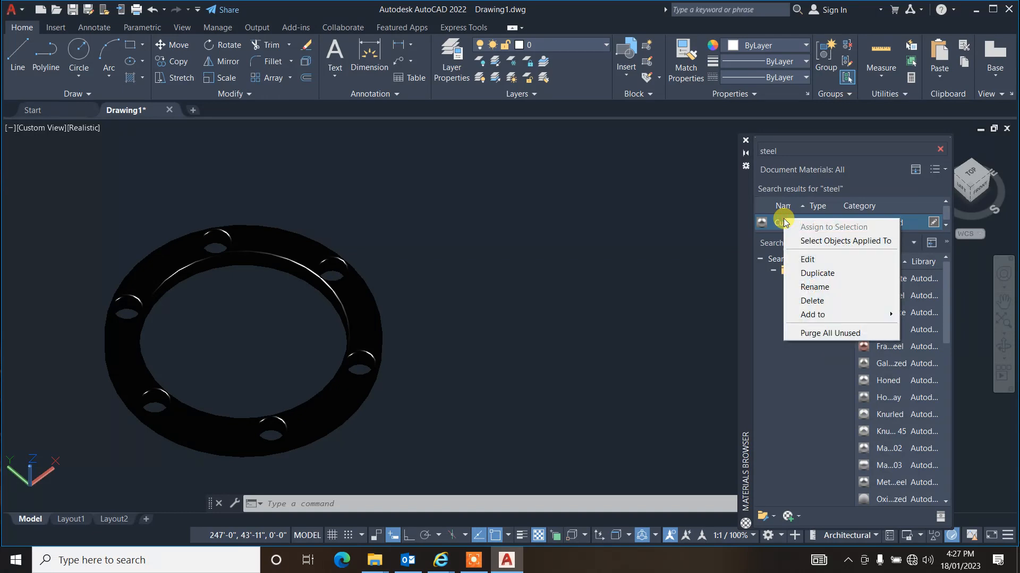
click(816, 260)
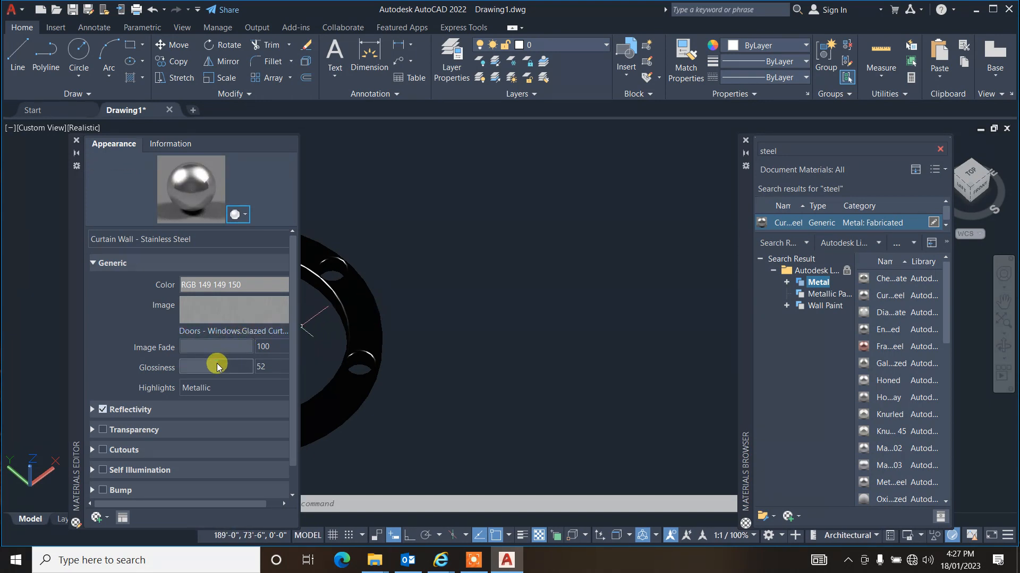
mouse_move(215, 370)
mouse_down()
mouse_move(191, 368)
mouse_move(222, 367)
mouse_move(206, 368)
mouse_up()
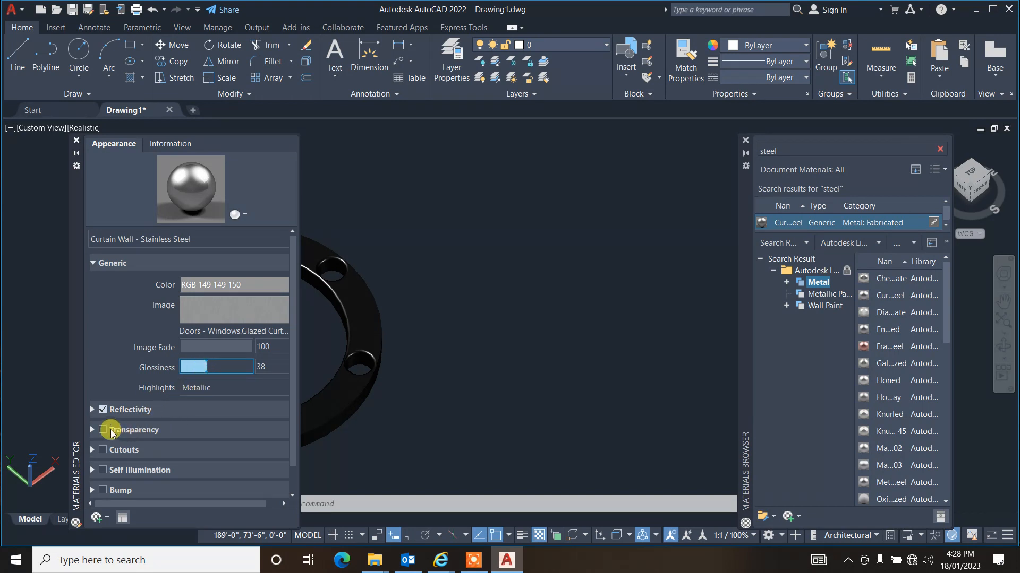
- Set the stainless steel material's color to a light yellow, RGB 231,222,106
click(234, 283)
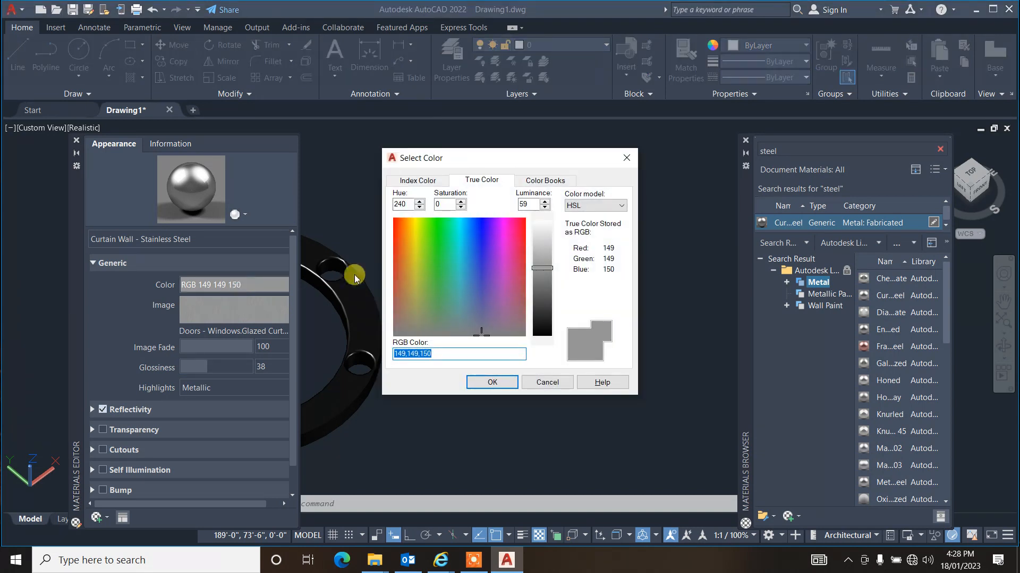
click(407, 259)
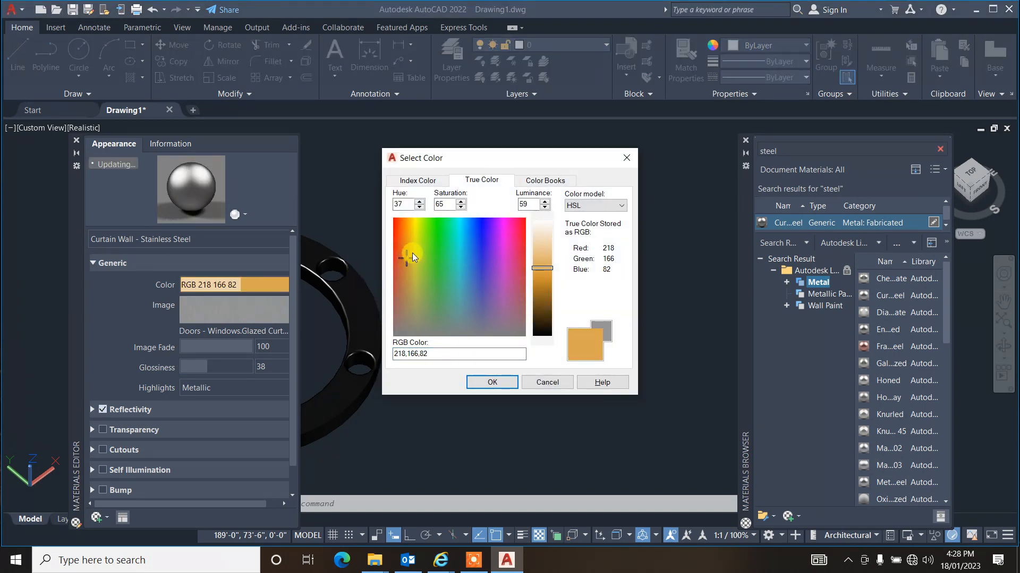
click(413, 250)
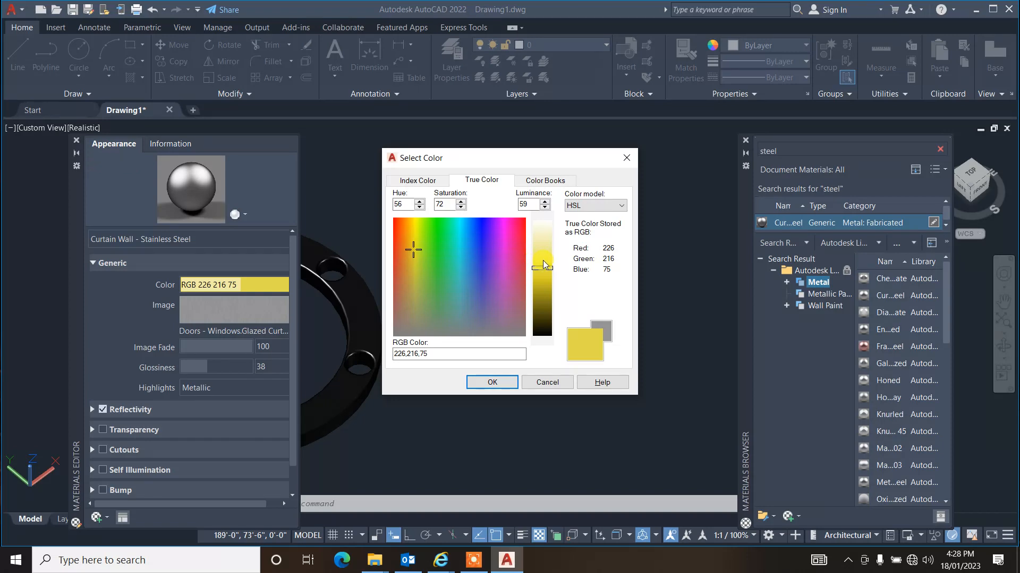
drag(543, 264, 543, 260)
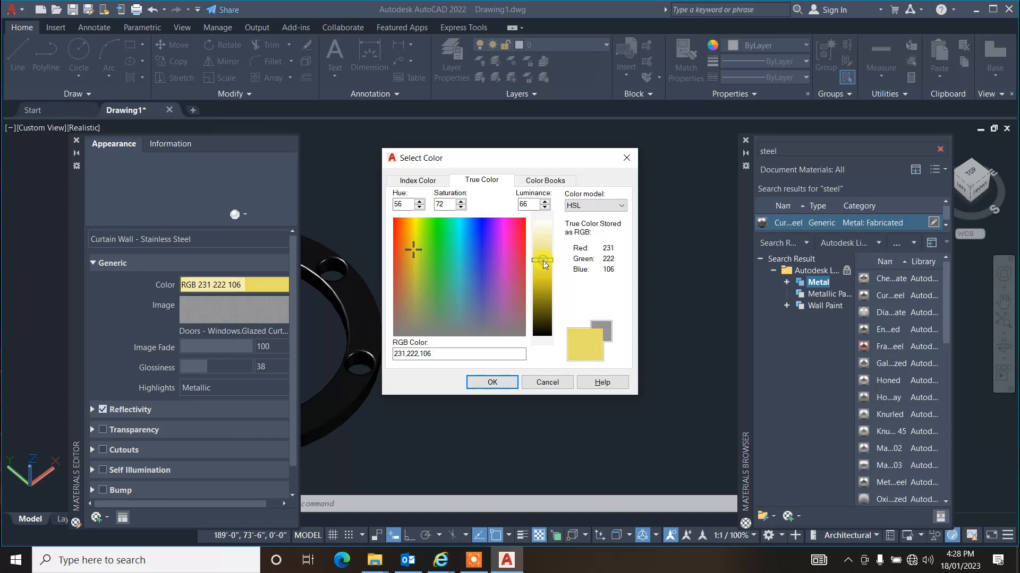
click(491, 383)
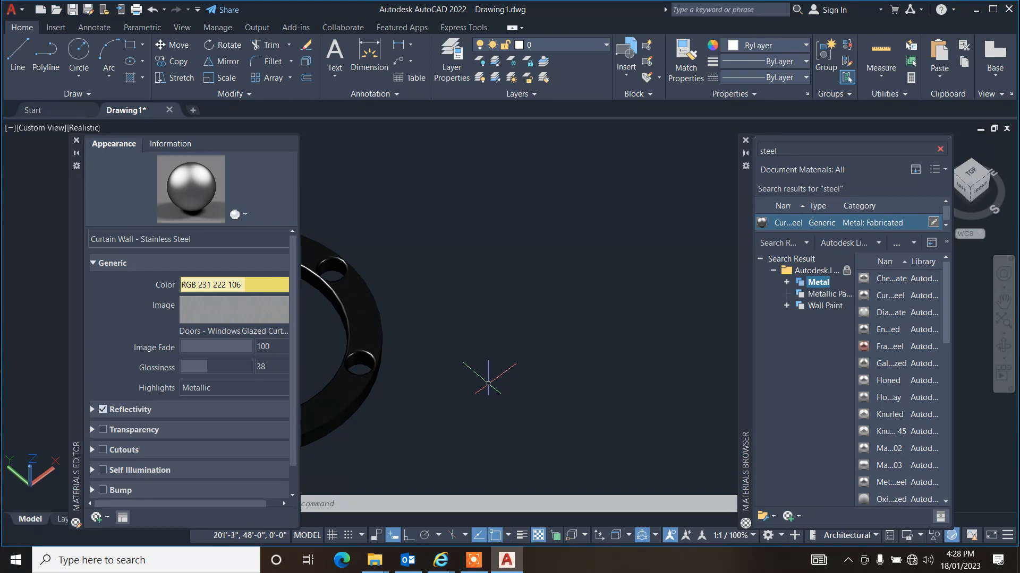
- Open the material's color image for editing, set its brightness to 80 and turn on Invert Image
click(270, 332)
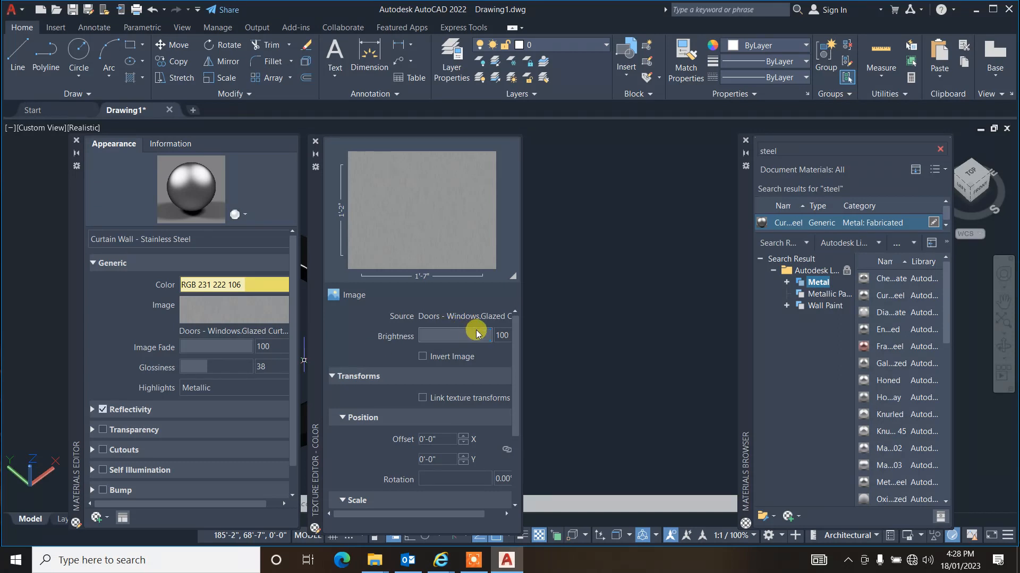
drag(476, 333, 462, 337)
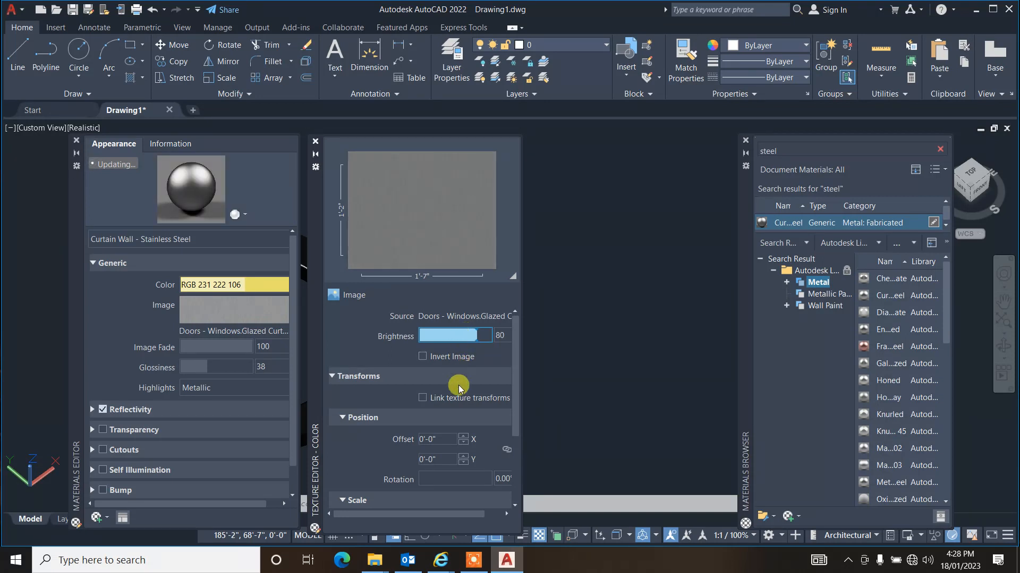
drag(519, 405, 516, 478)
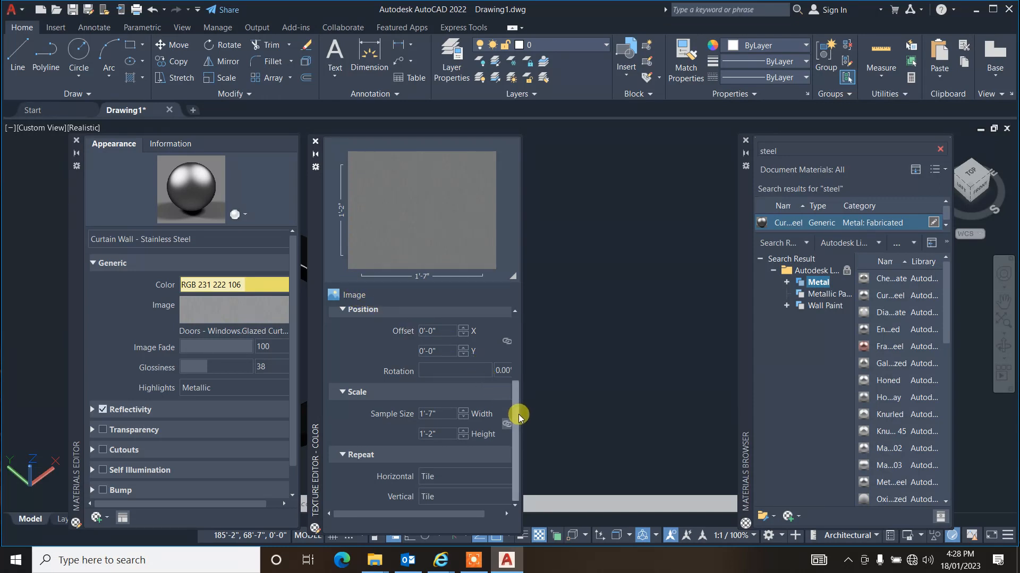
drag(518, 416, 519, 335)
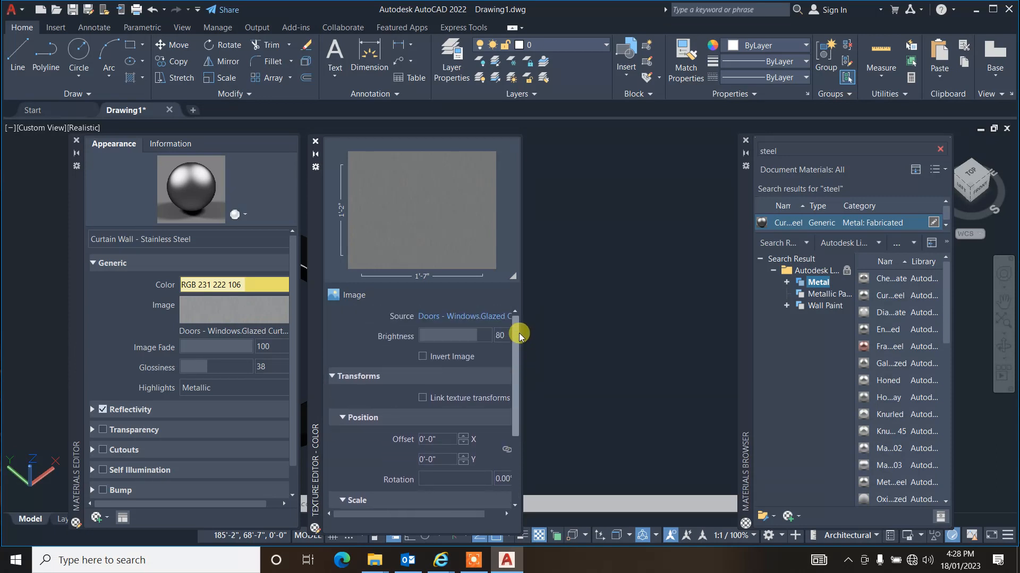
click(442, 358)
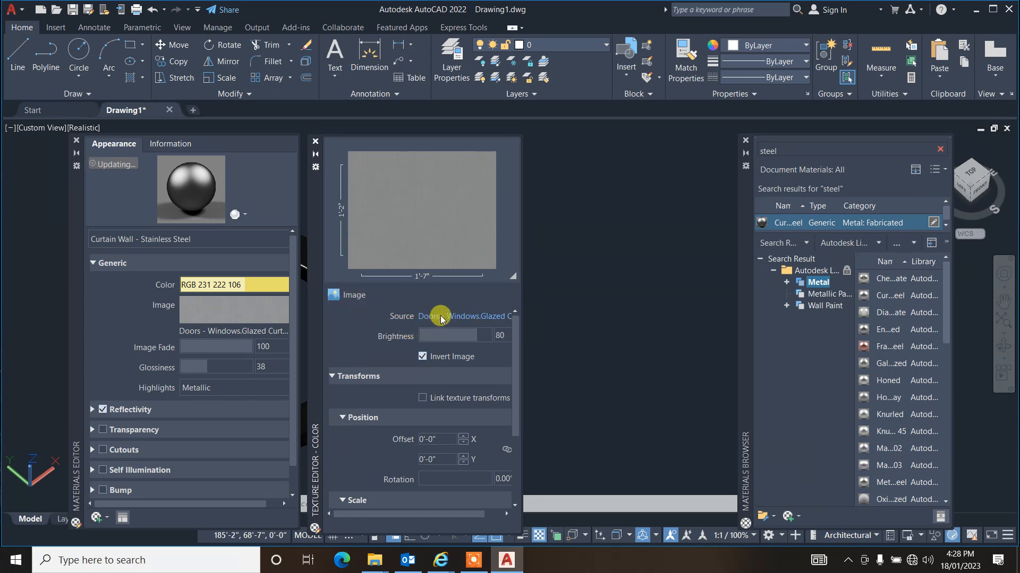
click(457, 319)
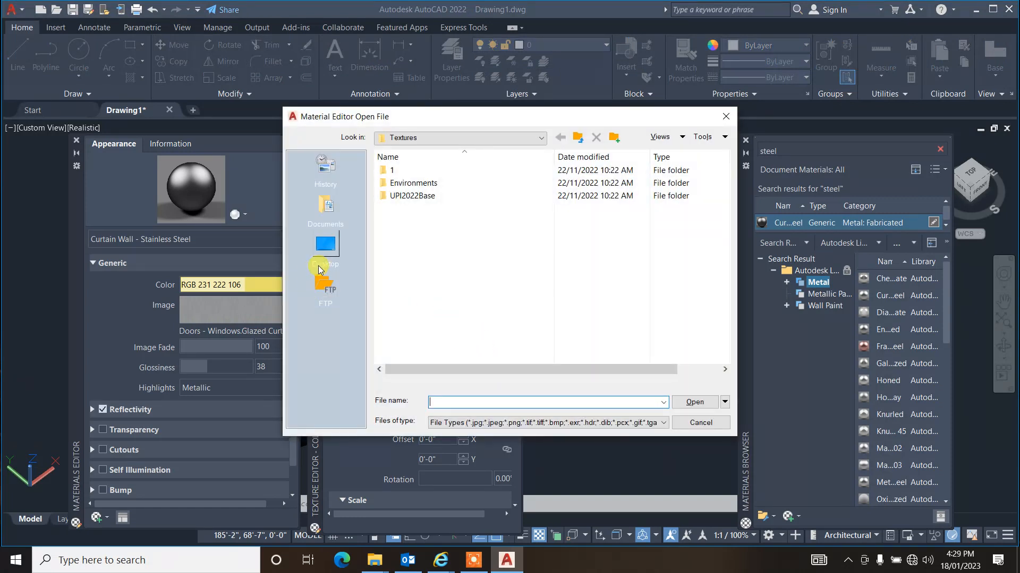
click(326, 224)
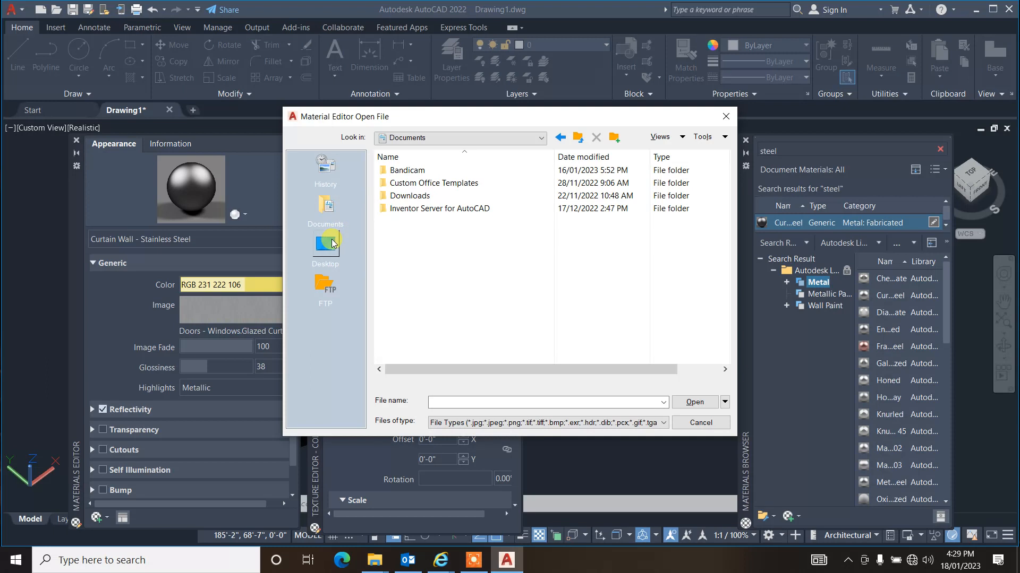
click(333, 243)
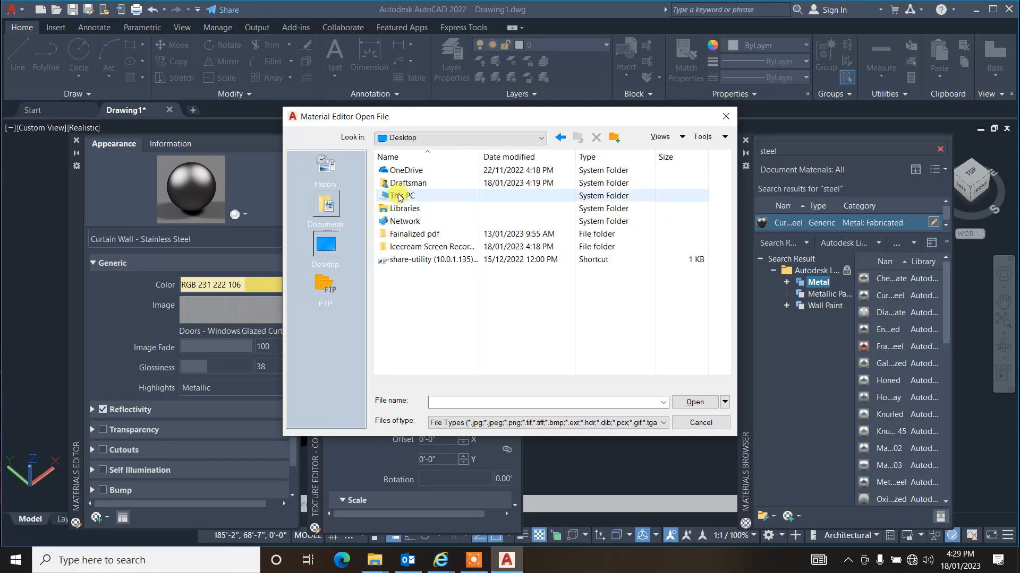
double_click(405, 209)
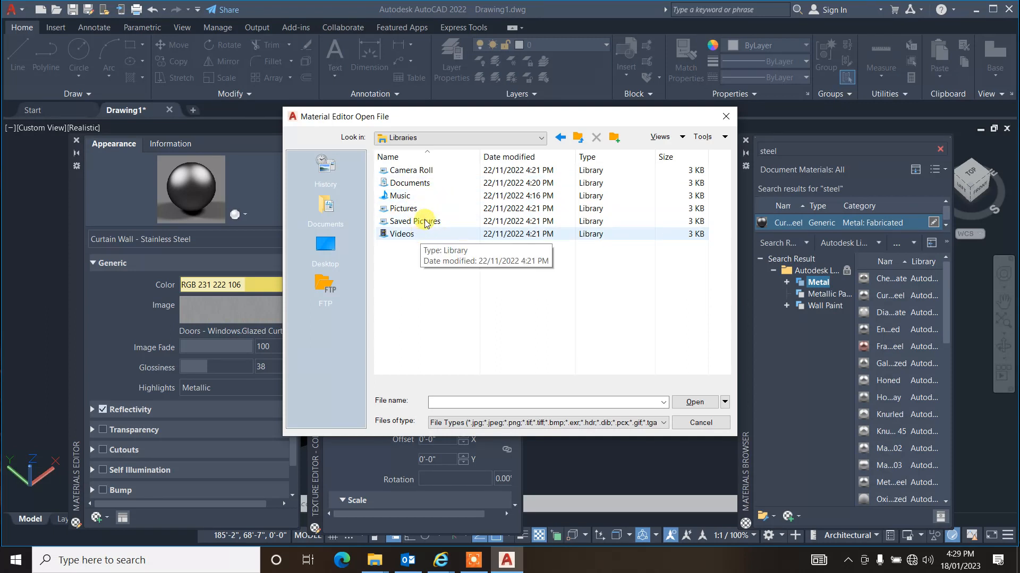
double_click(425, 210)
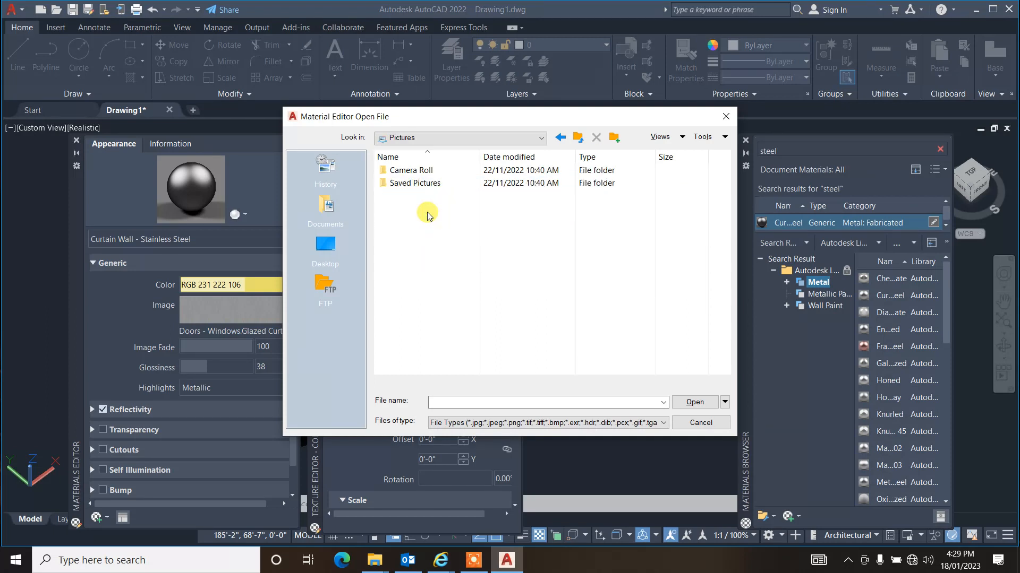
double_click(425, 183)
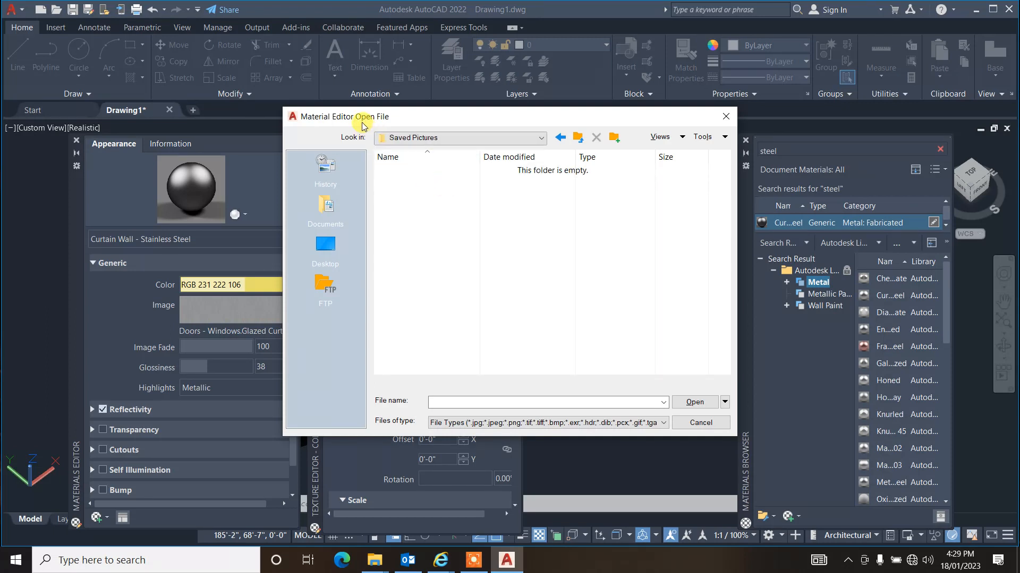
click(560, 137)
click(471, 180)
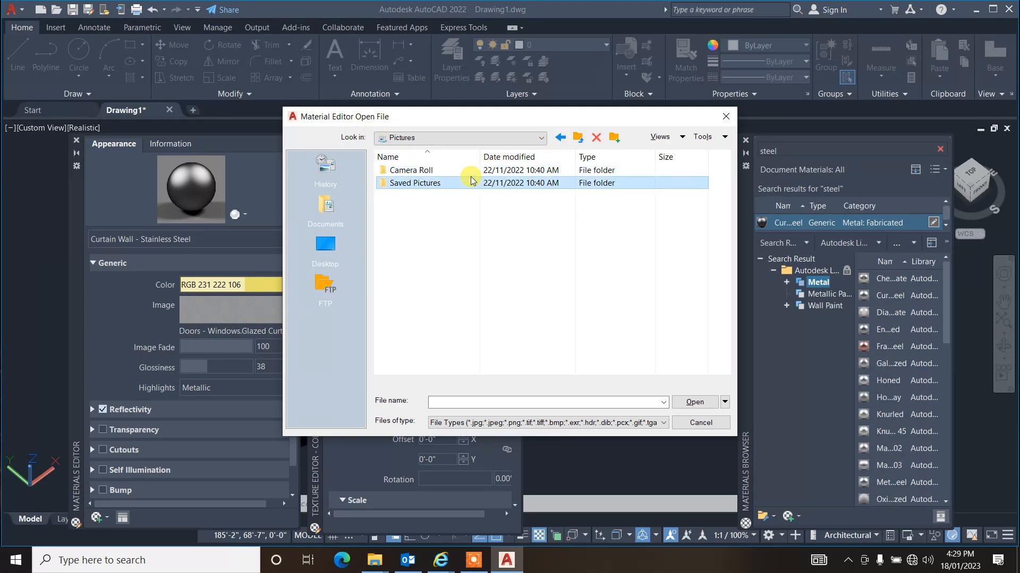
double_click(471, 171)
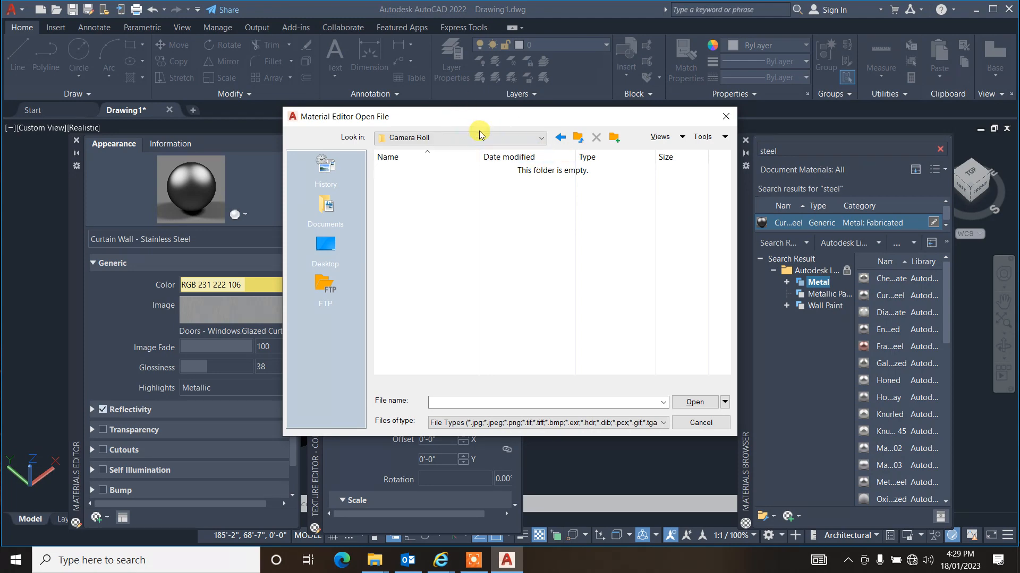
click(700, 422)
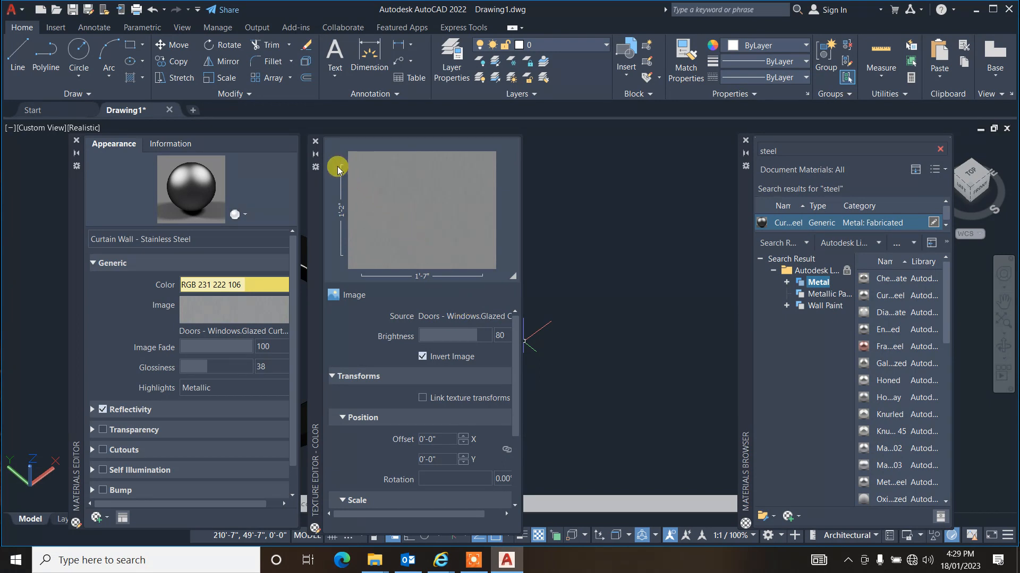
- Close the texture editor and enable Bump for the stainless steel material without choosing an image
click(315, 142)
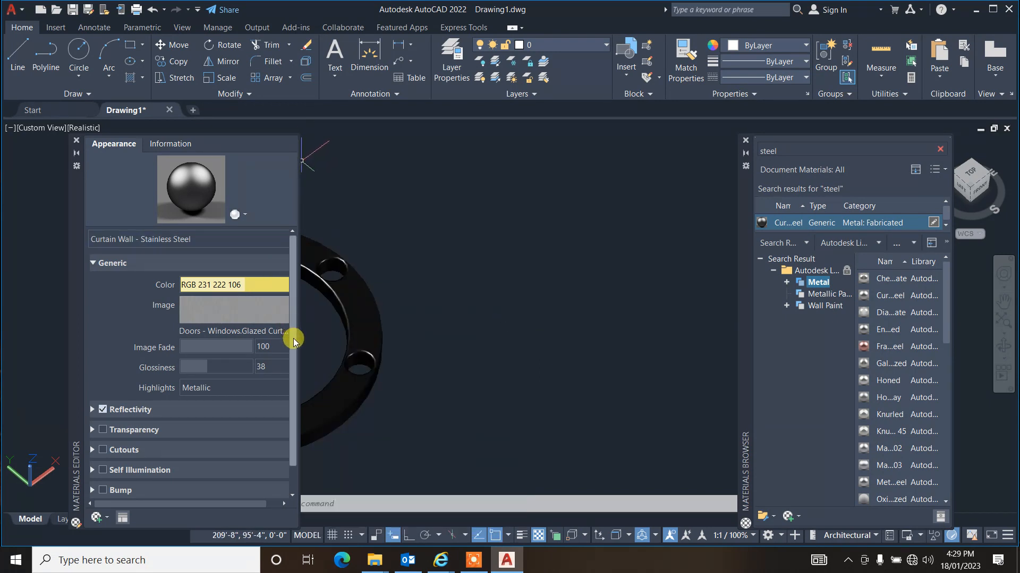
drag(294, 339, 291, 399)
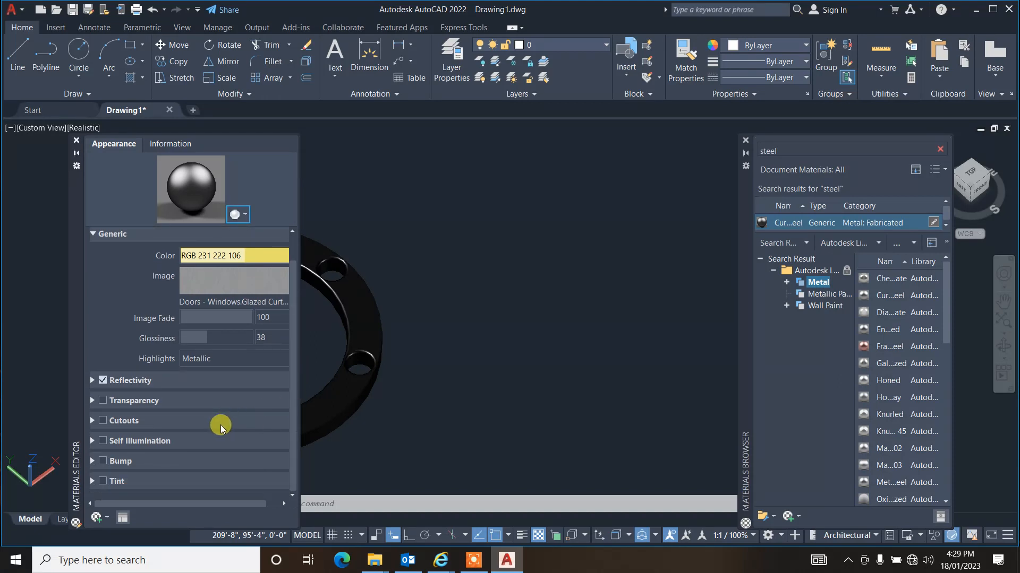
click(145, 401)
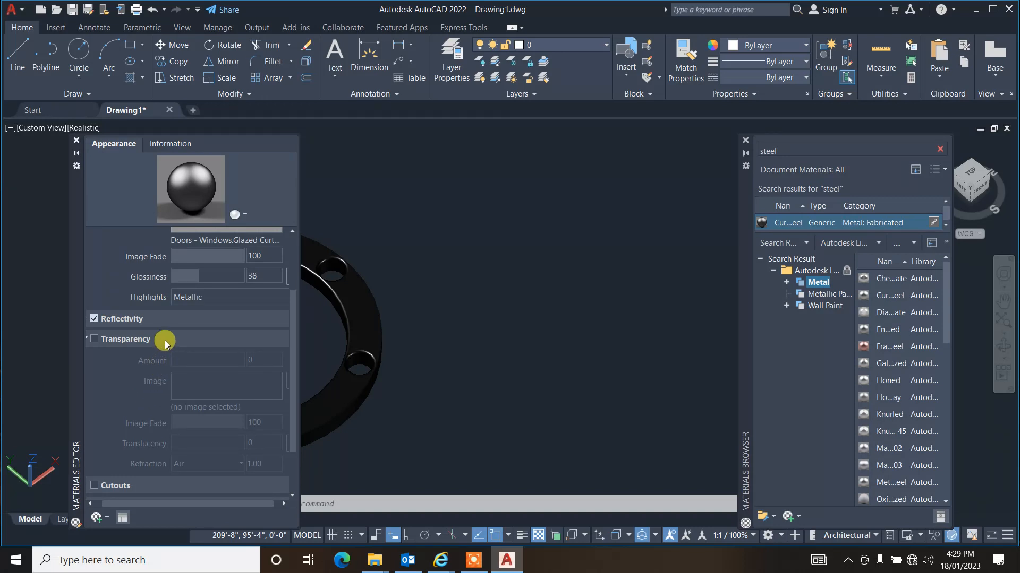
click(88, 340)
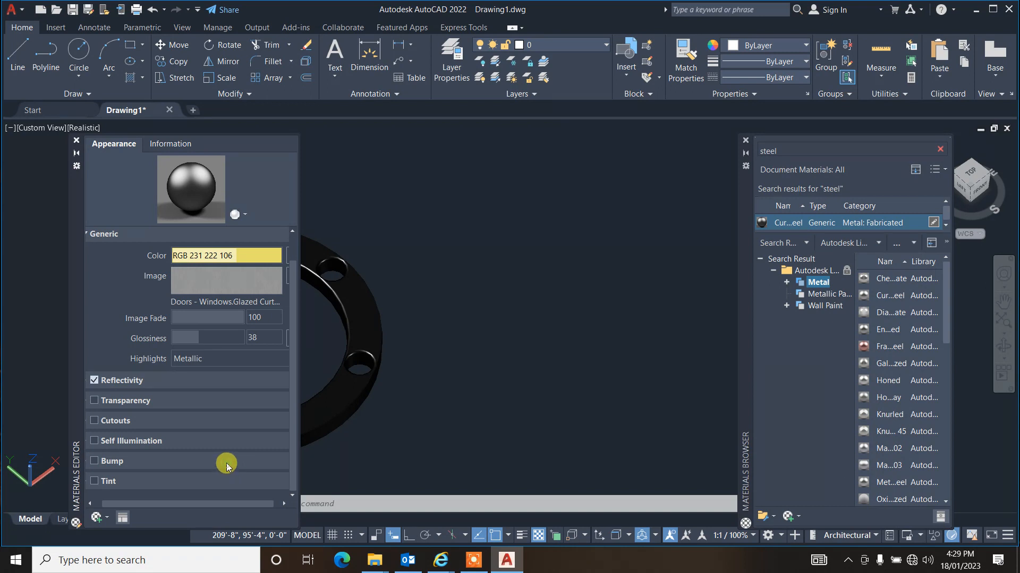
click(101, 462)
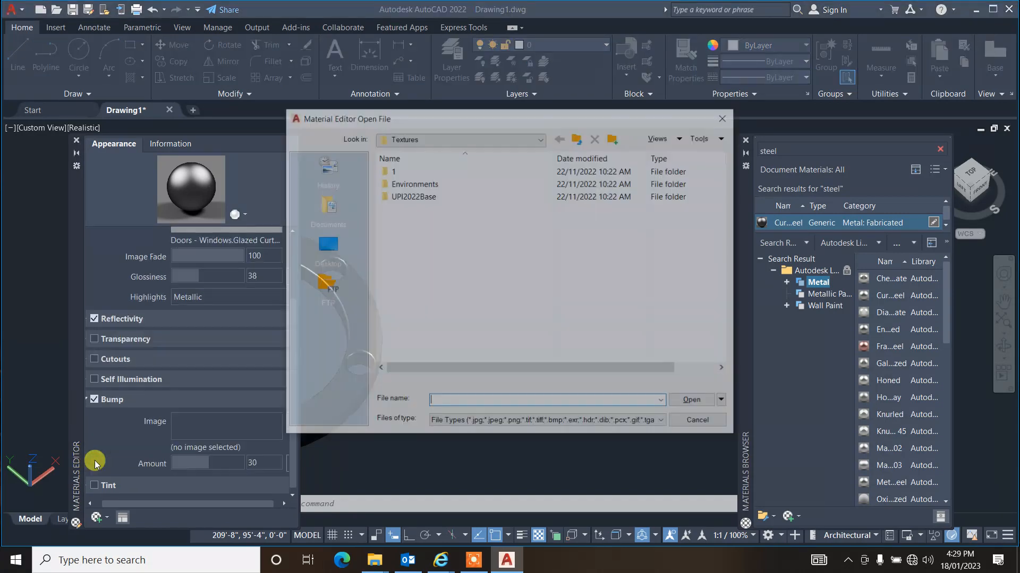
click(701, 424)
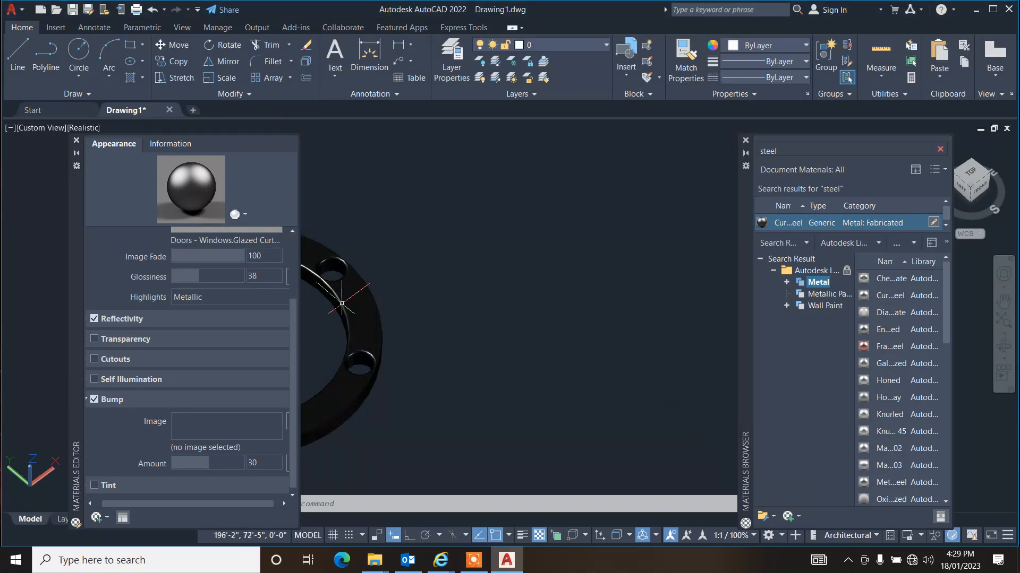
- Set the material preview environment to Plaza, and reapply the edited stainless steel material to the ring
click(238, 217)
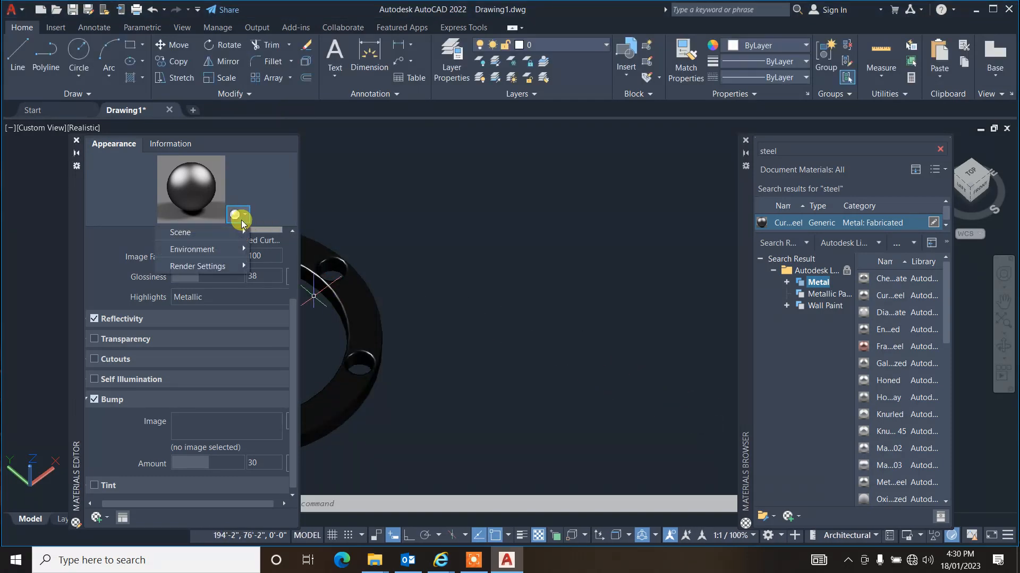
mouse_move(214, 249)
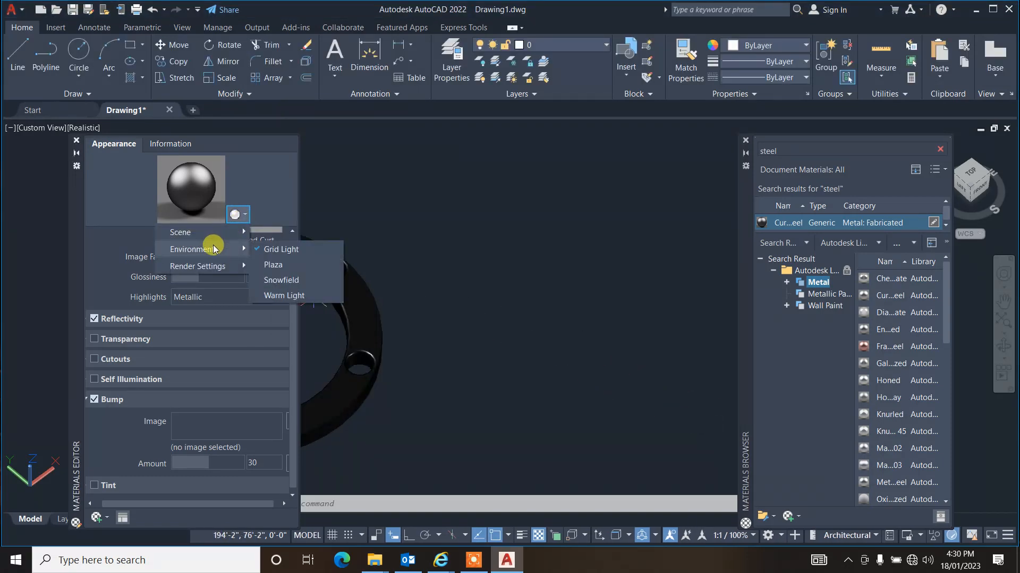
click(273, 265)
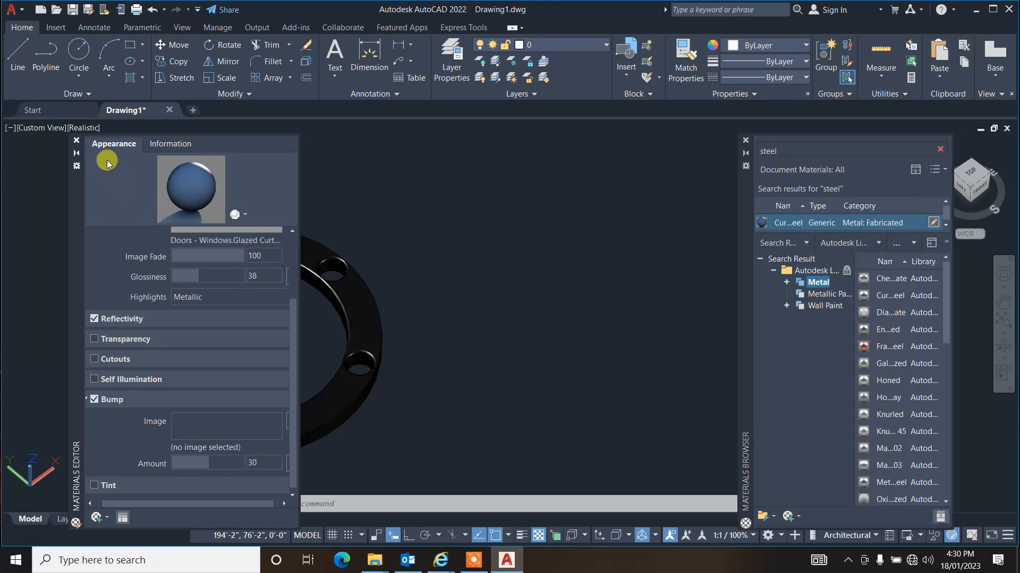
click(77, 142)
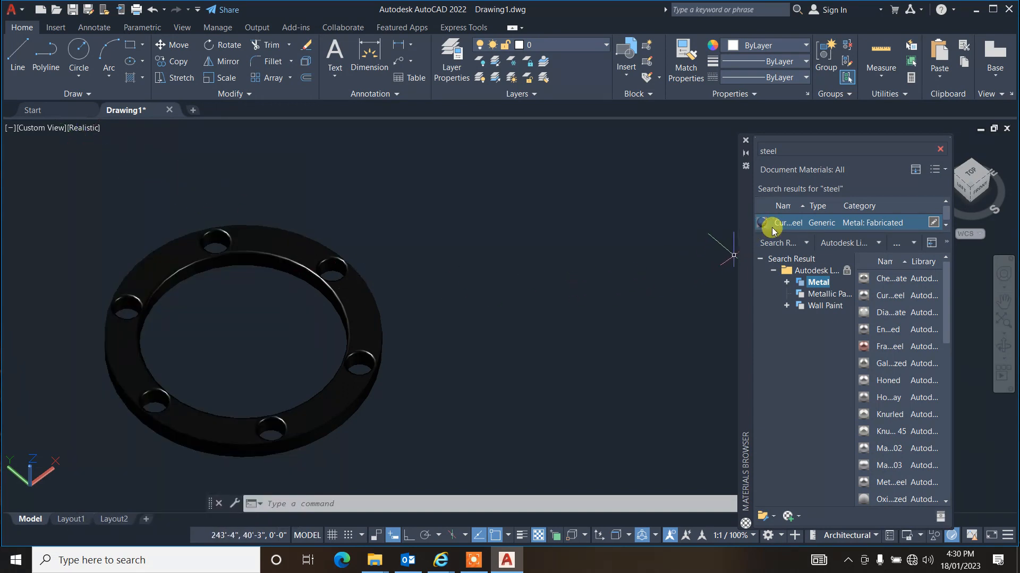
drag(789, 230, 481, 309)
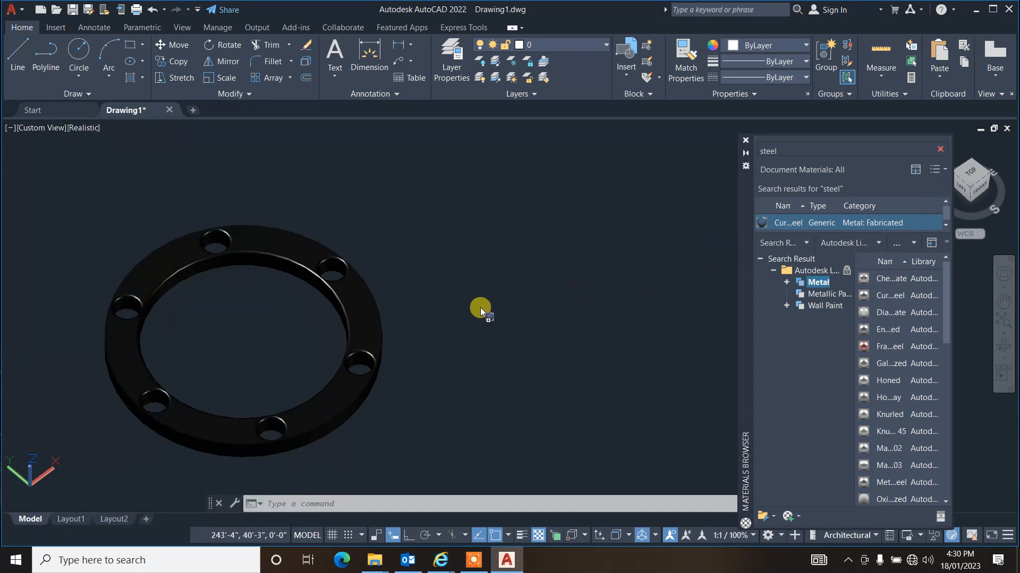
drag(368, 345, 367, 344)
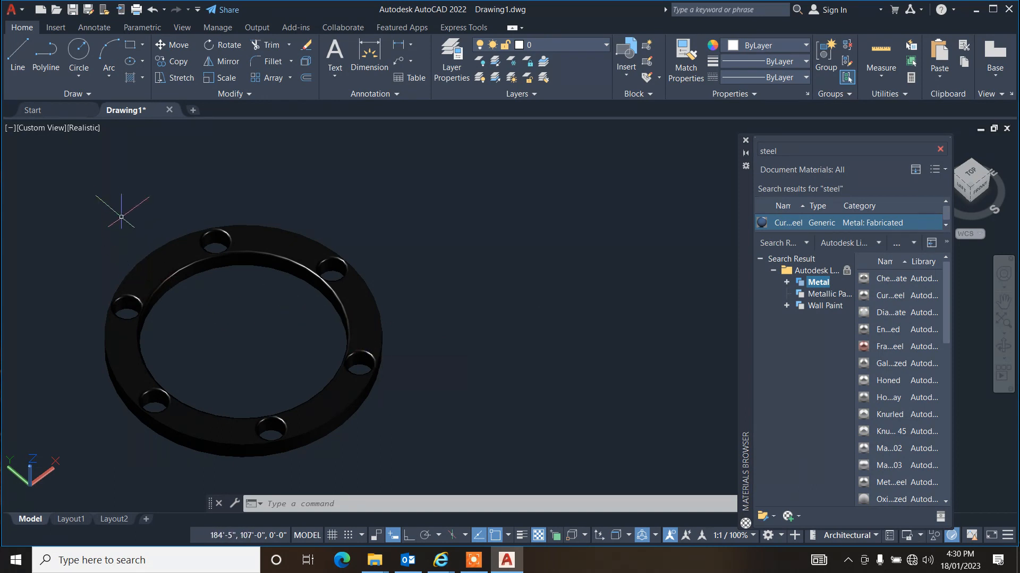
- Set the visual style to Shaded and close the materials browser
click(84, 129)
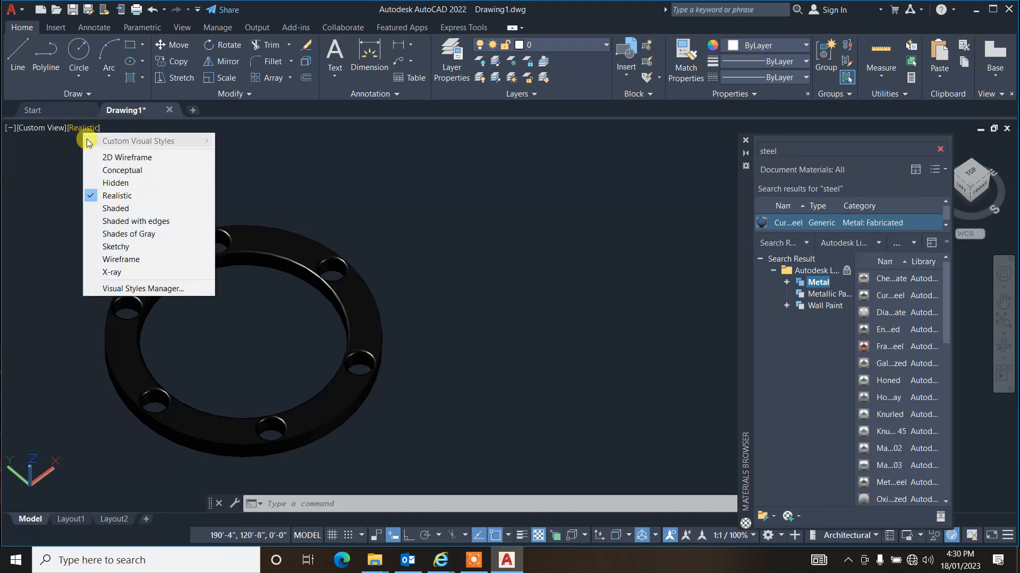
click(111, 210)
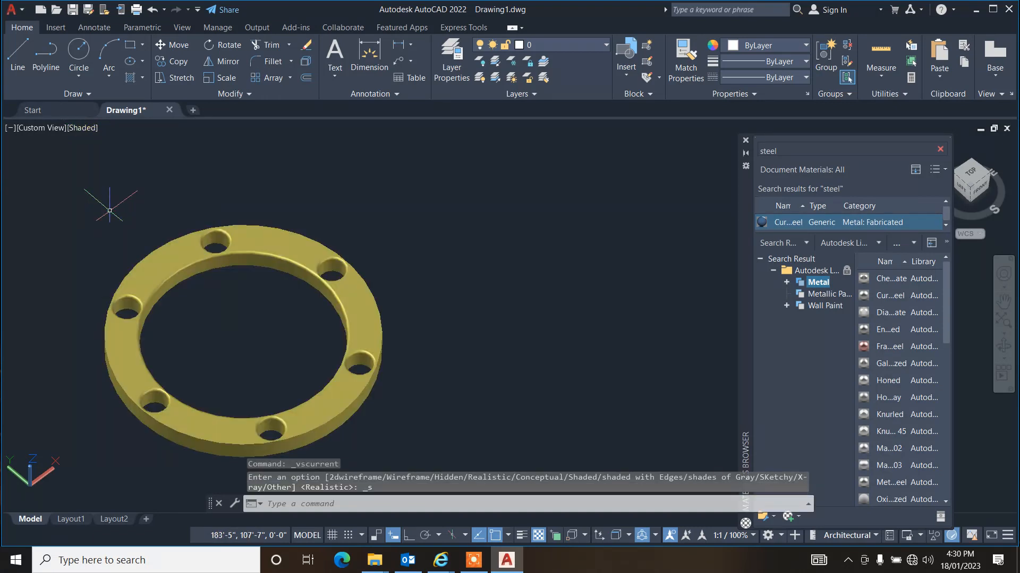
key(Escape)
key(Escape)
key(Escape)
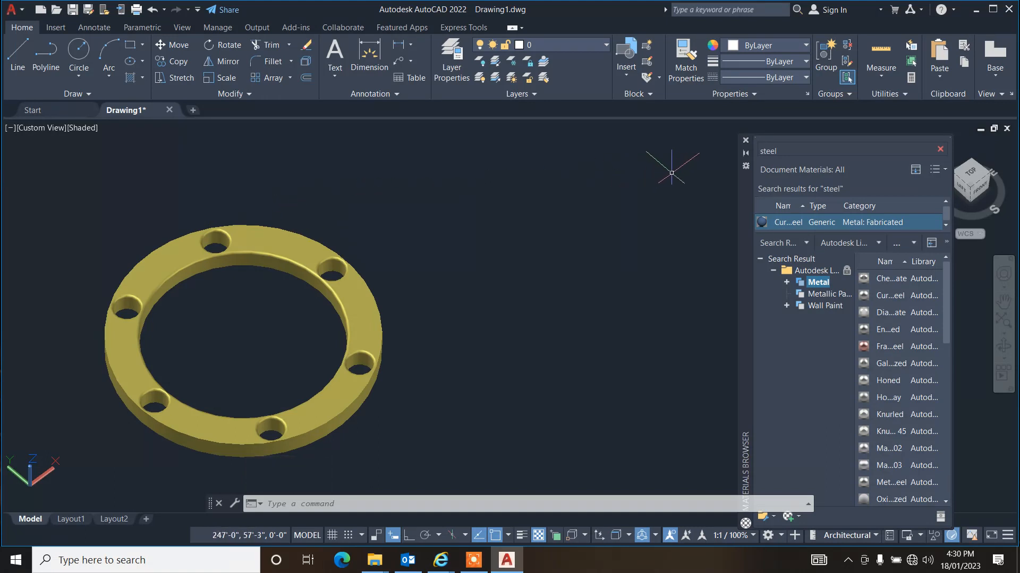
click(747, 142)
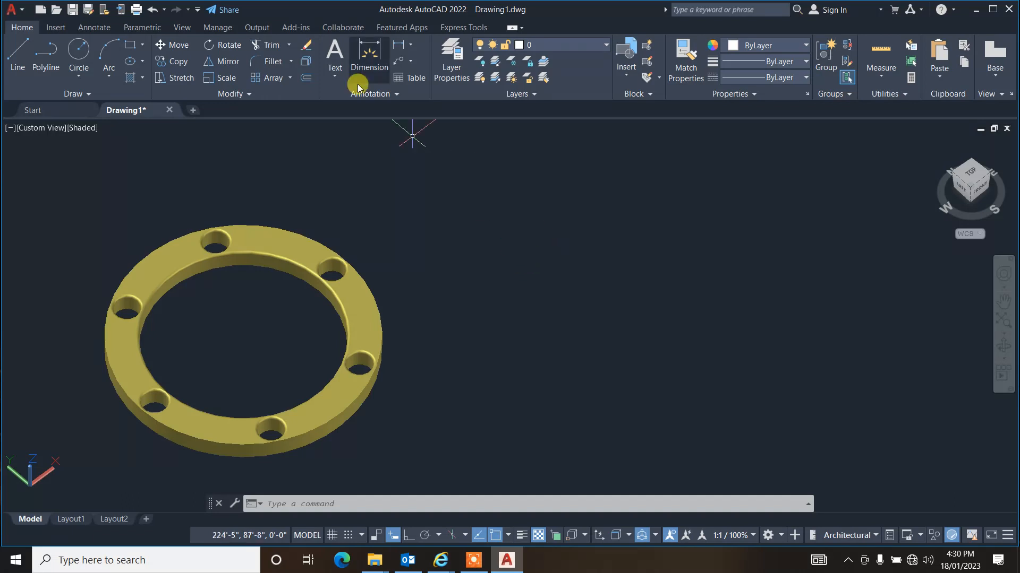
- Add multiline text reading "Thank you for Watching please subscribe my channel" in the empty space beside the ring
click(334, 57)
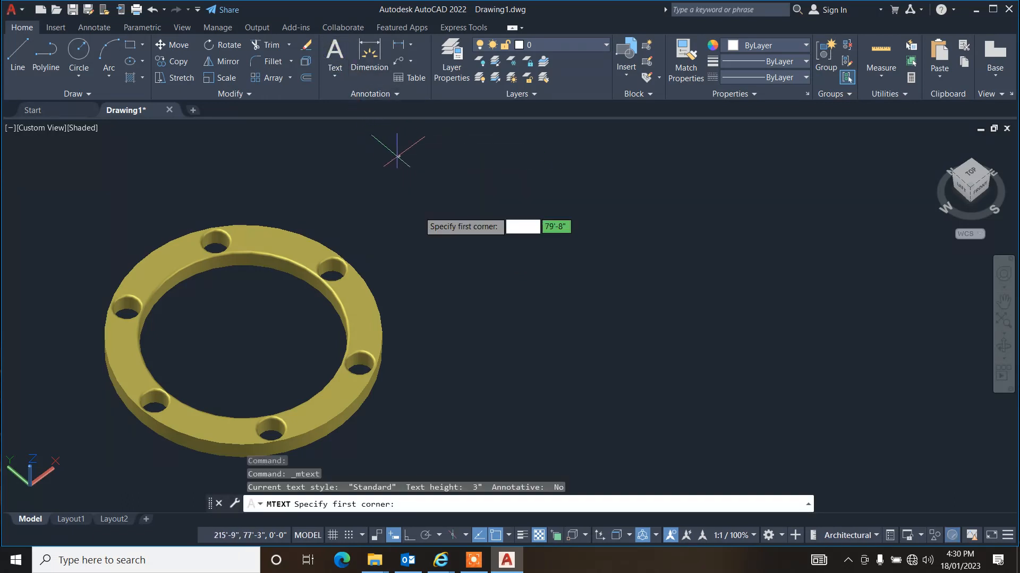
click(429, 222)
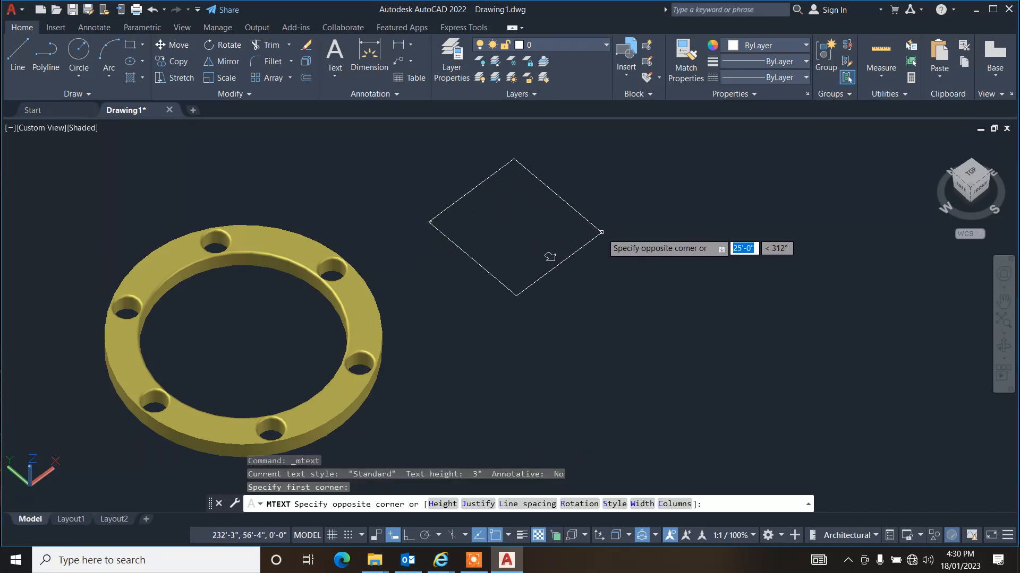
click(600, 229)
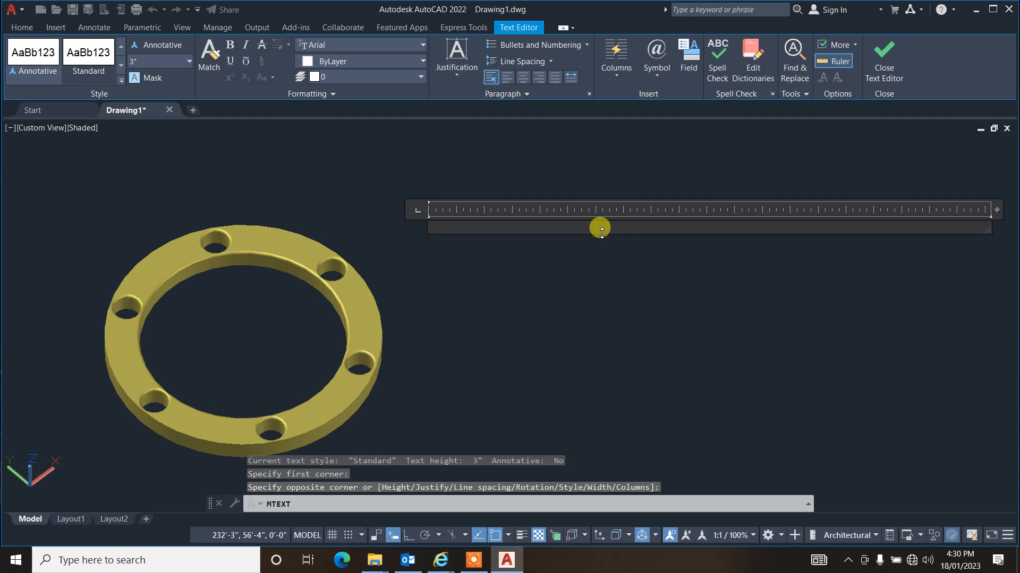
text(Thank )
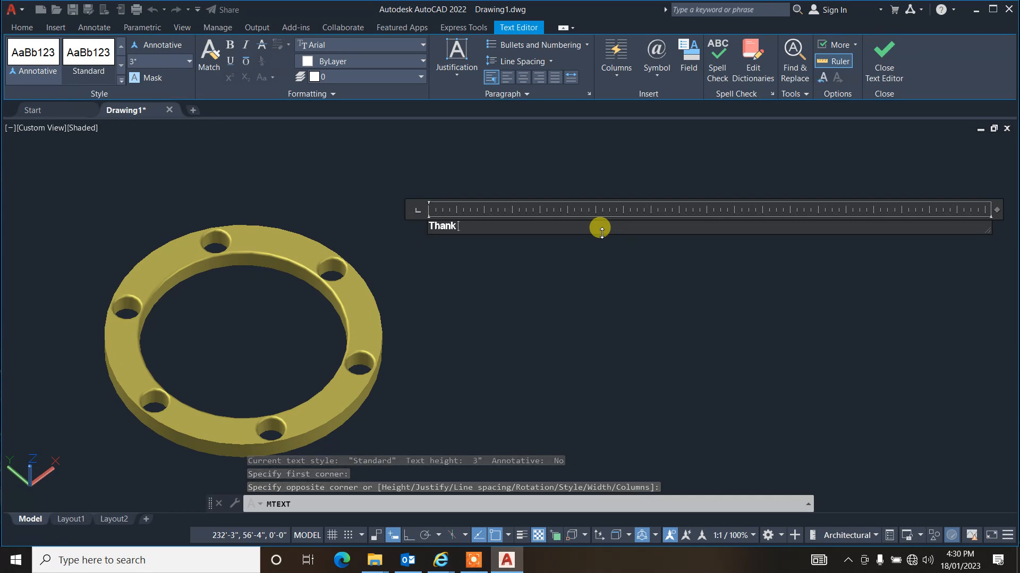
text(you for)
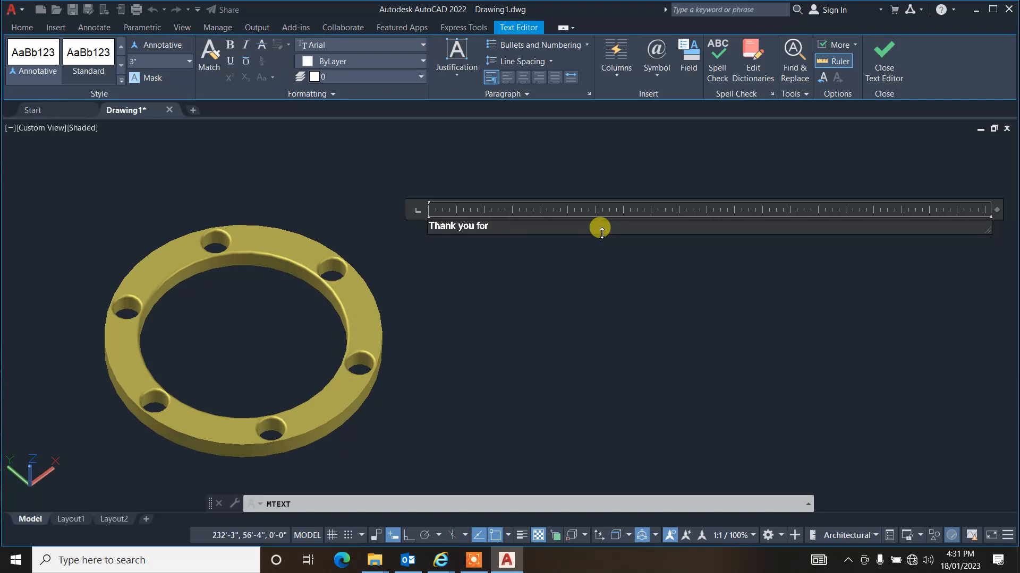
text( Watching please subscrib)
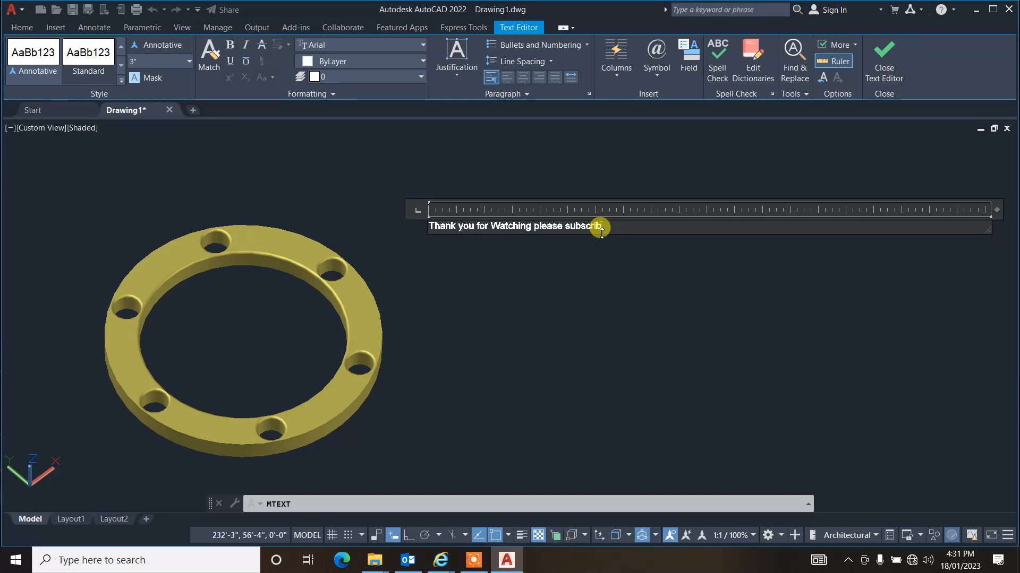
text(e my channel)
- Set the height of the whole closing text to 5' and finish editing it
click(684, 227)
key(ctrl+a)
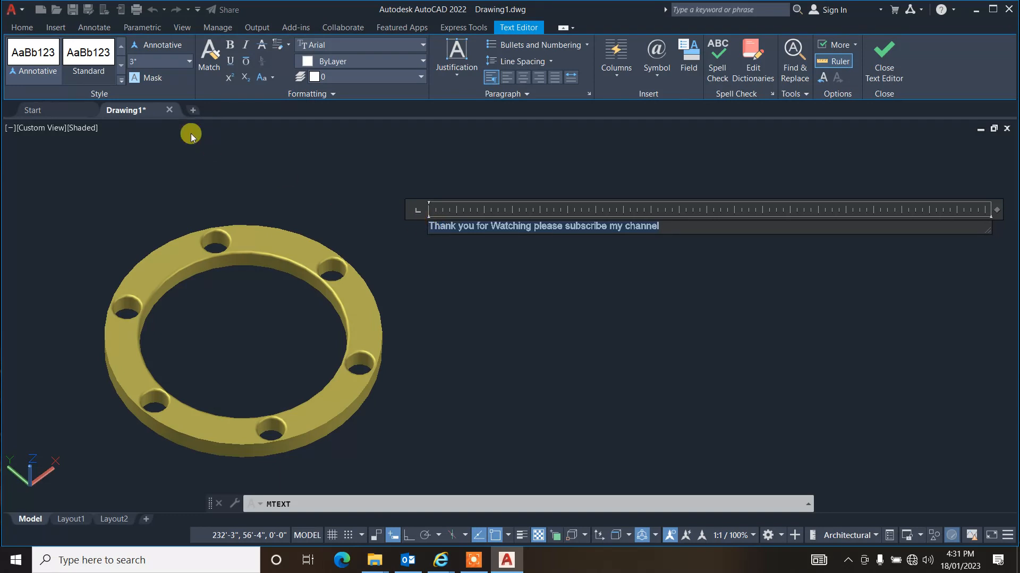
click(168, 60)
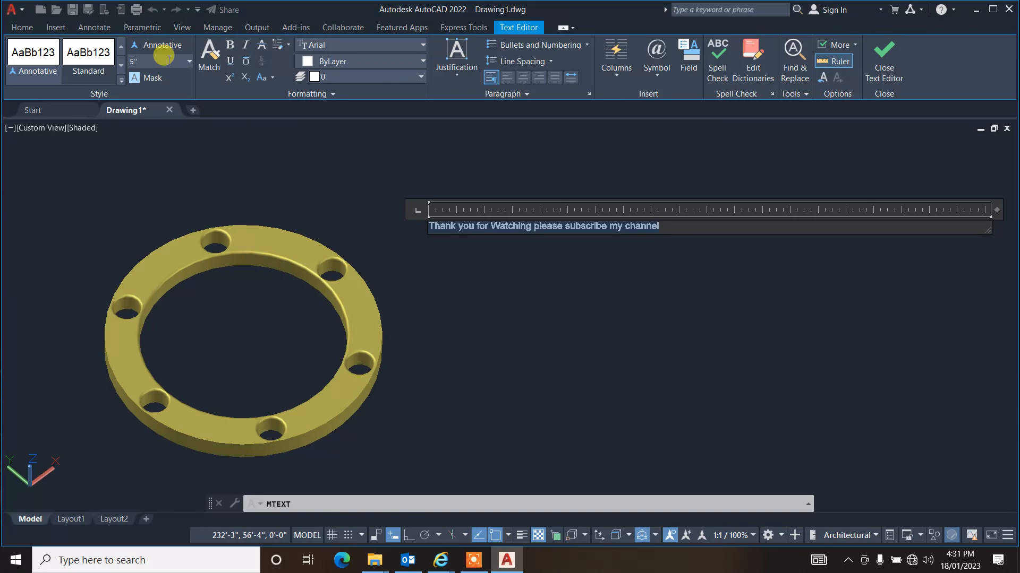
key(Return)
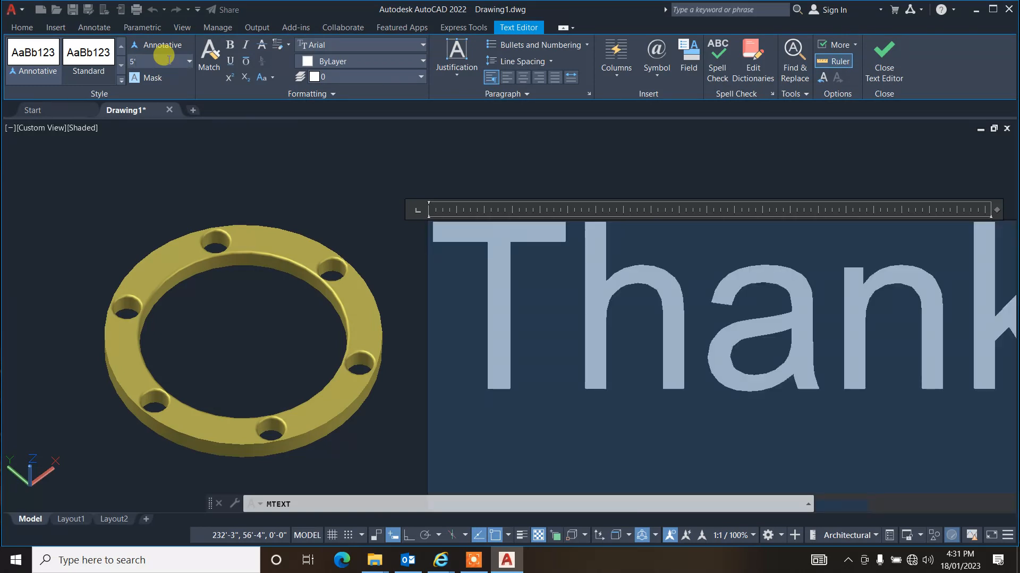
key(Escape)
key(Return)
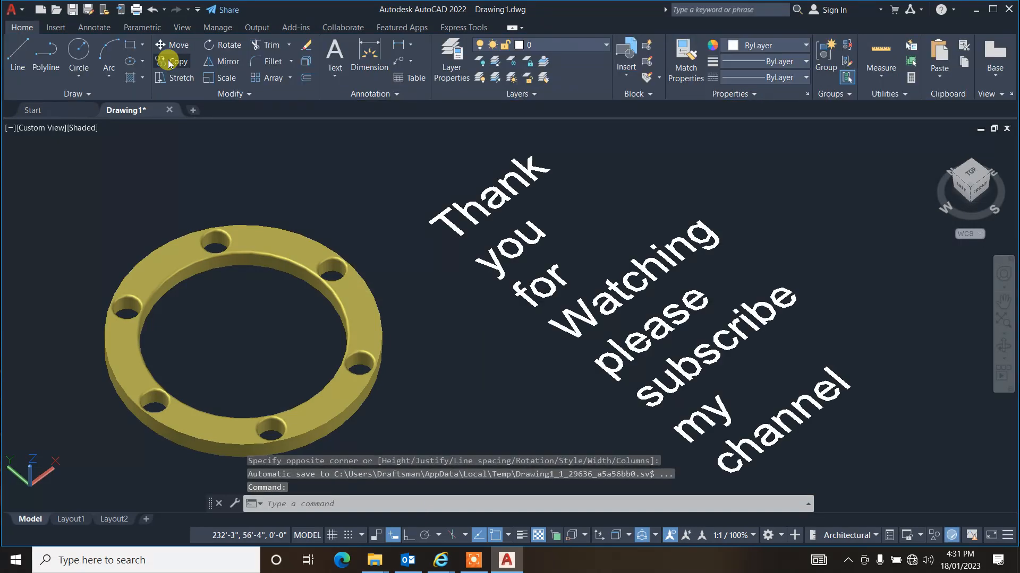
- Reopen the closing text for editing, change the color of all its words to Yellow and finish editing
click(467, 200)
click(464, 212)
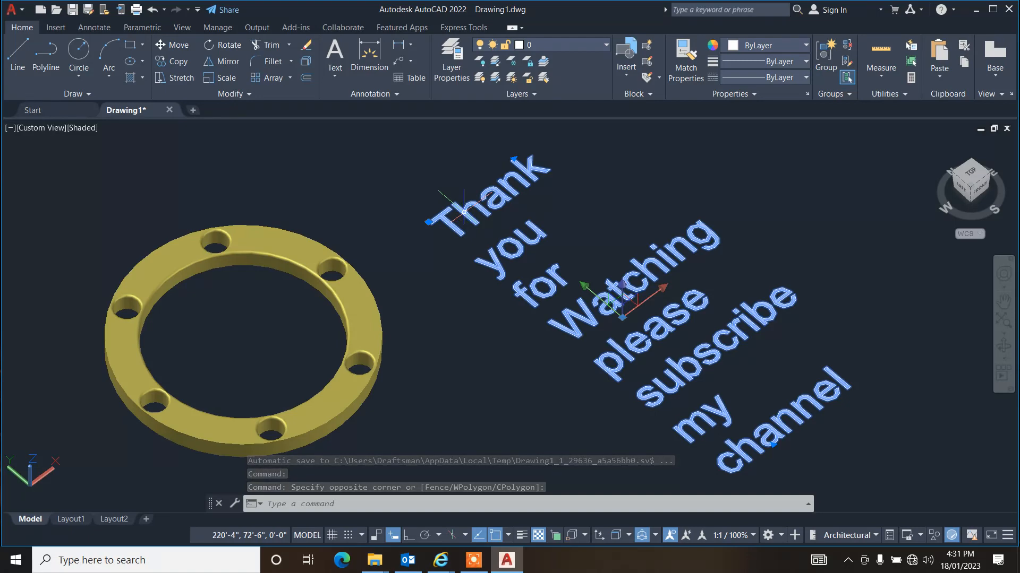
double_click(464, 212)
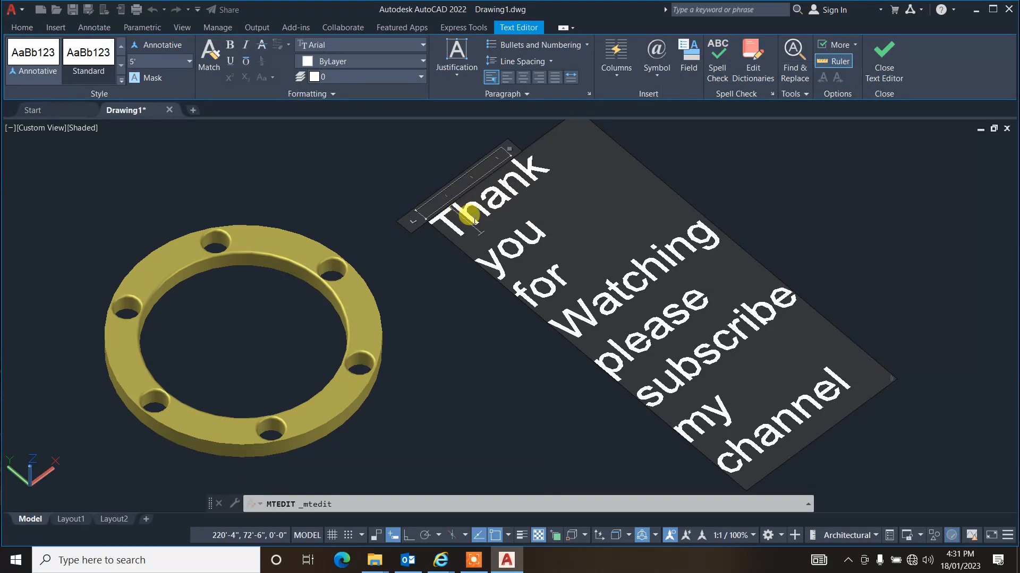
double_click(474, 221)
double_click(473, 219)
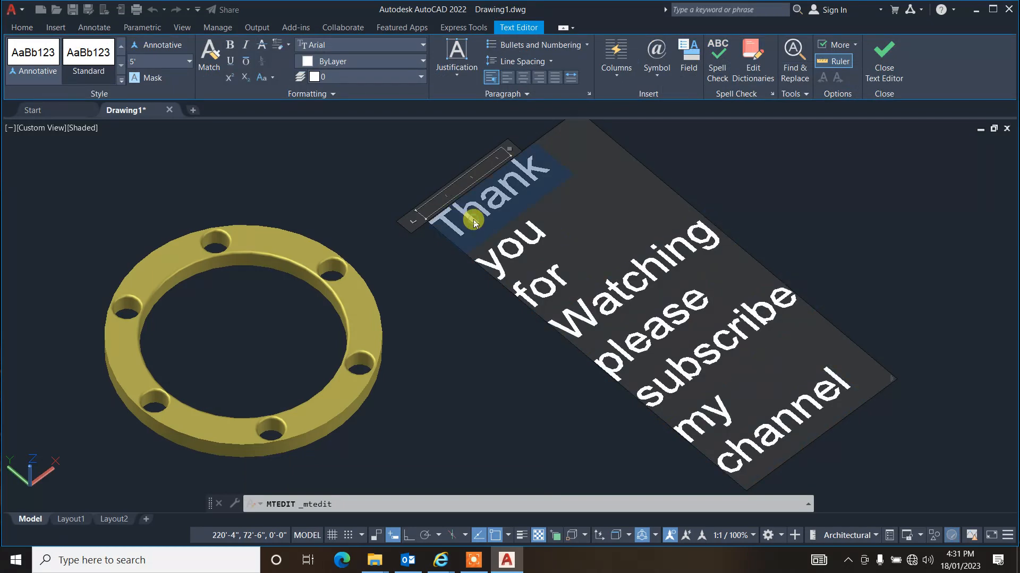
double_click(473, 220)
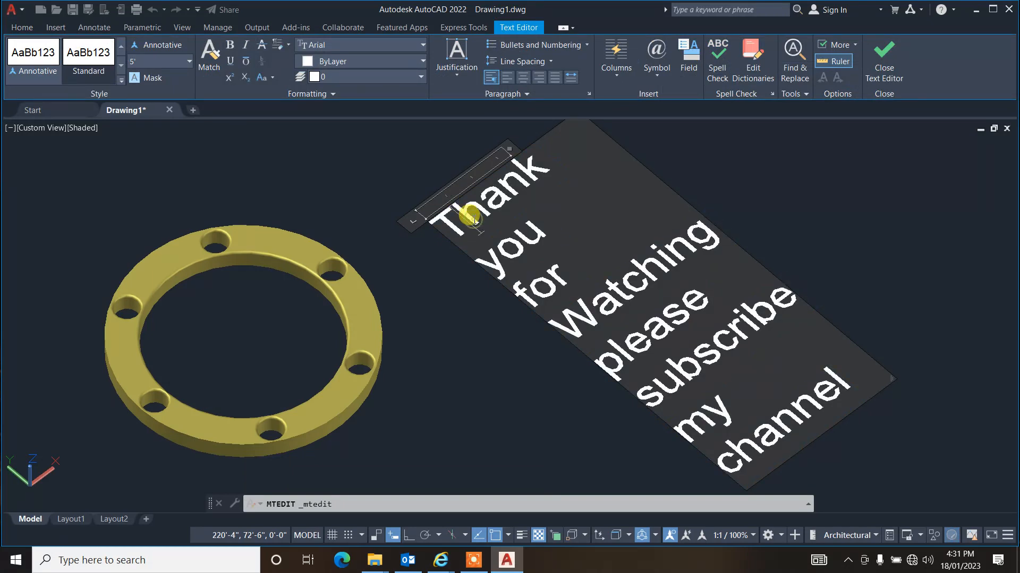
triple_click(473, 221)
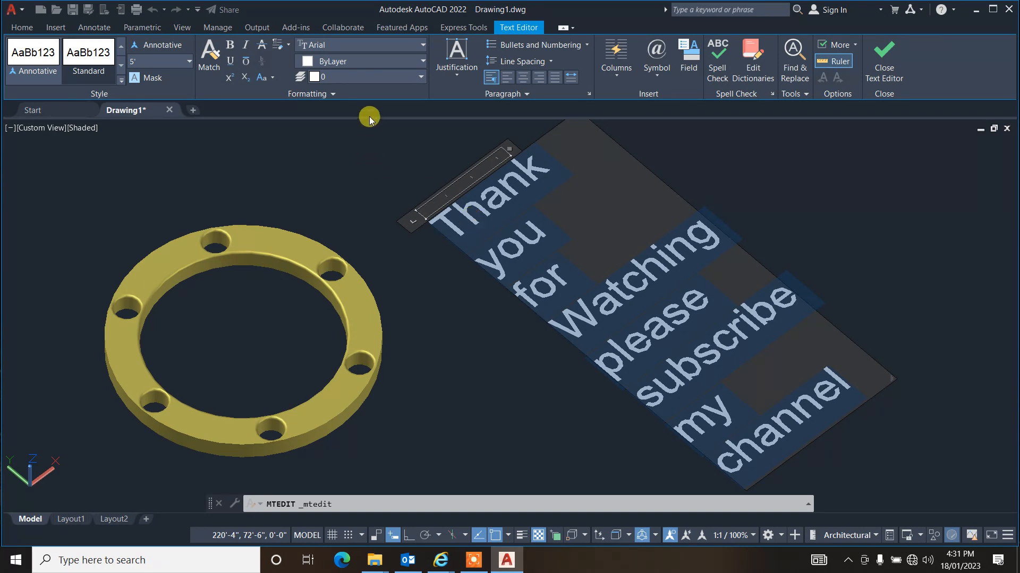
click(380, 65)
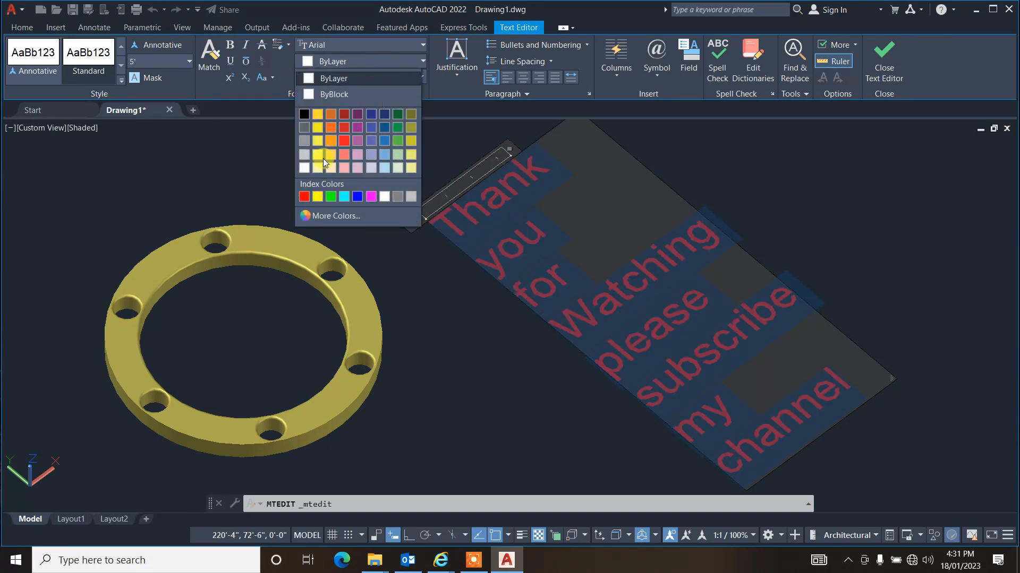
click(324, 199)
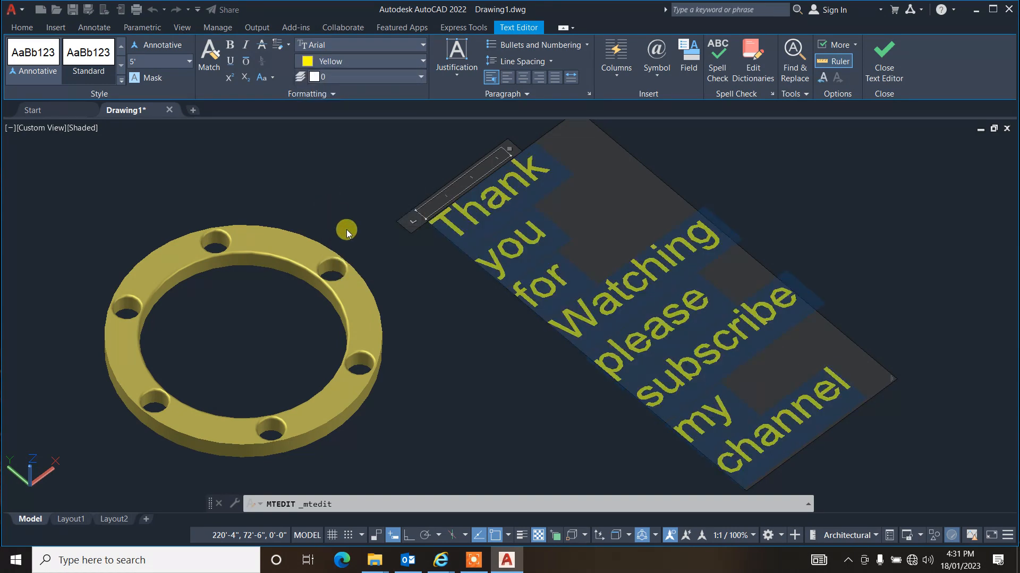
click(386, 260)
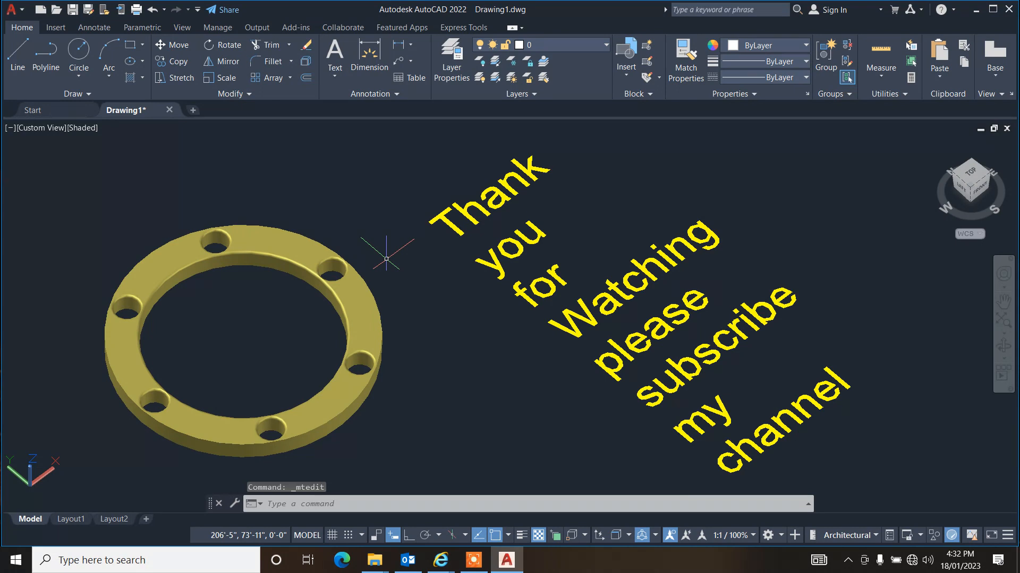